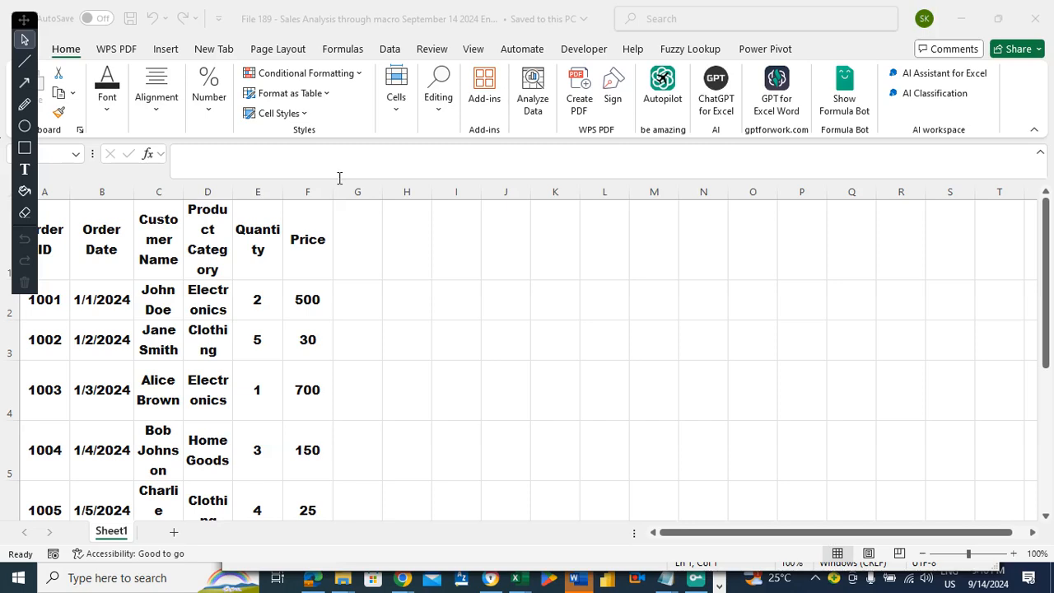
Draw a rectangle about 2.17" high and 4.64" wide beside the data, around columns L to S, and fill it with standard dark blue
left_click(163, 53)
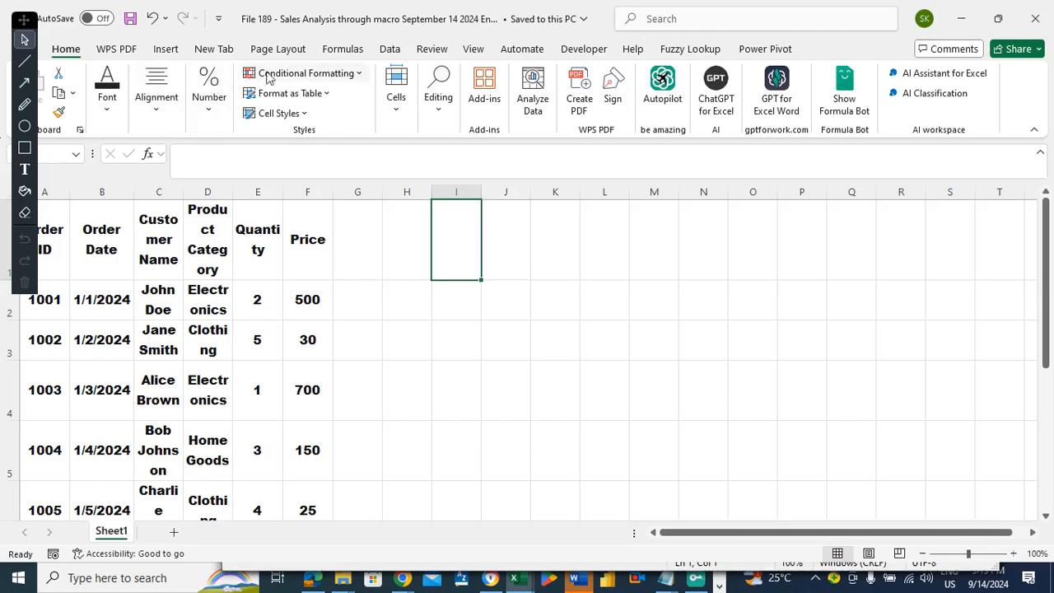
left_click(166, 49)
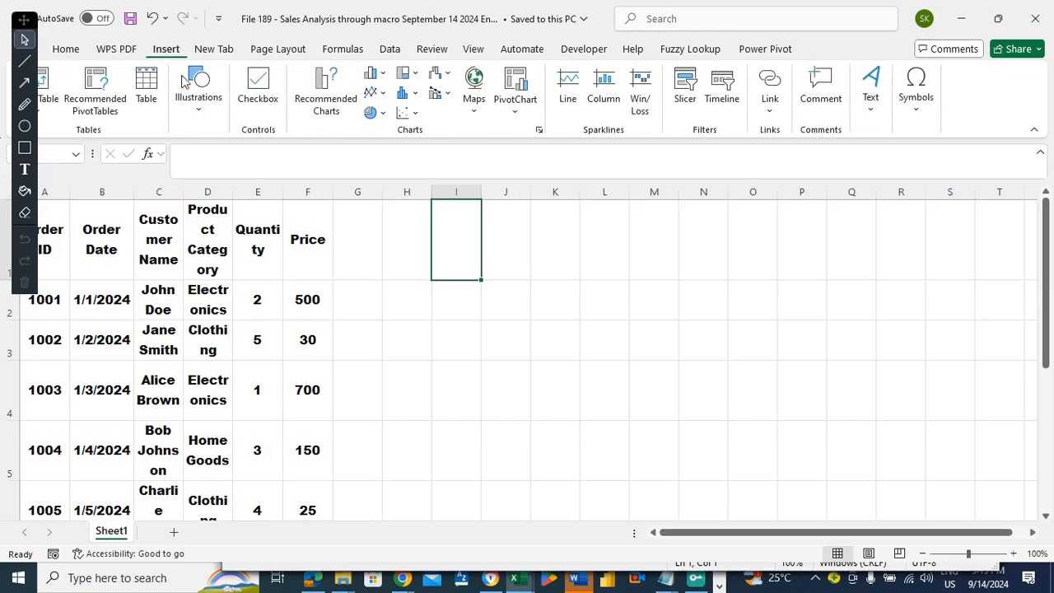
left_click(191, 95)
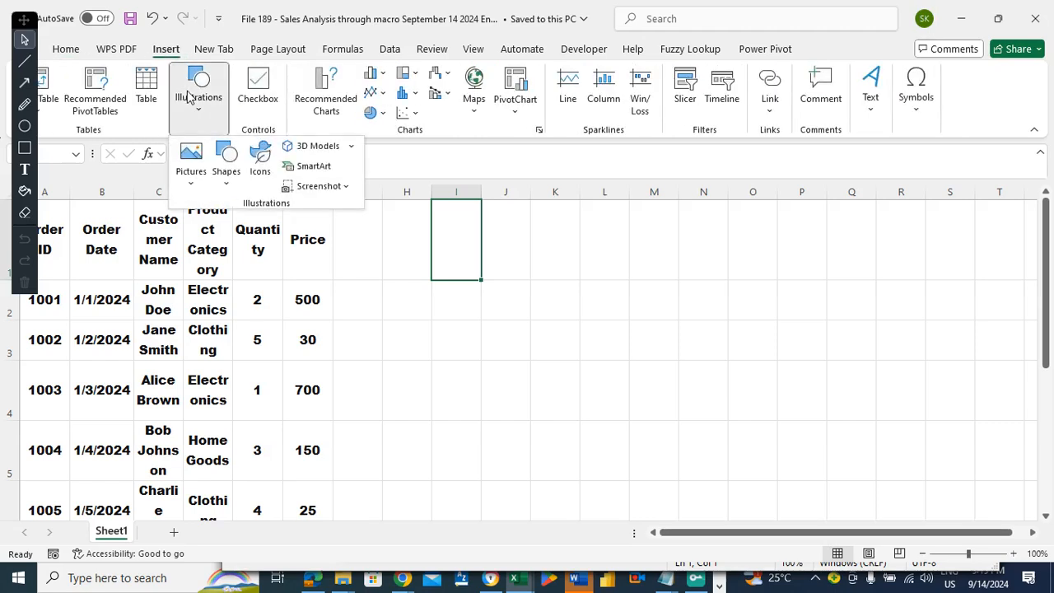
left_click(227, 165)
left_click(266, 228)
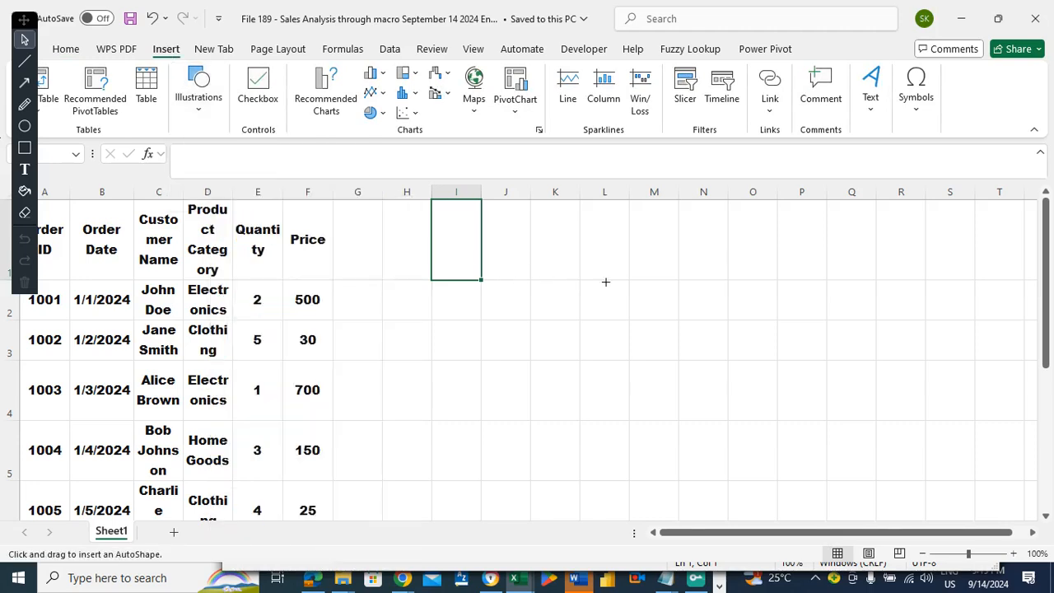
left_click_drag(605, 282, 949, 442)
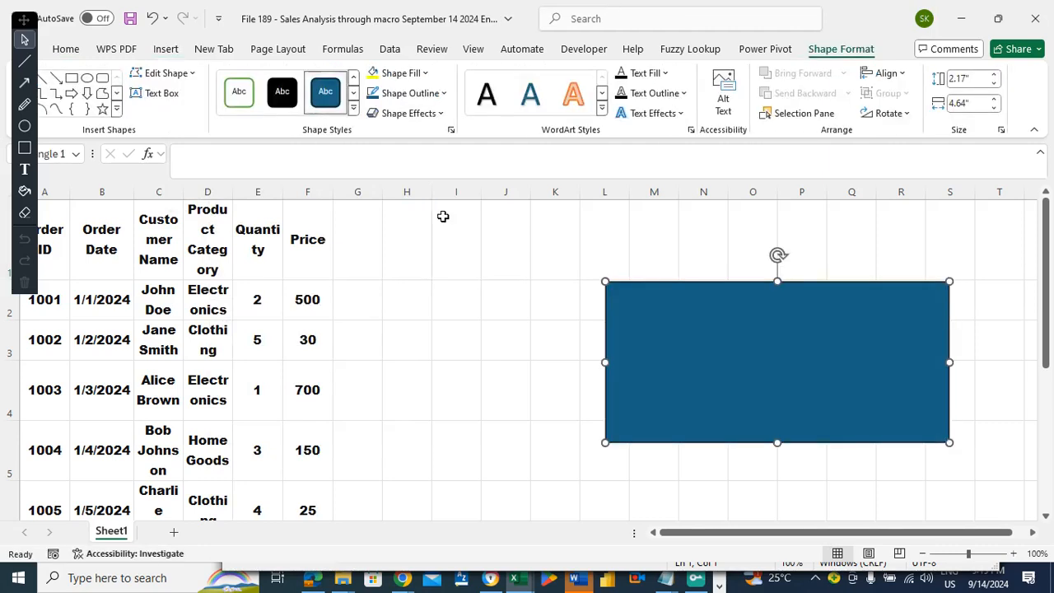
left_click(389, 74)
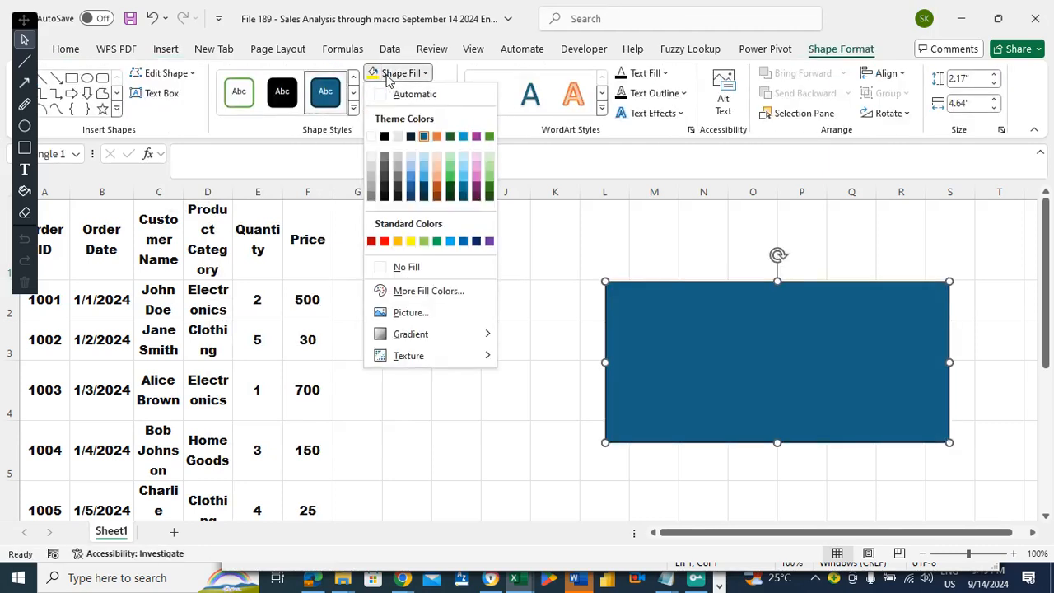
left_click(477, 242)
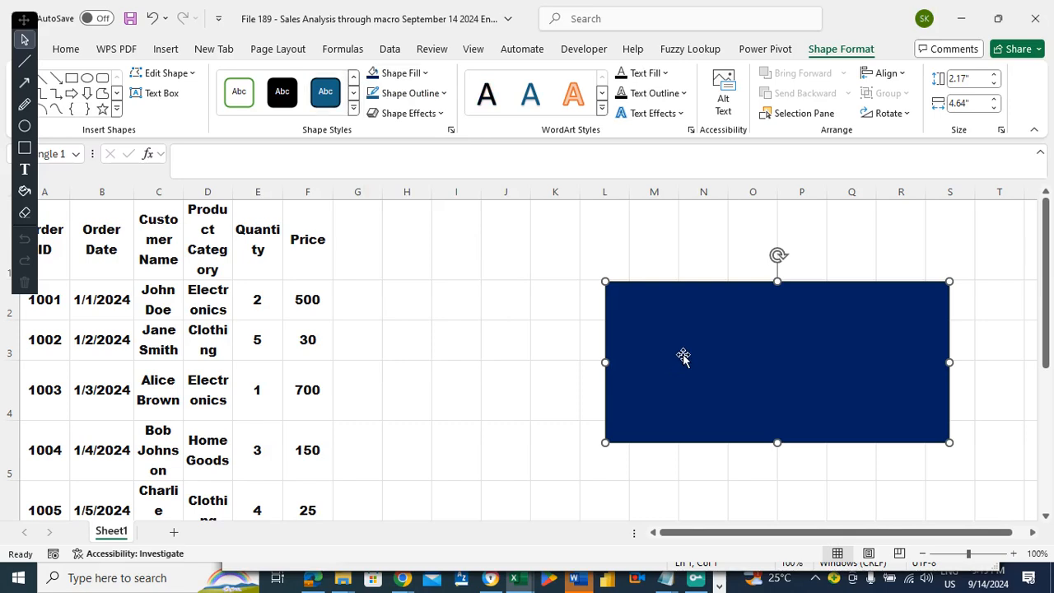
Label the rectangle with the text "Perform sales analysis"
type("Find")
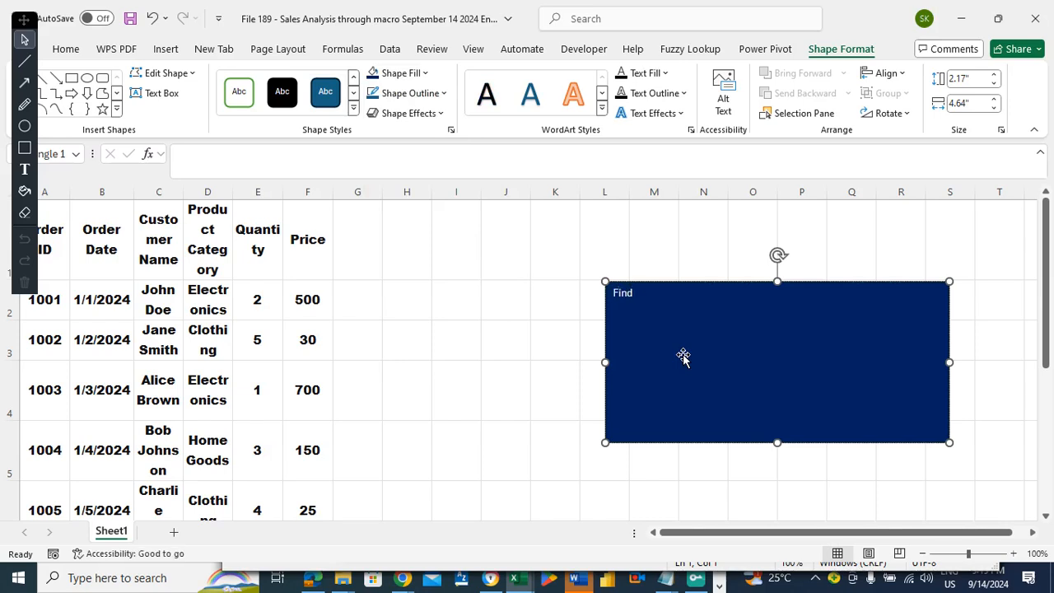
type(" out")
key("ctrl+a")
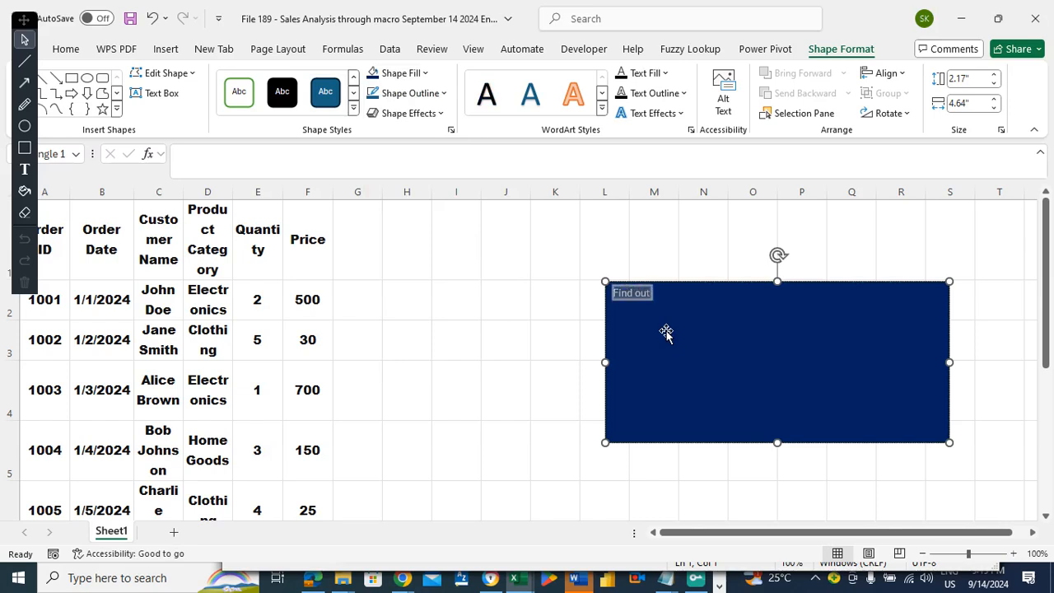
type("P")
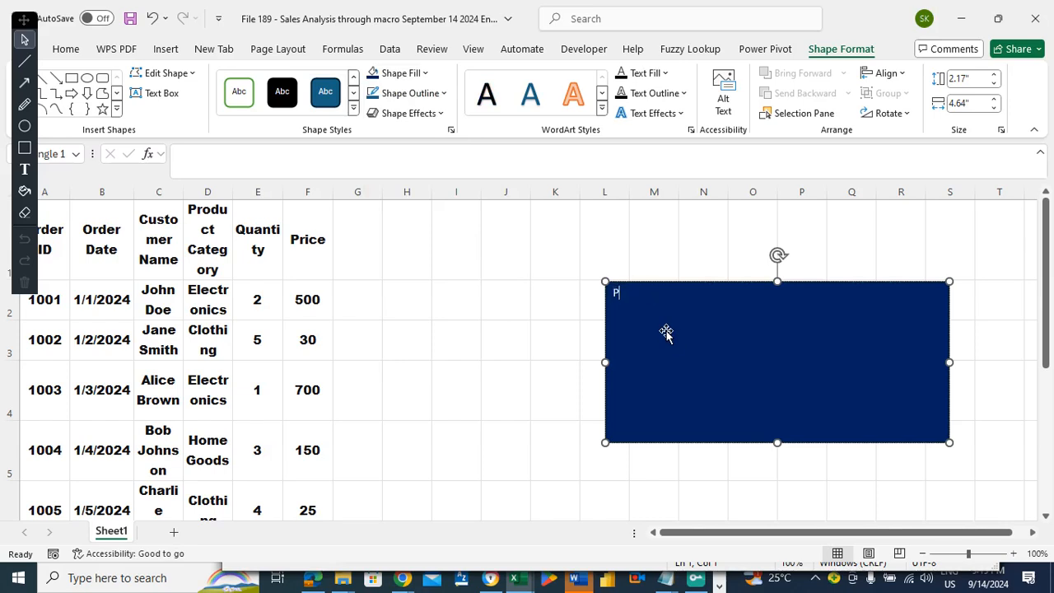
type("erform sales analysis")
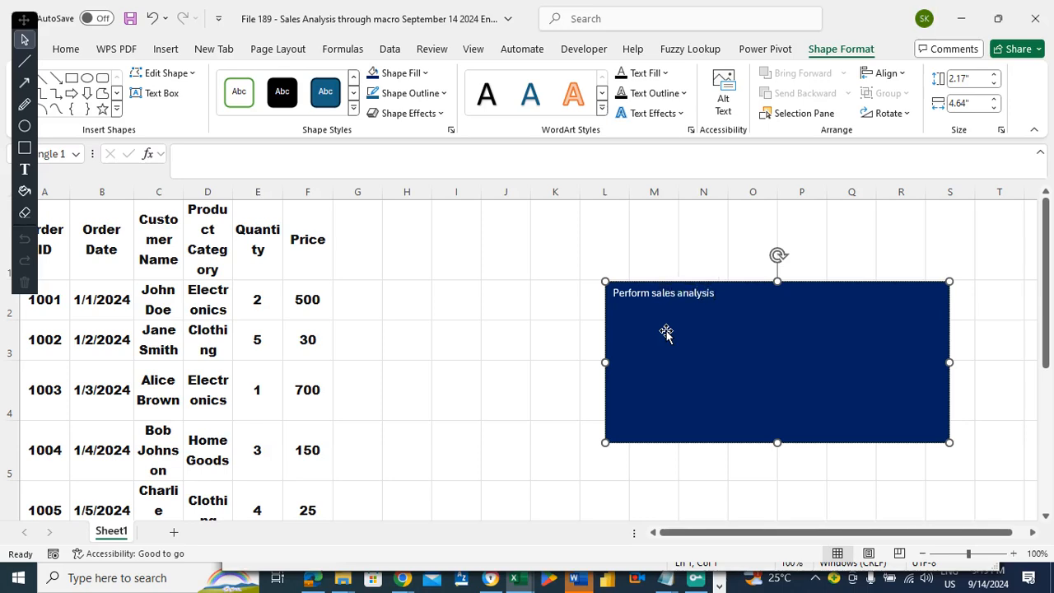
Set the font size of the rectangle's whole label to 24
key("ctrl+a")
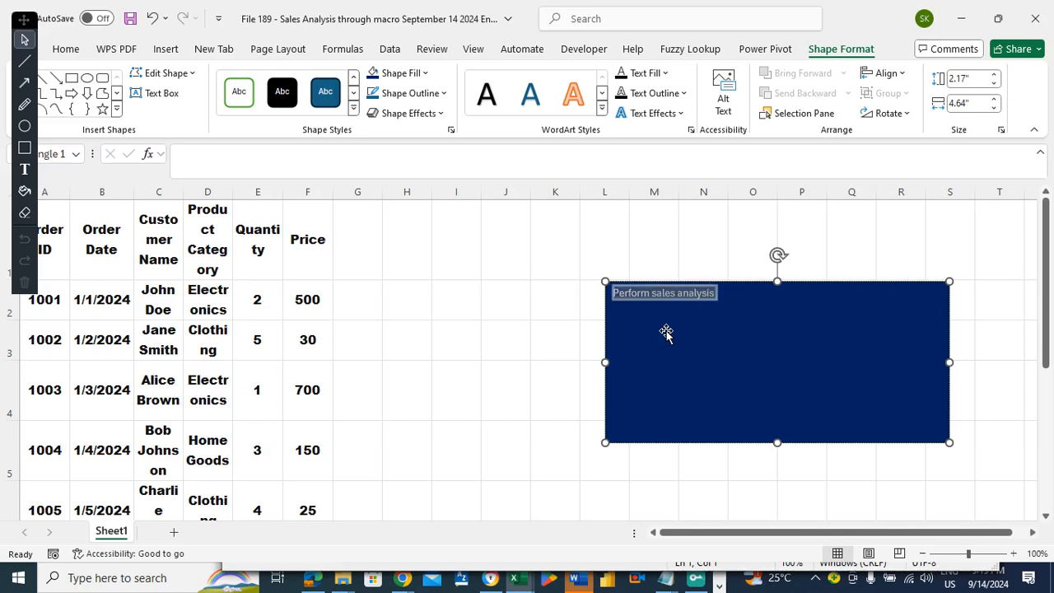
left_click(66, 54)
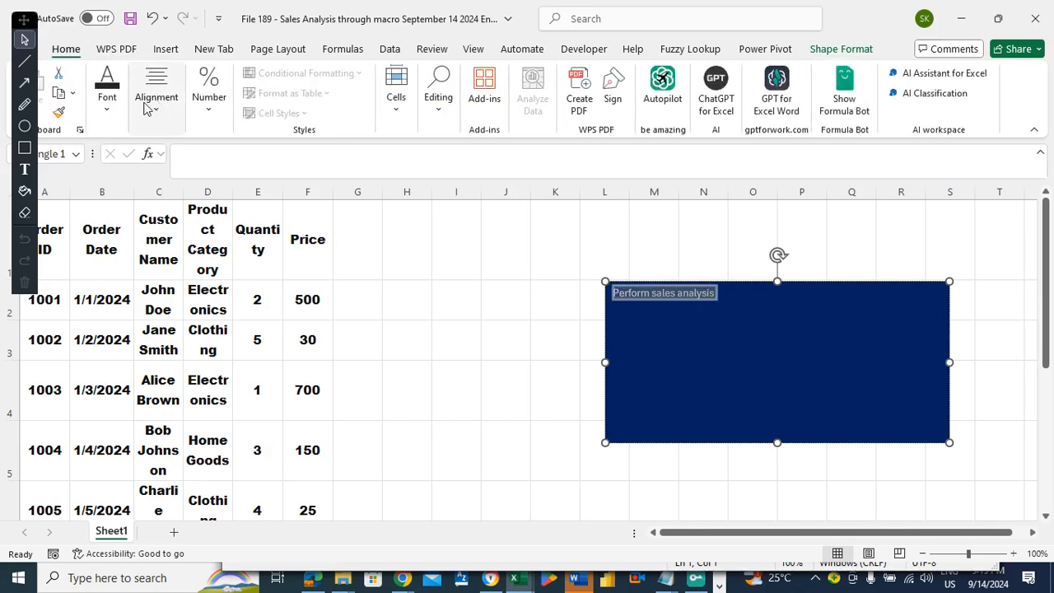
left_click(109, 107)
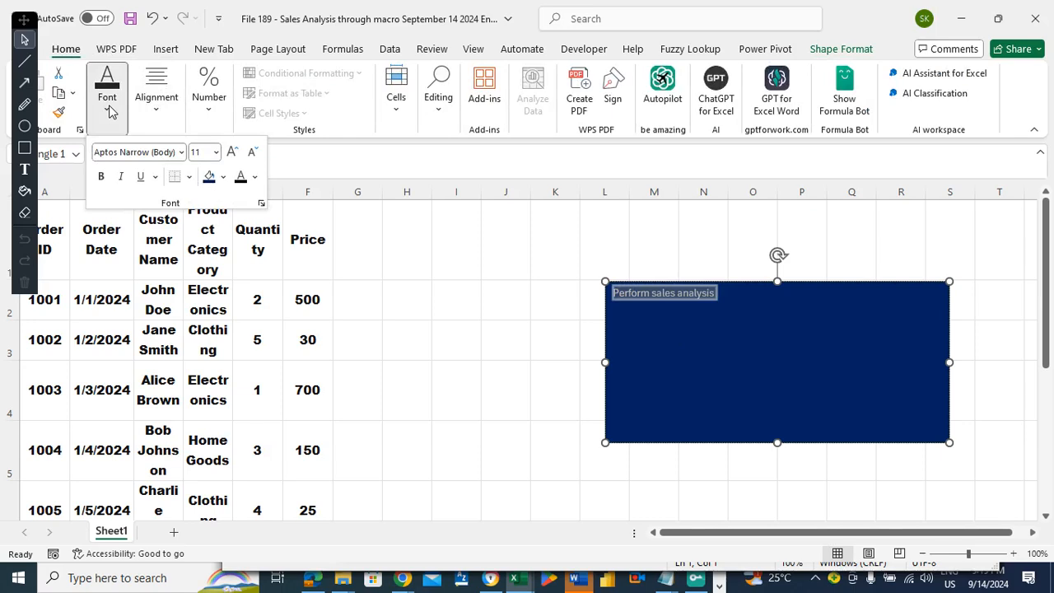
left_click(216, 152)
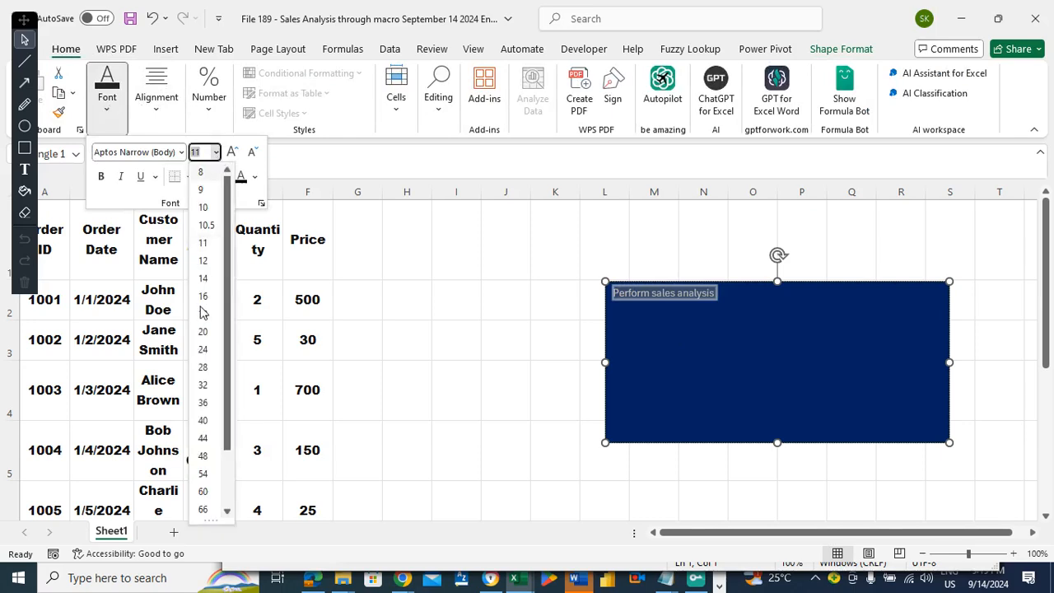
left_click(206, 349)
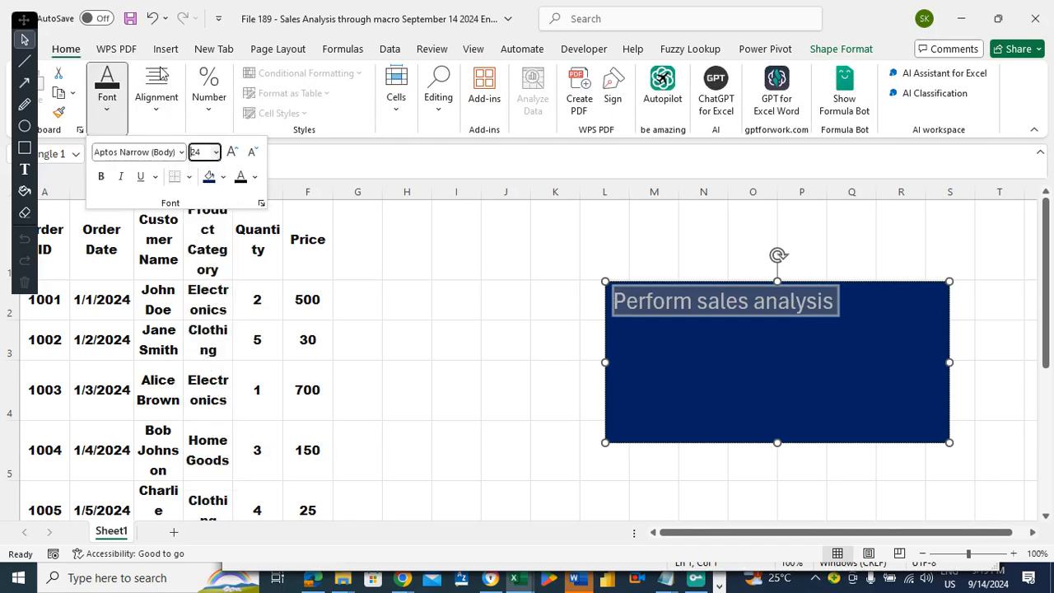
Centre the label horizontally and vertically inside the rectangle
left_click(156, 89)
left_click(157, 89)
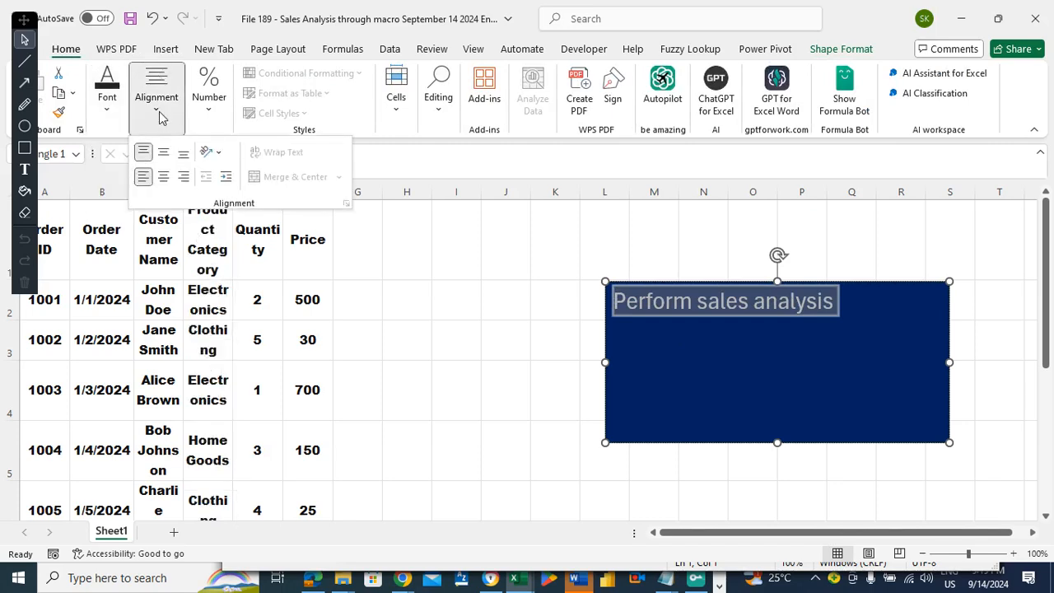
left_click(163, 177)
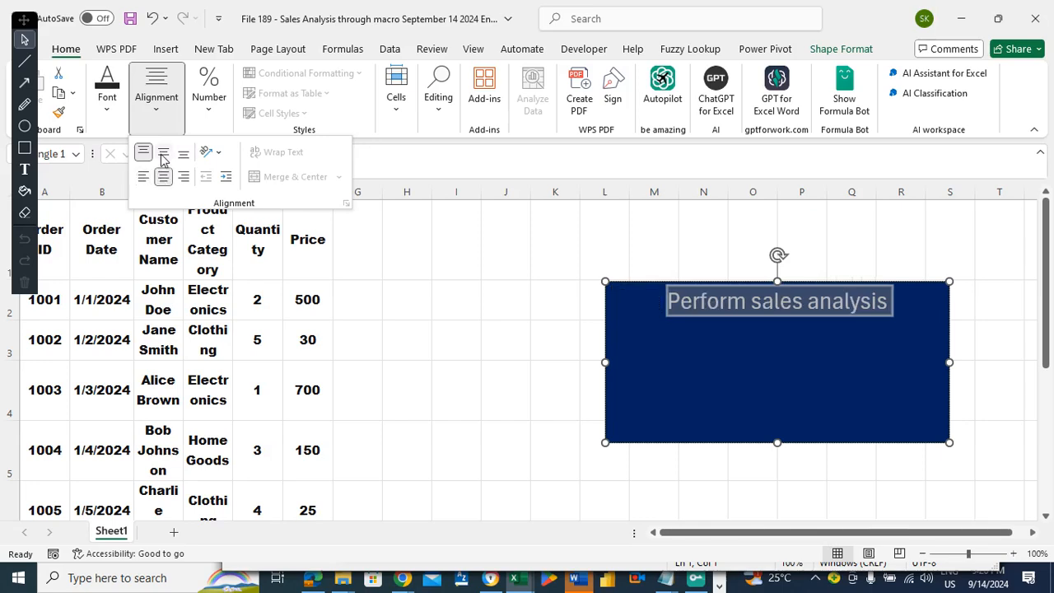
left_click(163, 154)
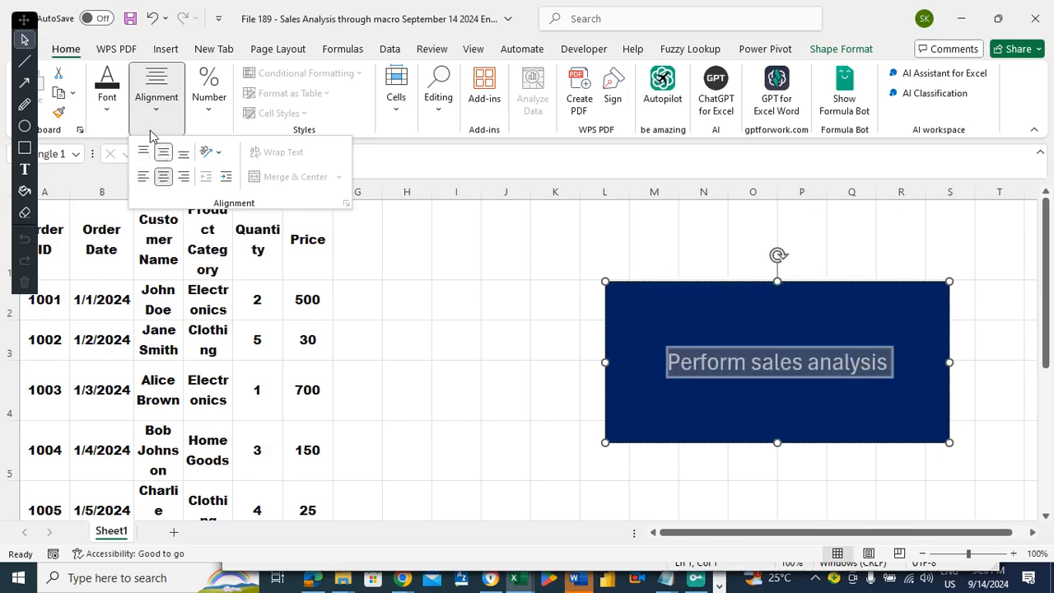
Set the label's font size to 36 and widen the rectangle slightly so the text fits on one line
left_click(119, 111)
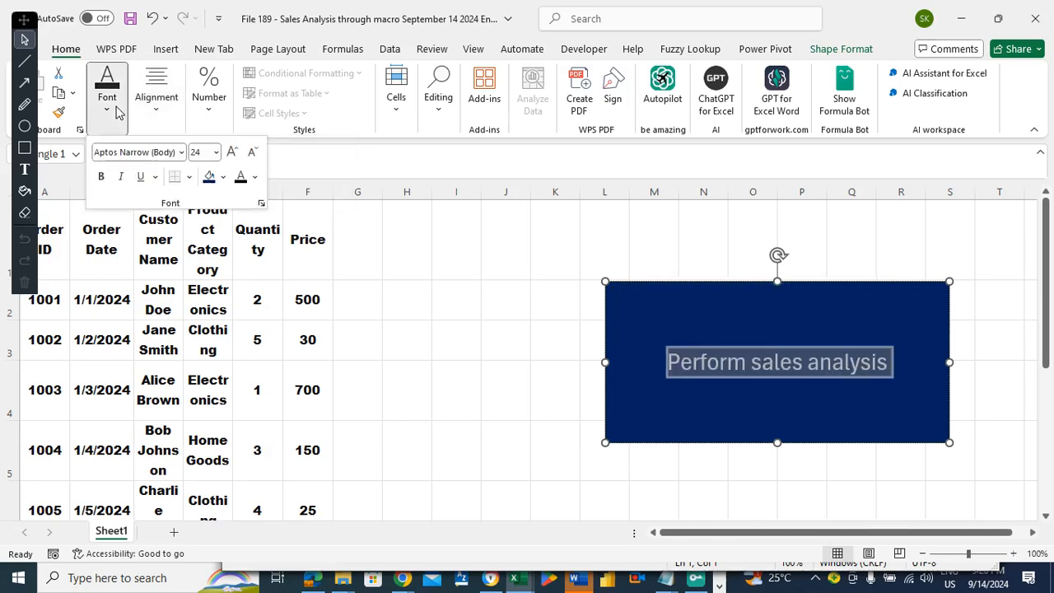
left_click(215, 153)
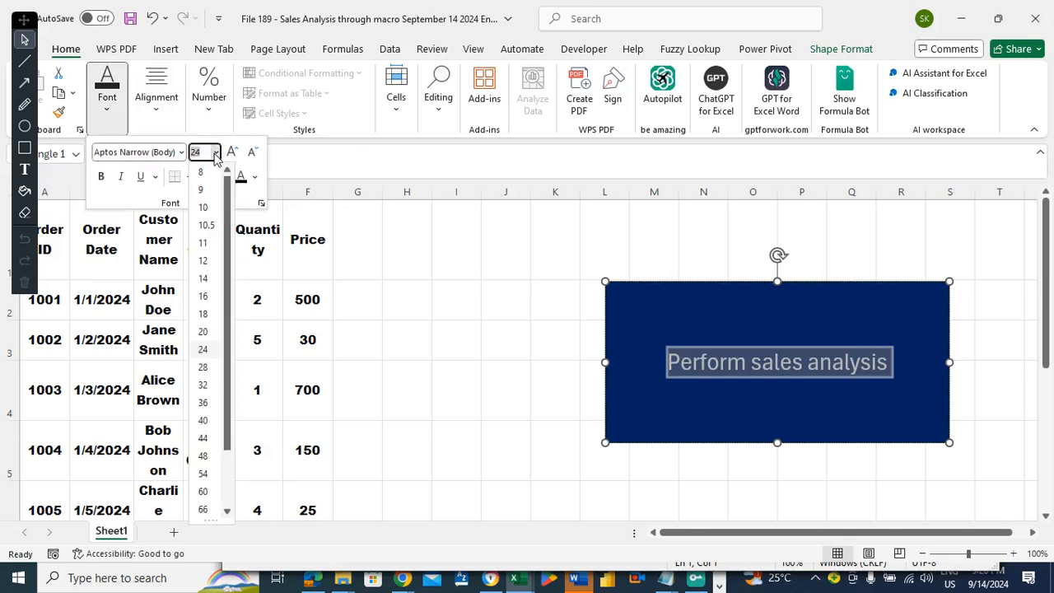
left_click(203, 403)
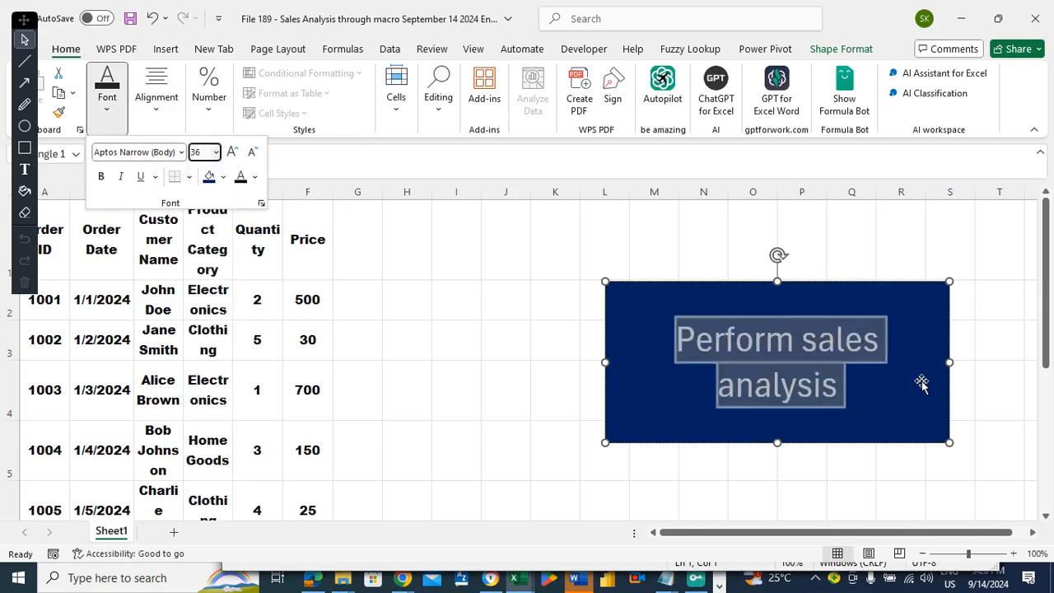
left_click(951, 363)
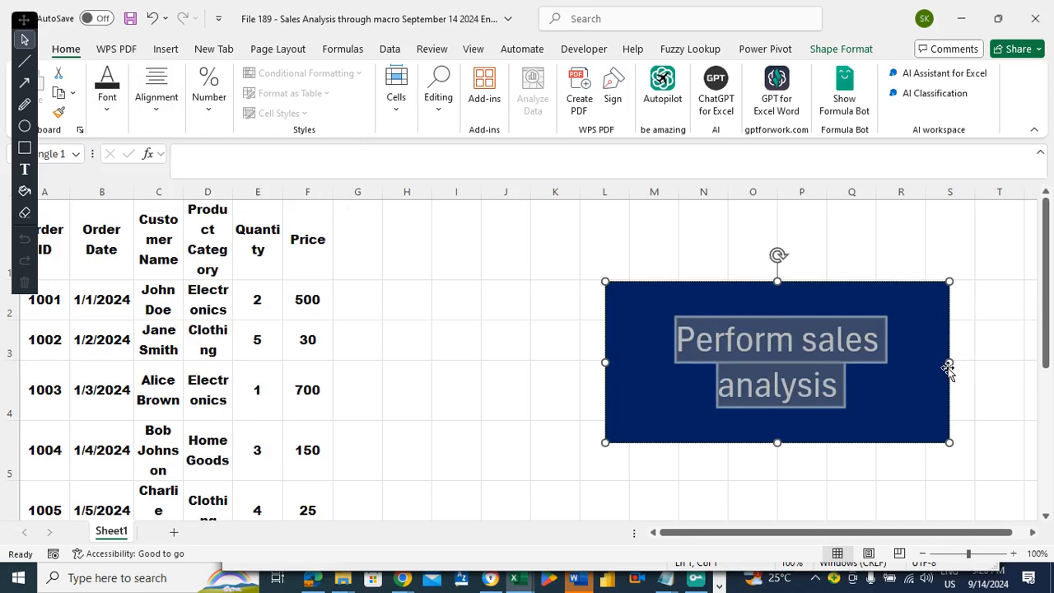
left_click_drag(950, 363, 975, 365)
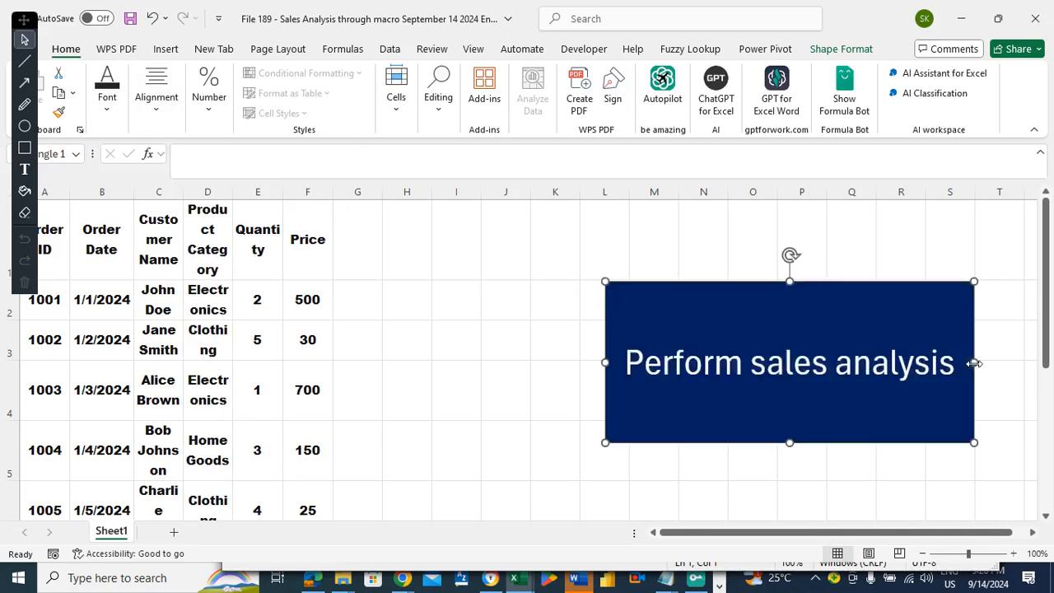
Make the rectangle's entire label bold and save the workbook
left_click(850, 366)
key("ctrl+a")
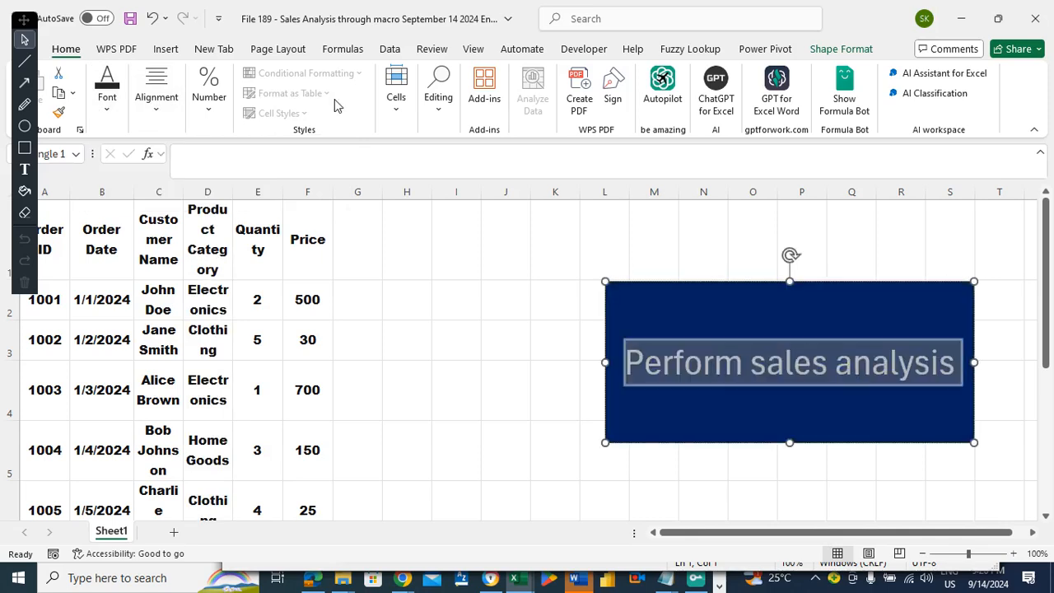
left_click(107, 97)
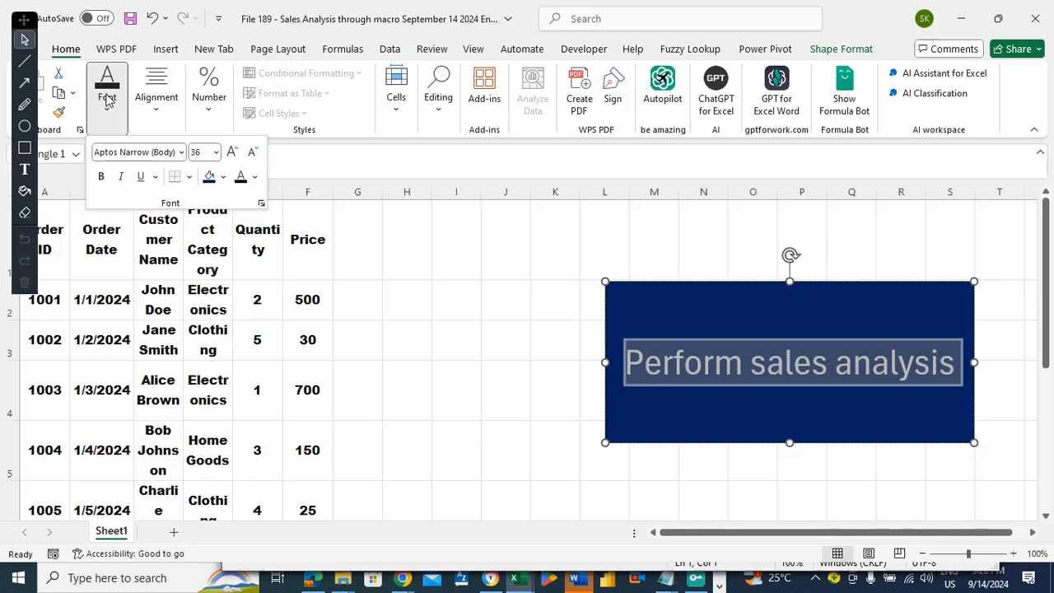
left_click(106, 178)
left_click(454, 321)
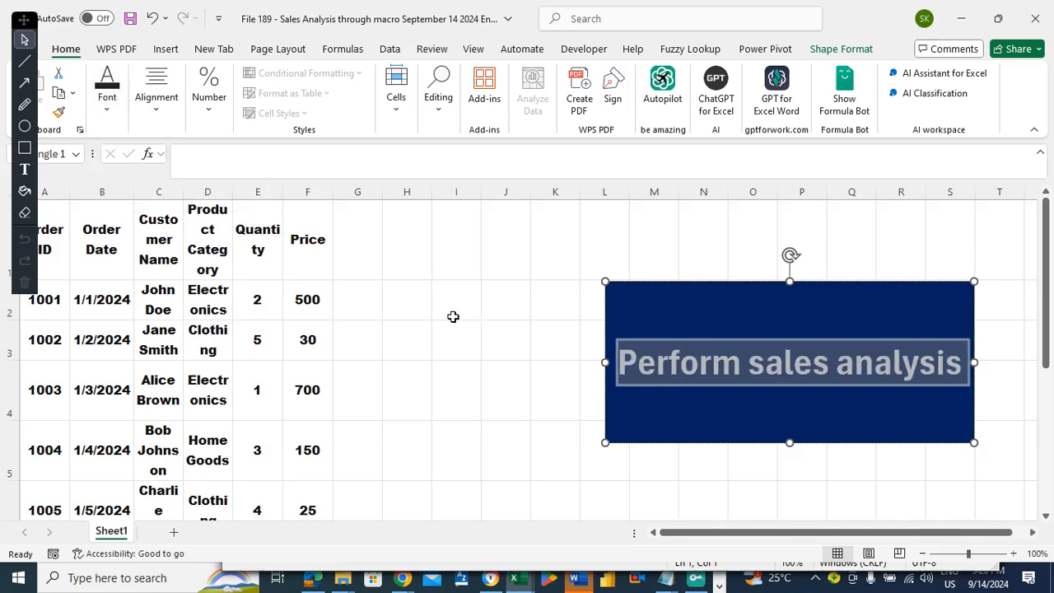
left_click(431, 261)
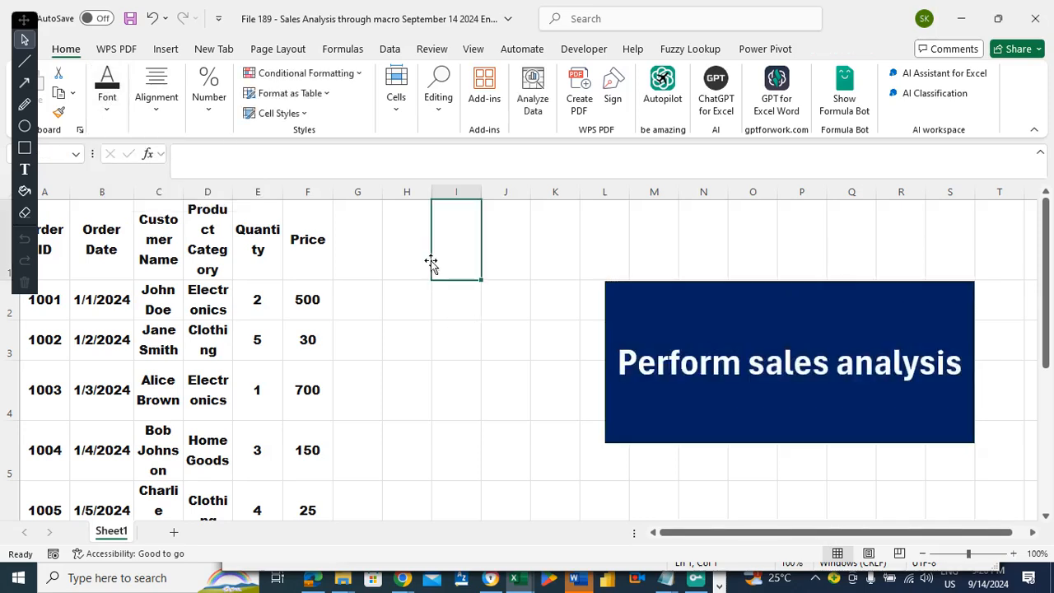
key("ctrl+s")
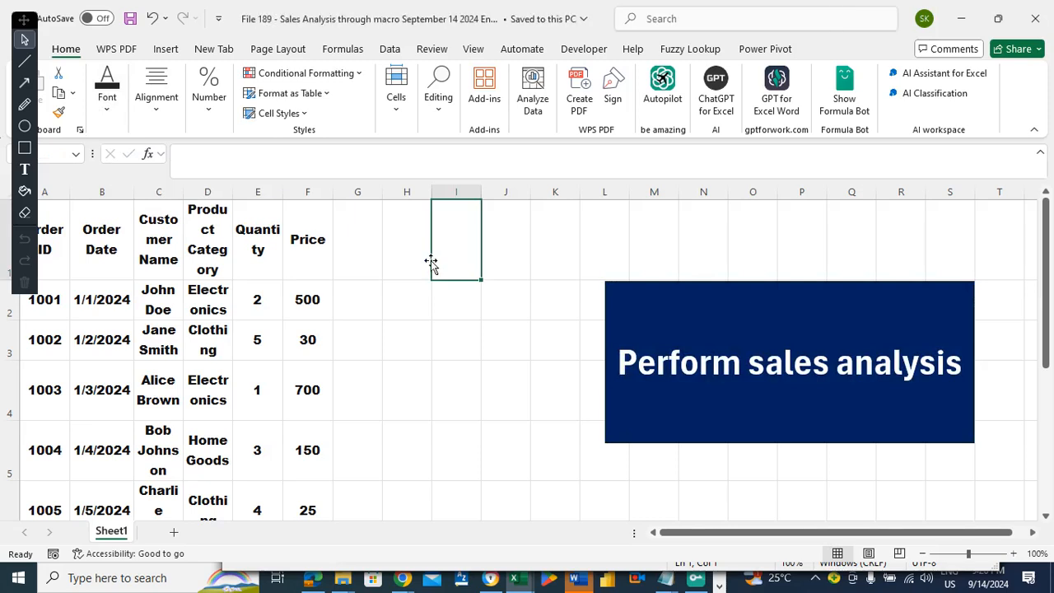
left_click(406, 254)
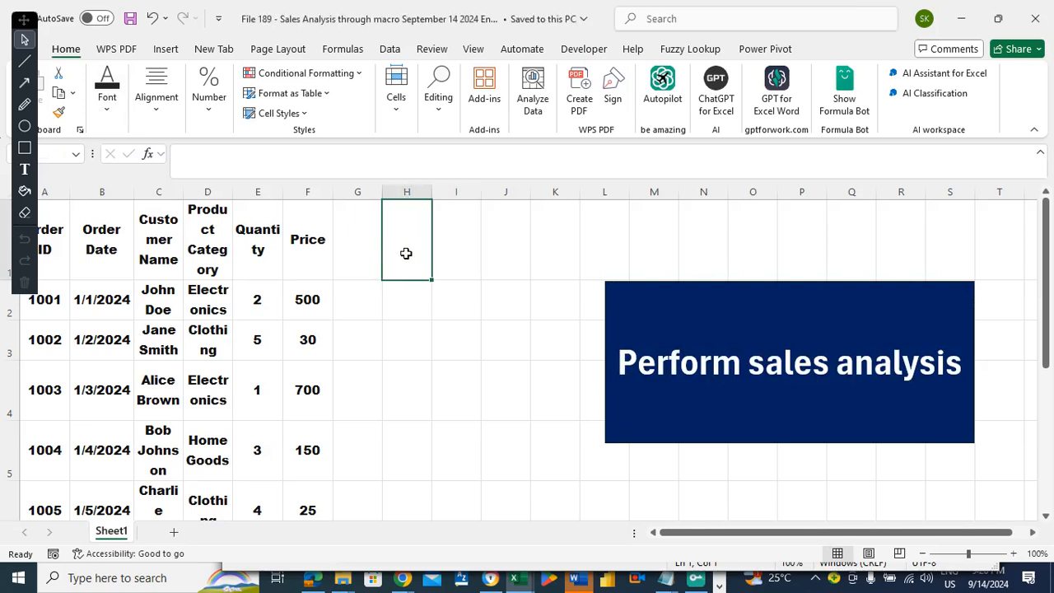
key("Left")
key("Left")
key("Left")
key("Left")
key("Left")
key("Left")
key("Left")
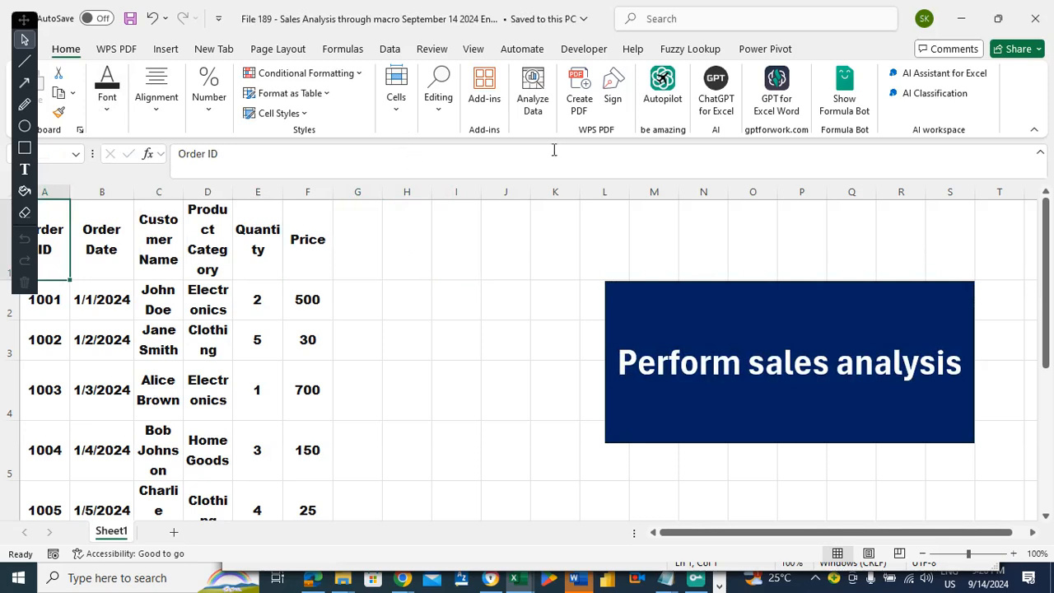
left_click(595, 46)
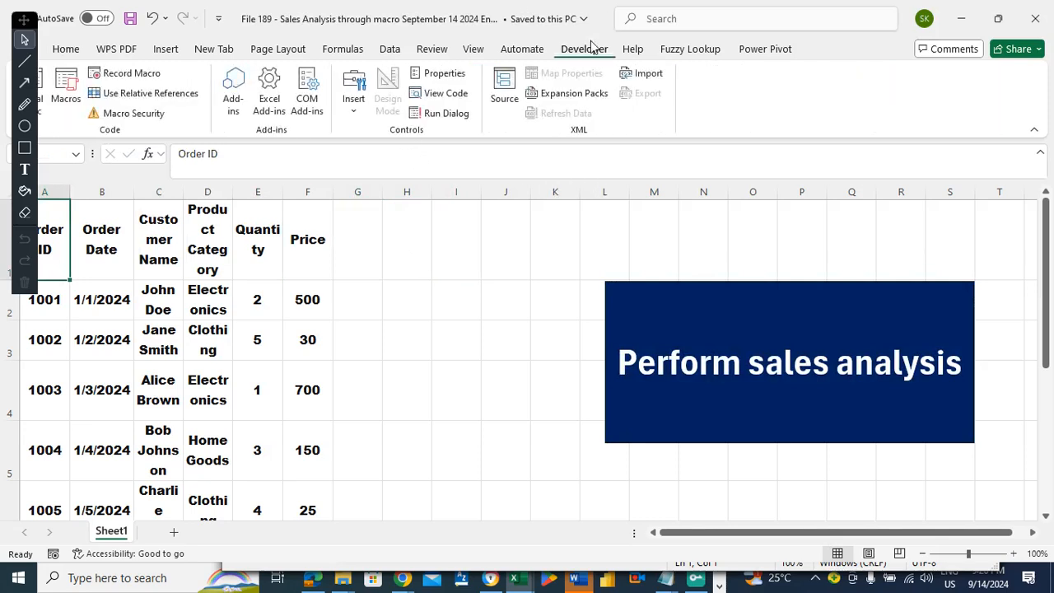
left_click(132, 73)
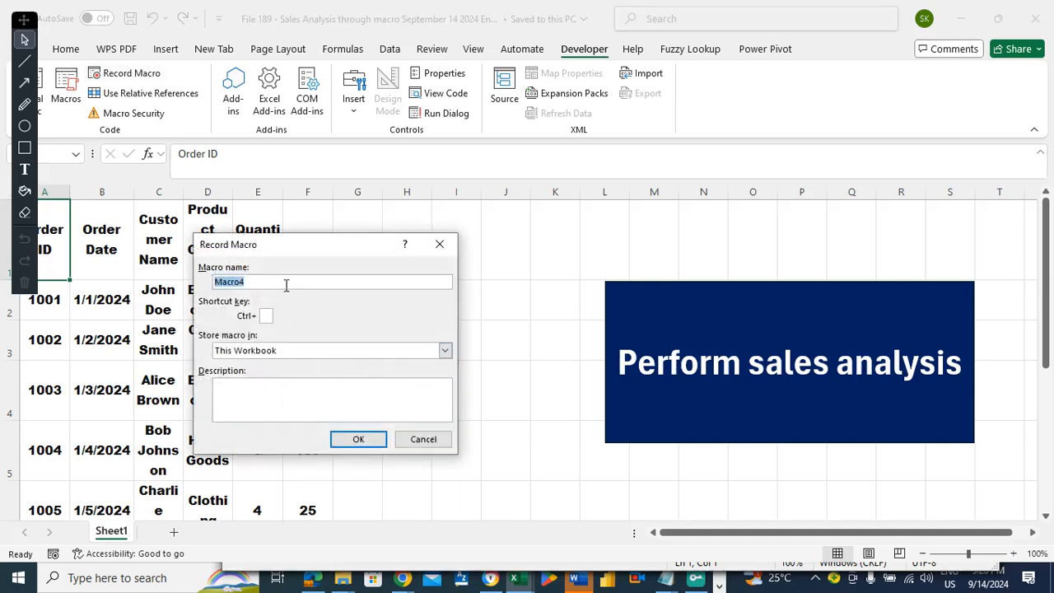
type("Salesanalysisse")
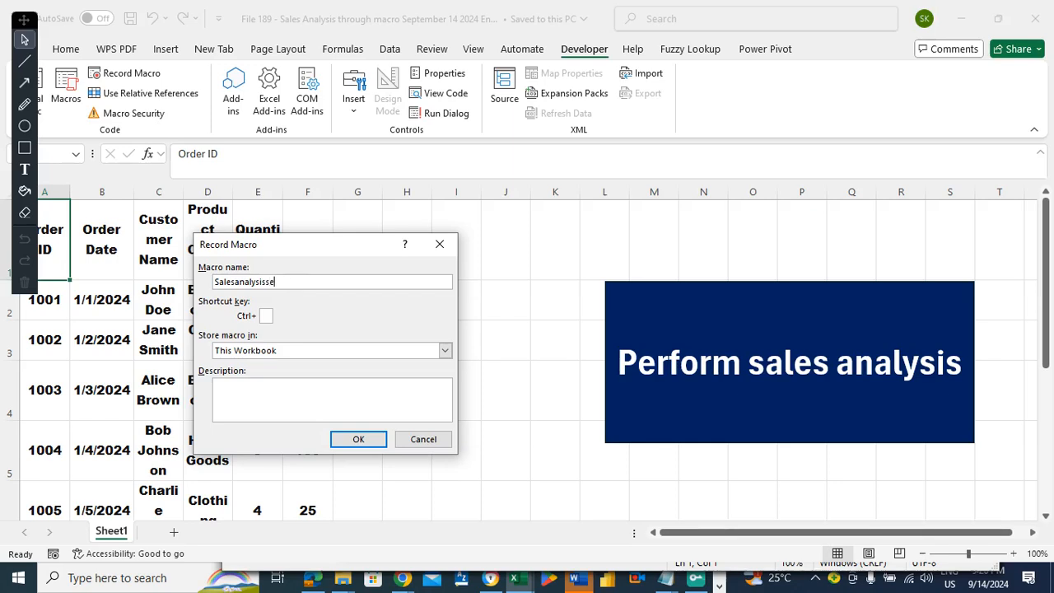
type("p14english")
left_click(300, 392)
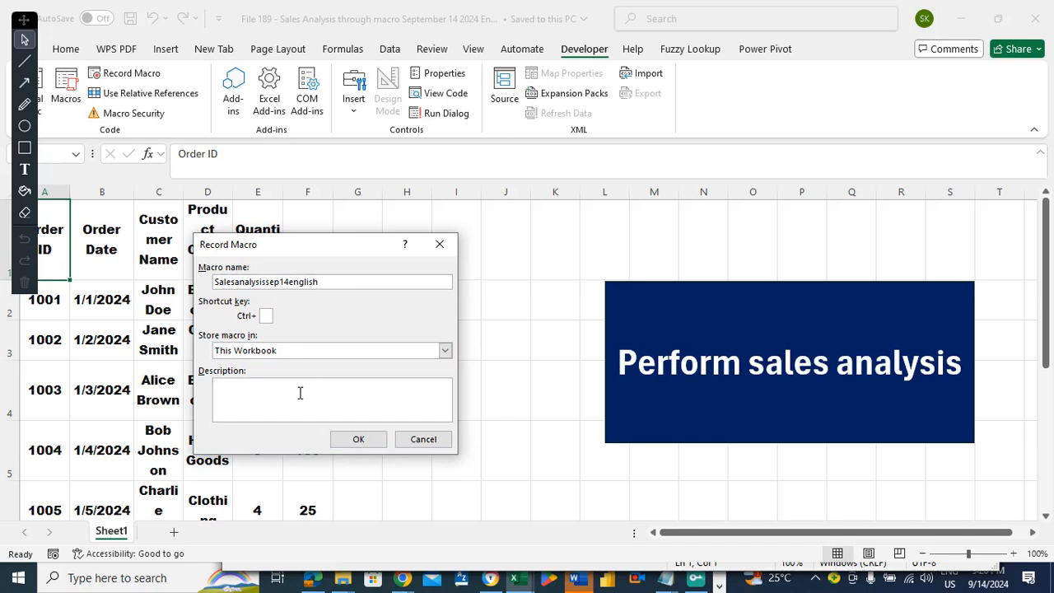
type("this will pergf")
key("BackSpace")
key("BackSpace")
key("BackSpace")
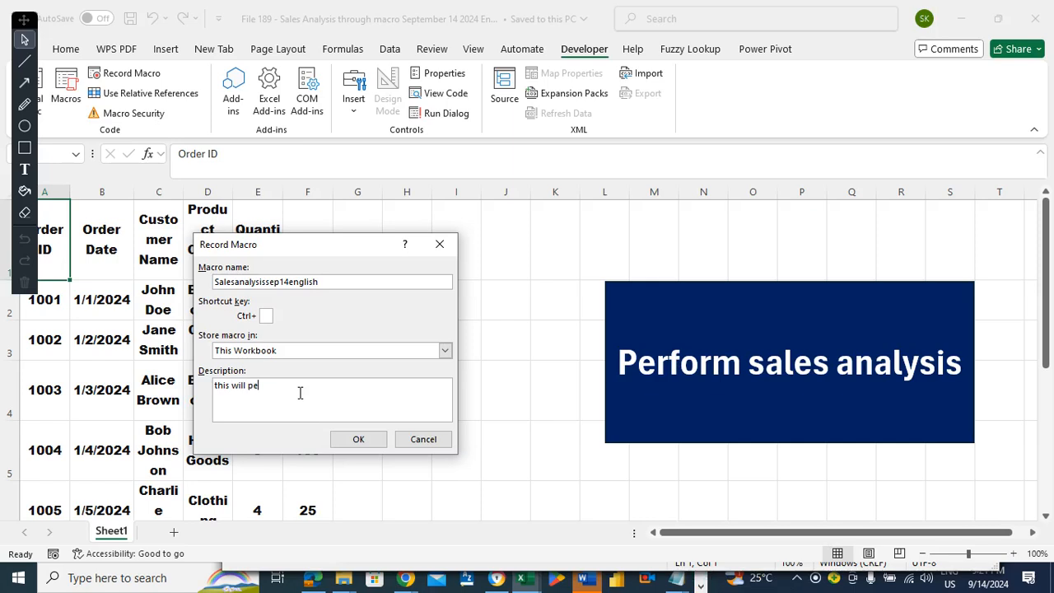
left_click(425, 440)
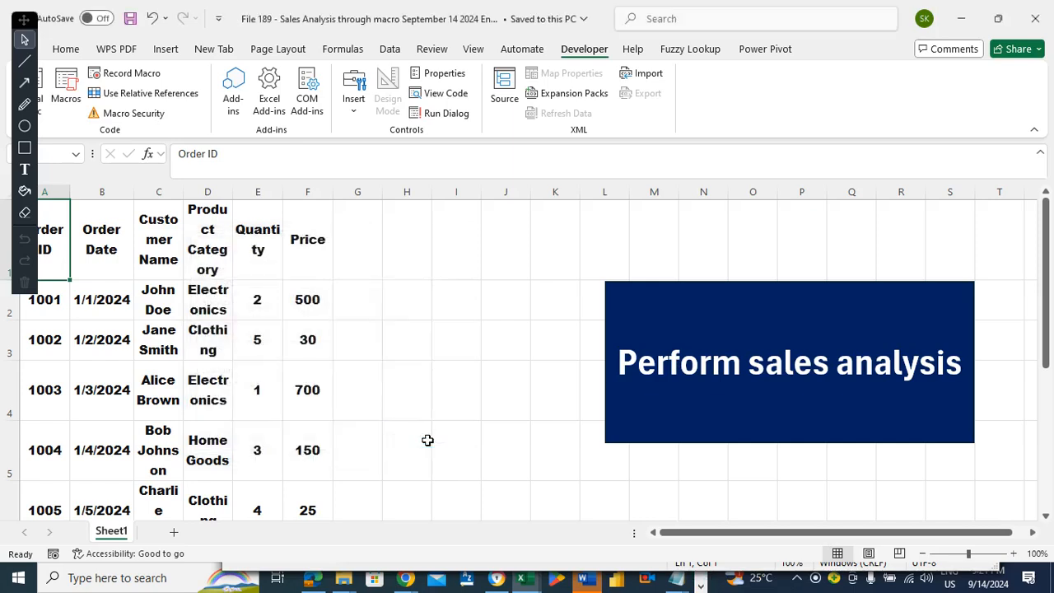
left_click(434, 331)
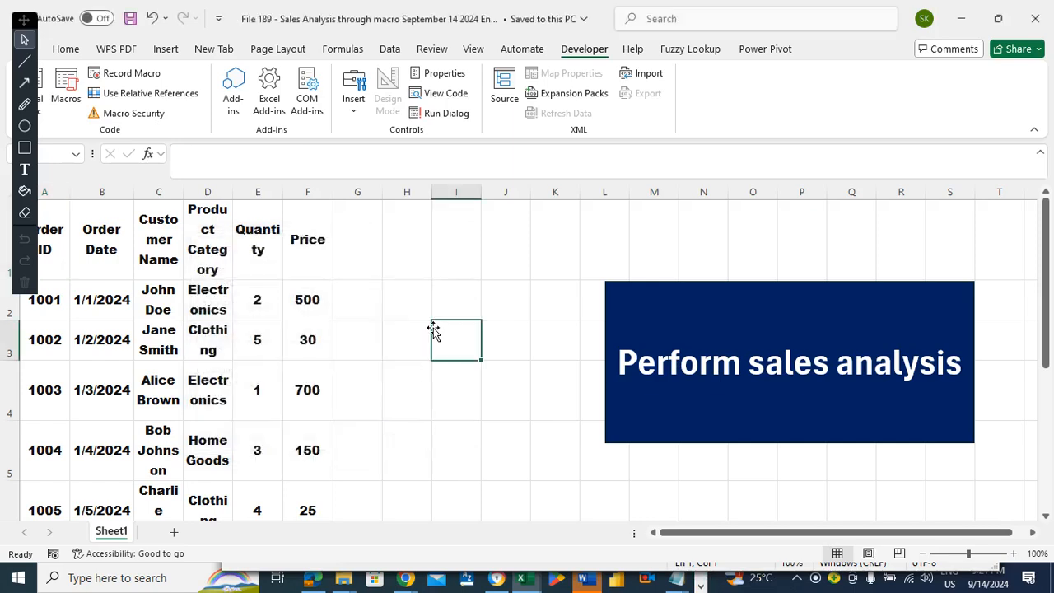
Copy the "Perform sales analysis" rectangle onto a new worksheet, placing it around columns M to T beside the empty cells
right_click(614, 292)
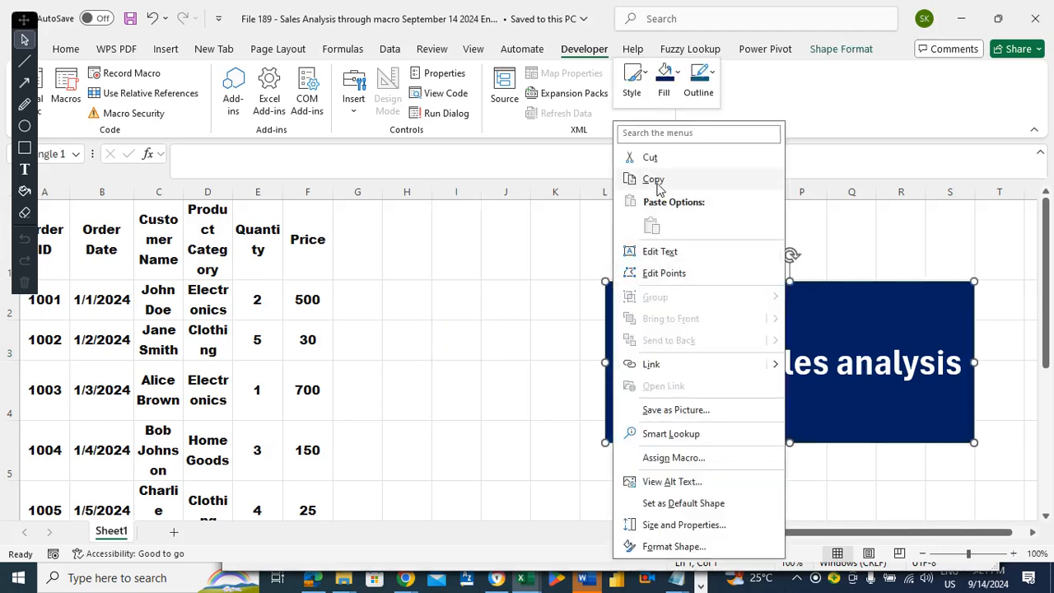
left_click(655, 179)
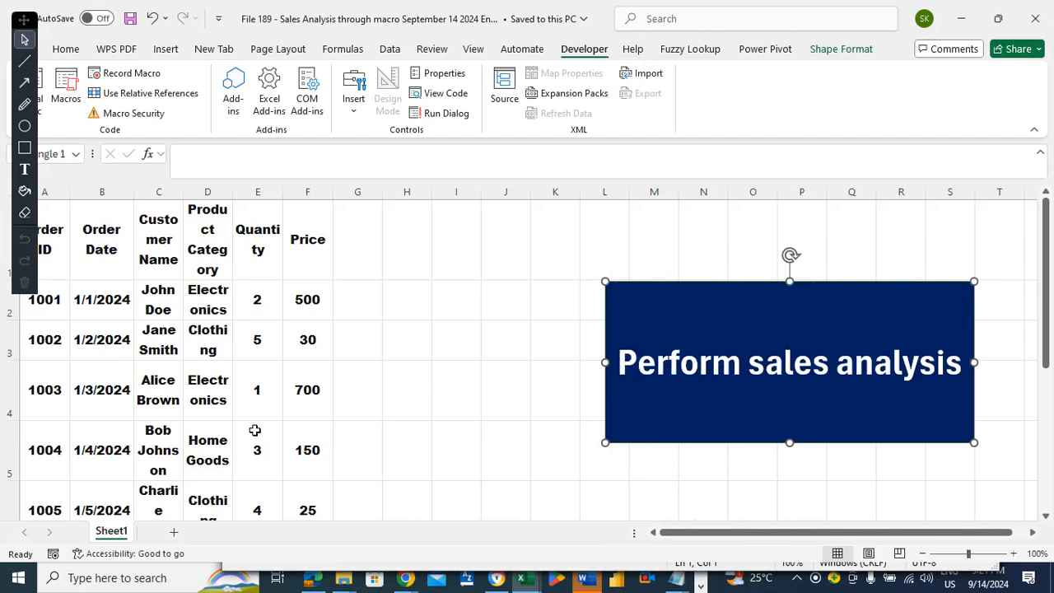
left_click(174, 532)
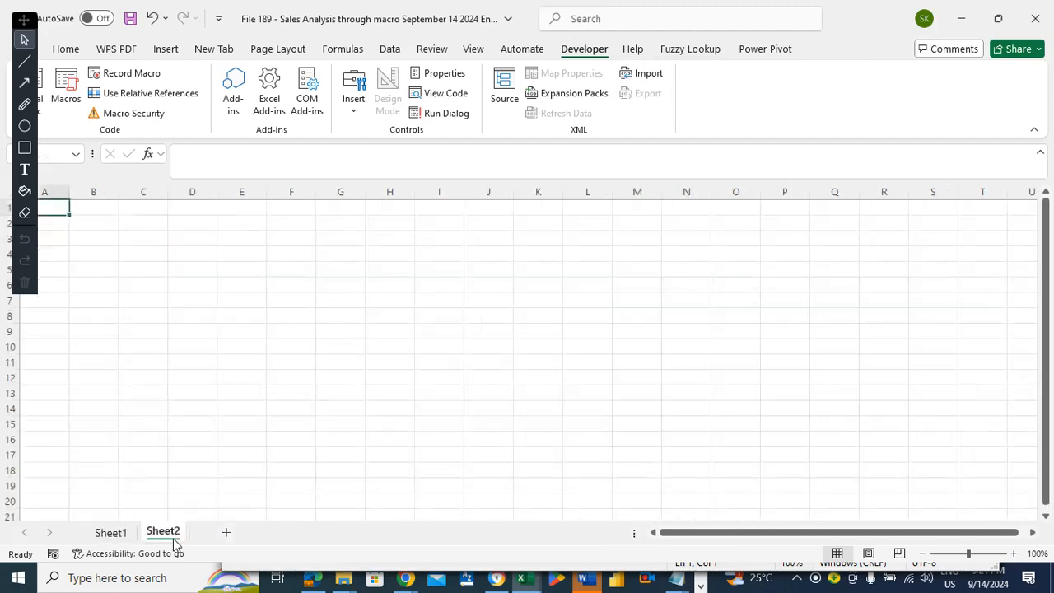
left_click(686, 282)
key("ctrl+v")
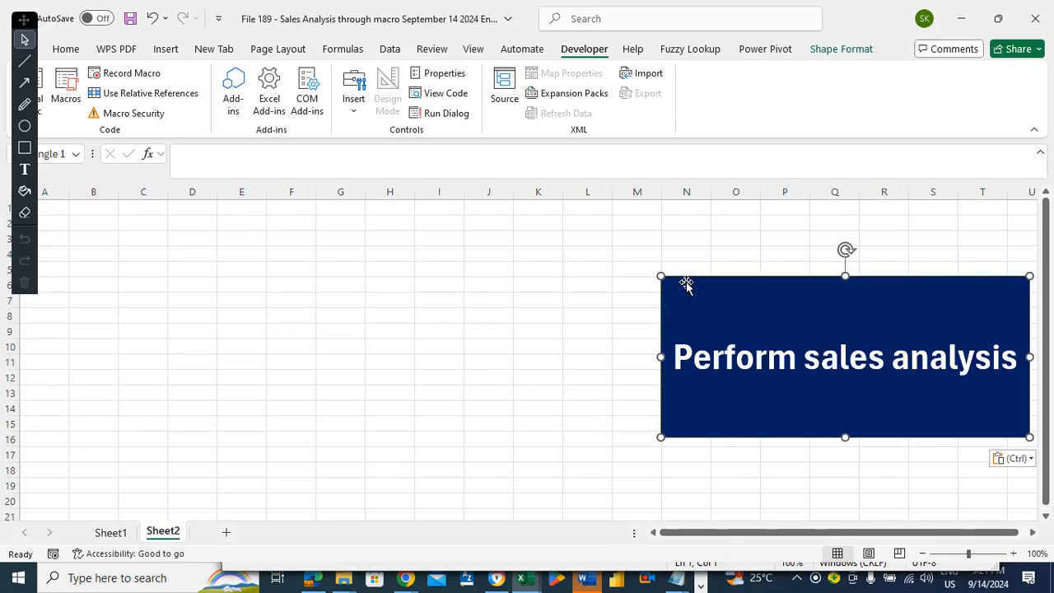
left_click_drag(723, 280, 706, 278)
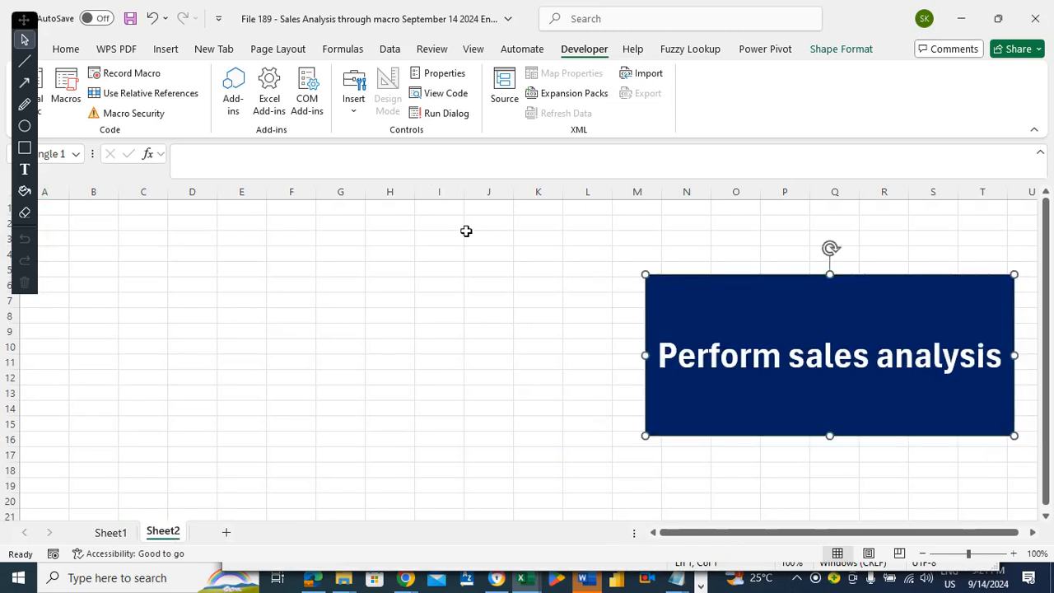
left_click(466, 231)
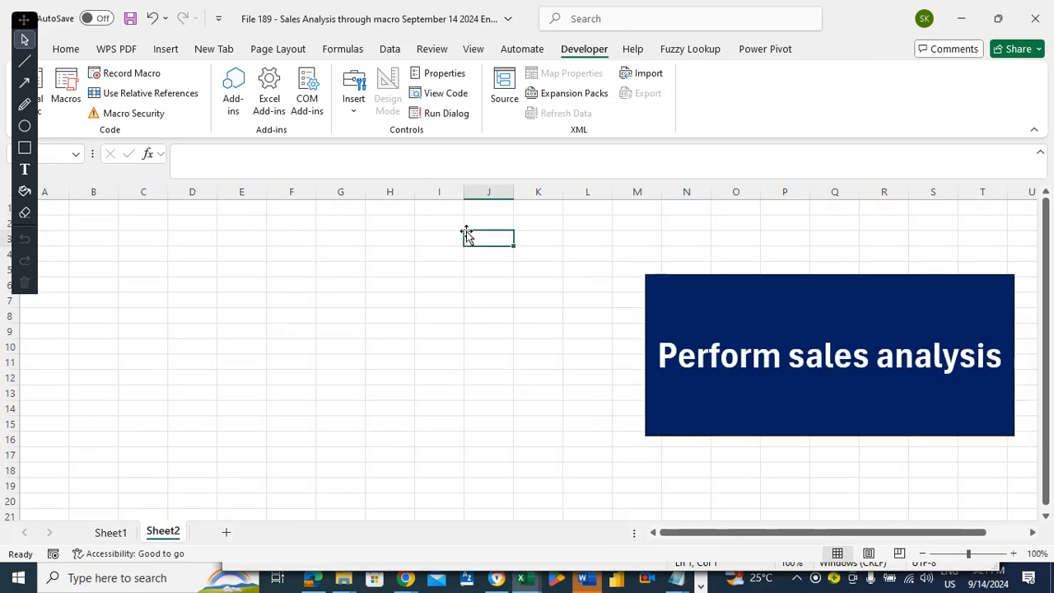
Rename Sheet1 as "Raw Data"
left_click(115, 532)
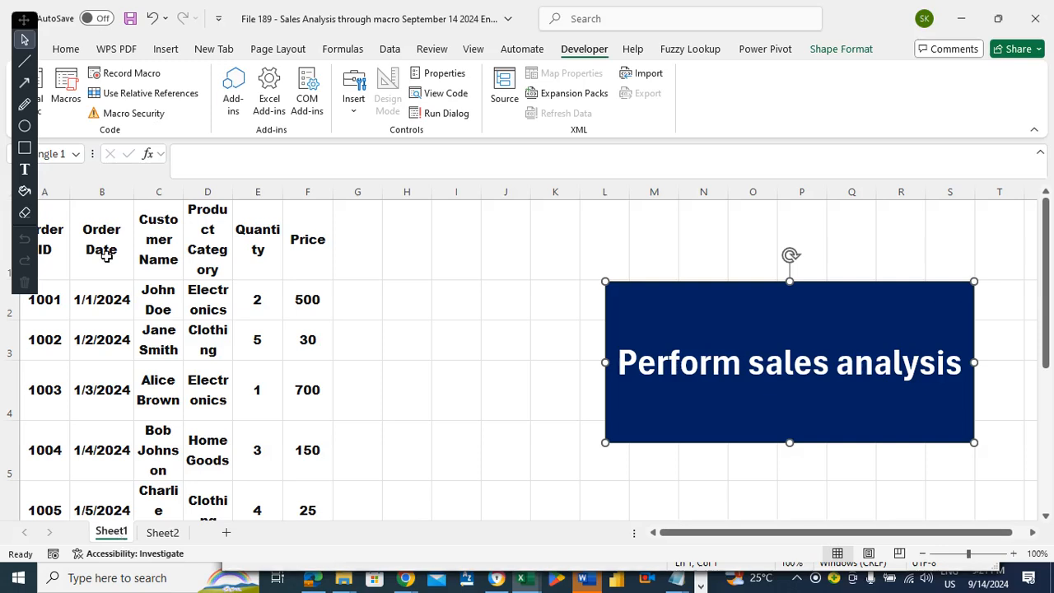
right_click(122, 537)
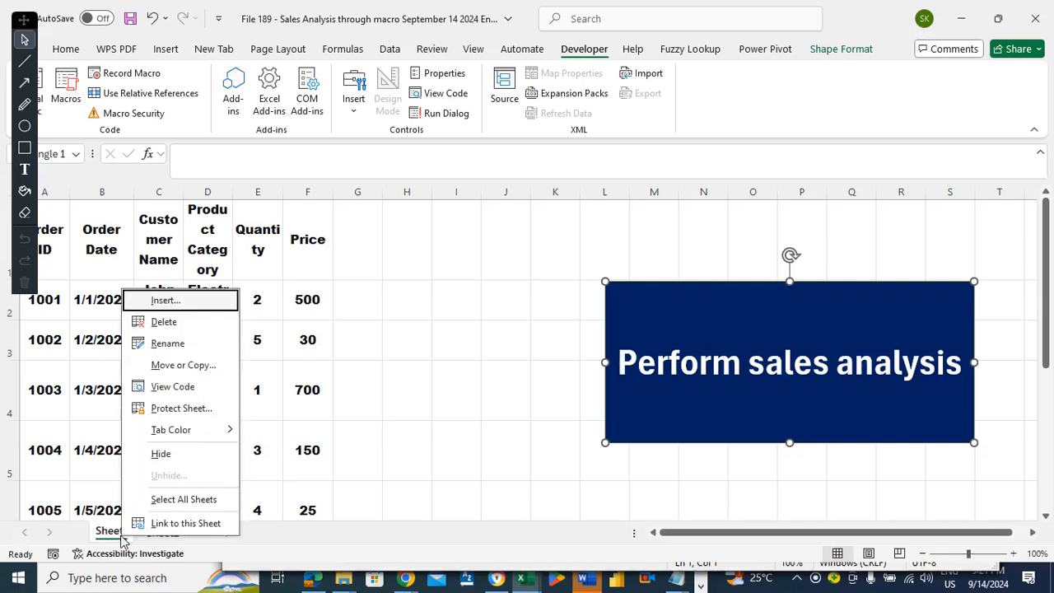
left_click(160, 344)
type("R")
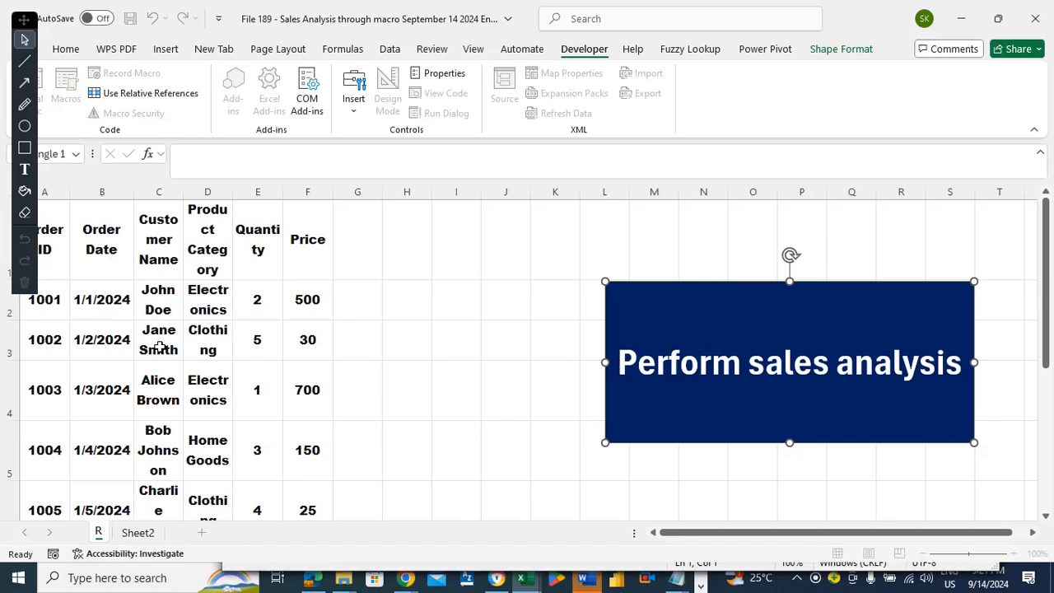
type("aw")
key("Return")
type("Data")
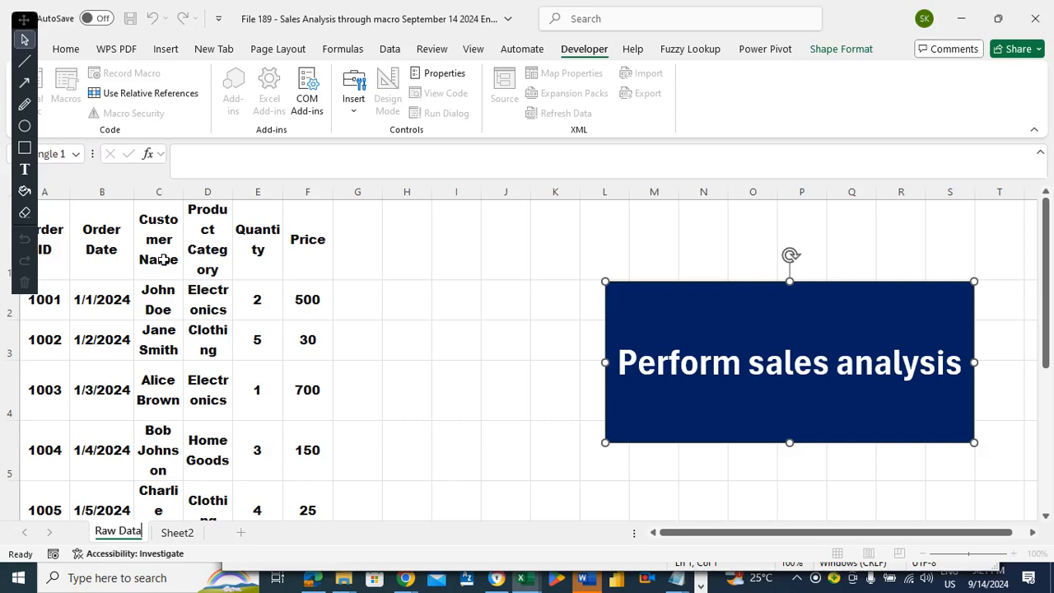
left_click(162, 259)
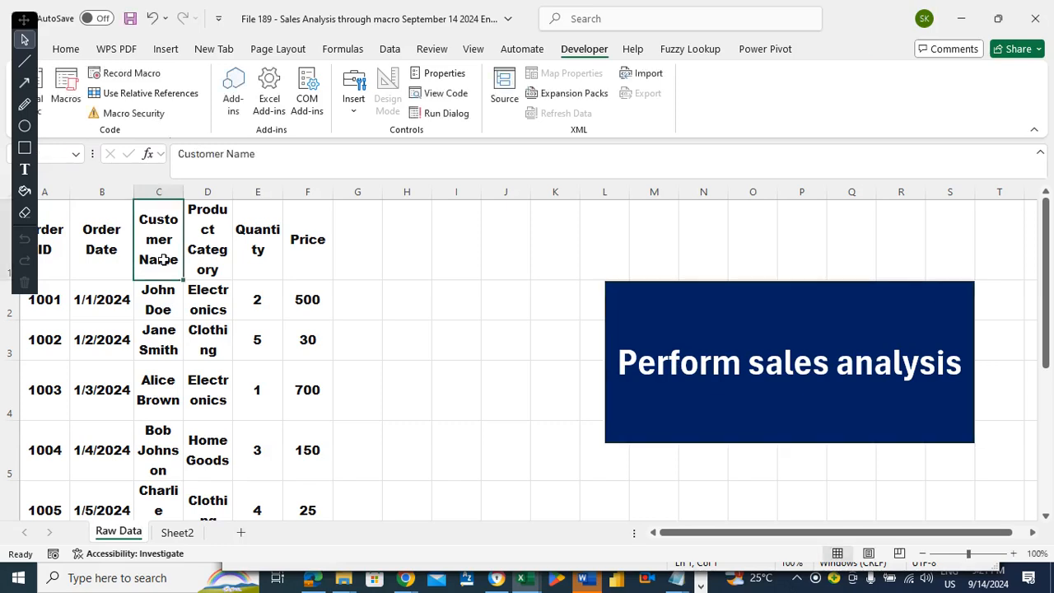
Copy the entire order table from the Raw Data sheet into Sheet2, starting at cell A1
left_click(84, 301)
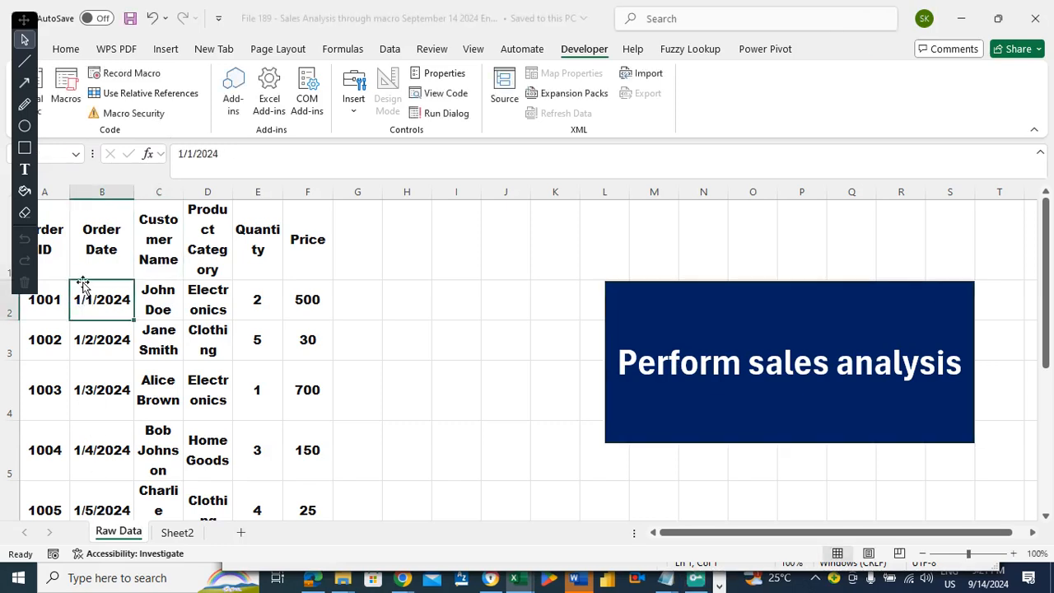
left_click(86, 245)
key("ctrl+a")
scroll(86, 246, "down", 1)
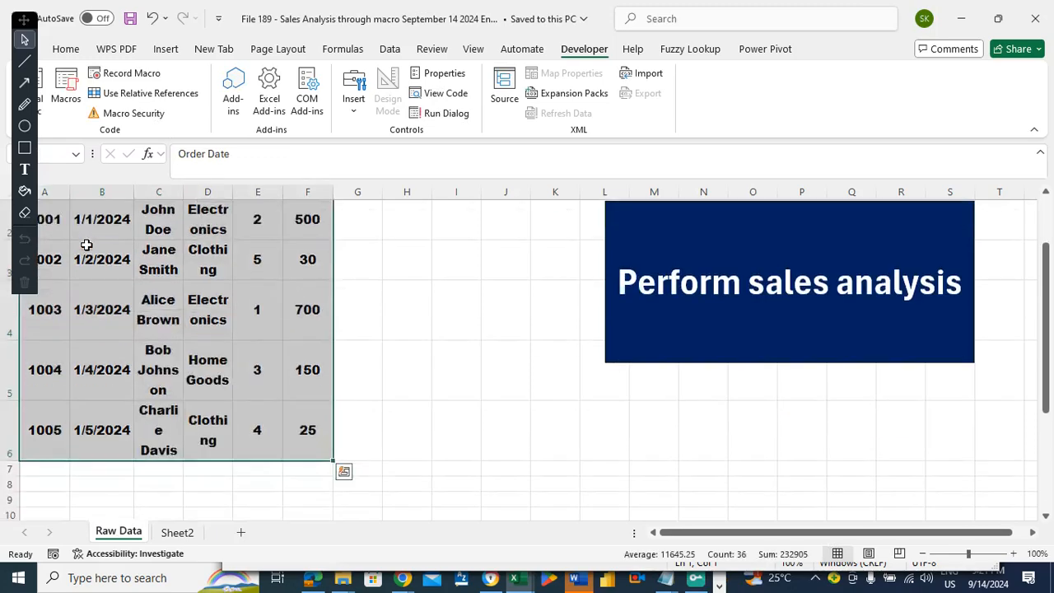
key("ctrl+c")
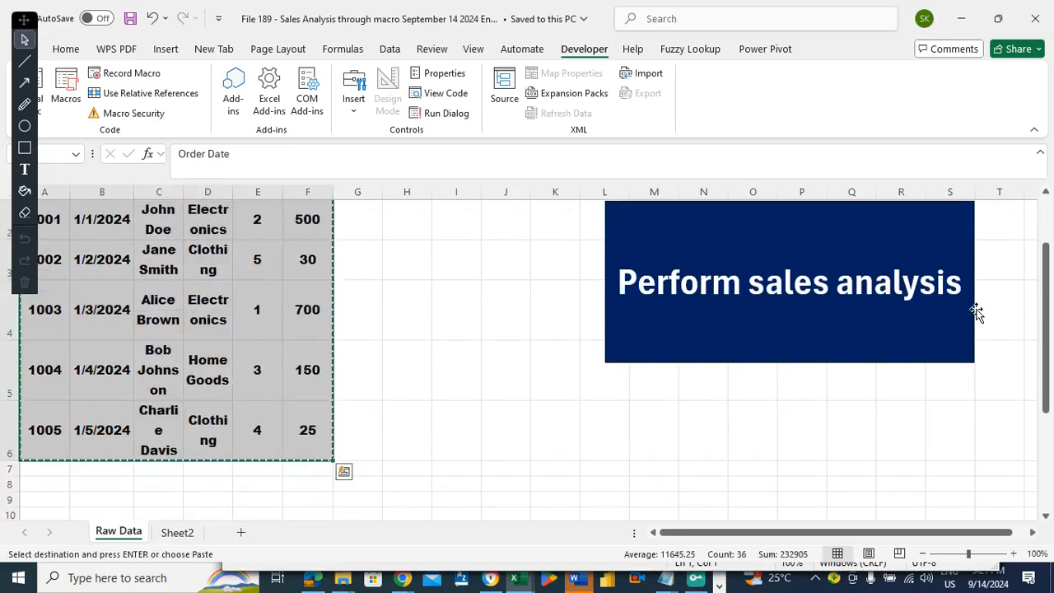
scroll(1052, 319, "up", 1)
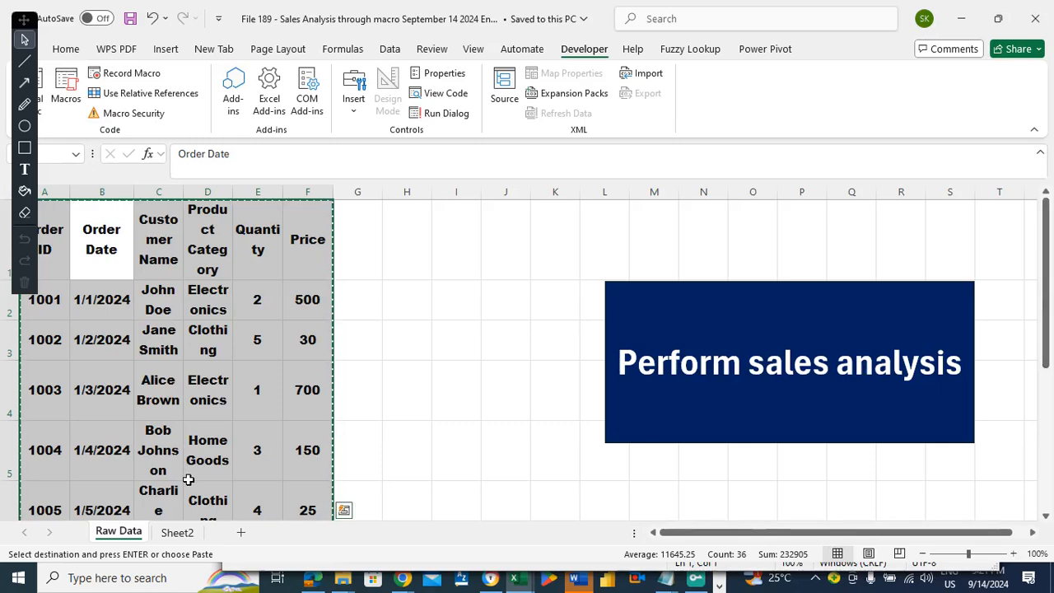
left_click(177, 532)
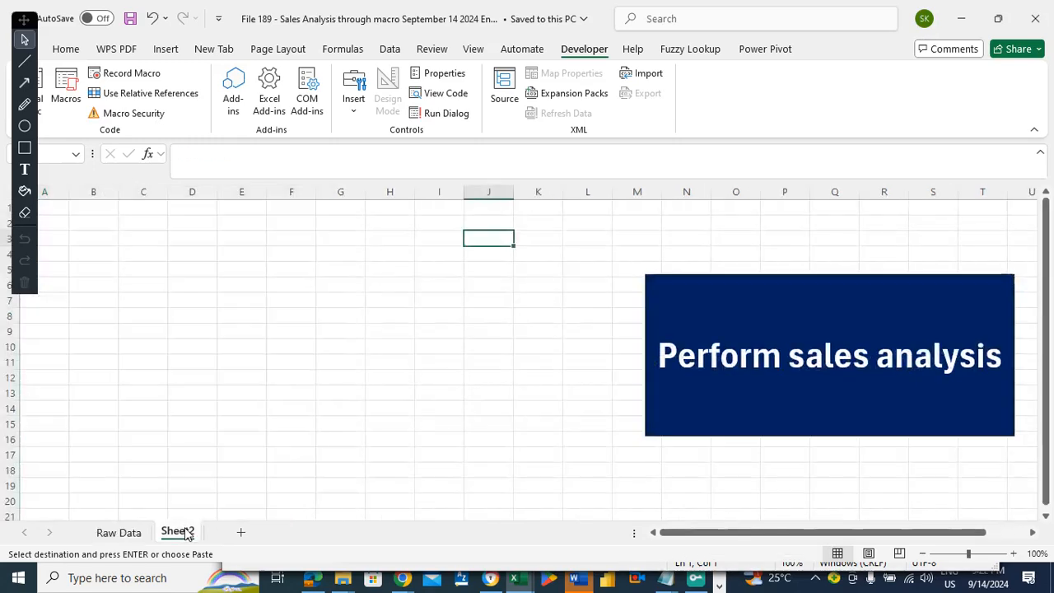
left_click(50, 218)
left_click(50, 209)
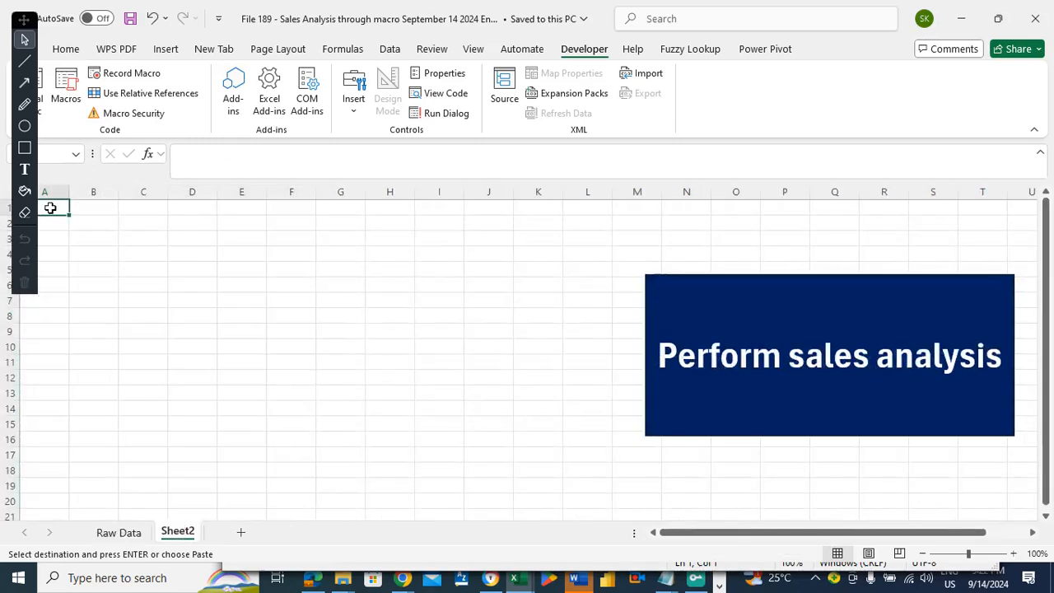
key("ctrl+v")
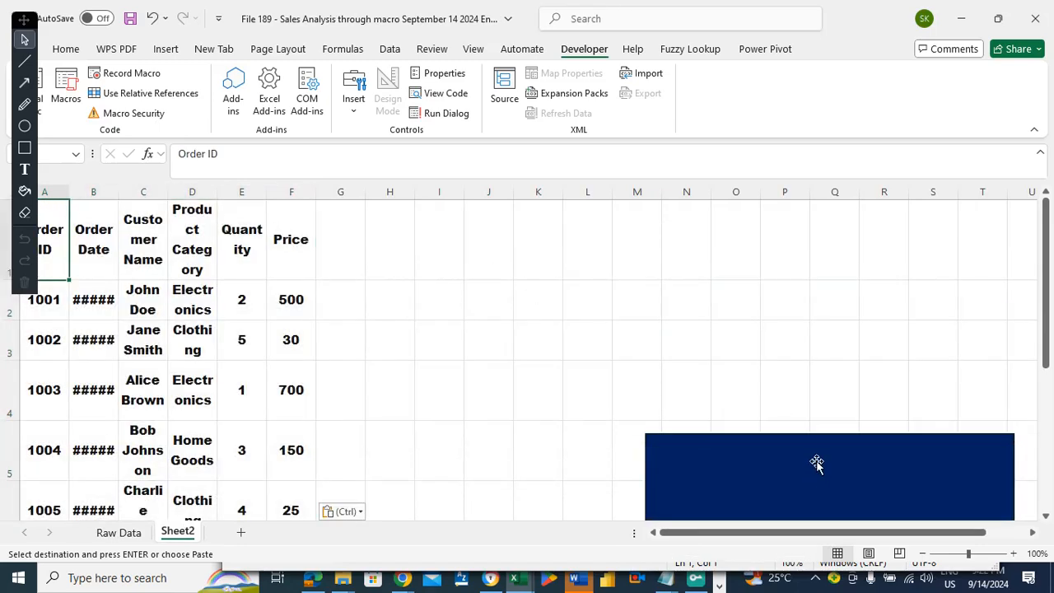
Move the "Perform sales analysis" rectangle on Sheet2 up beside the table's first rows, reduce its height, and save the workbook
left_click_drag(817, 463, 831, 261)
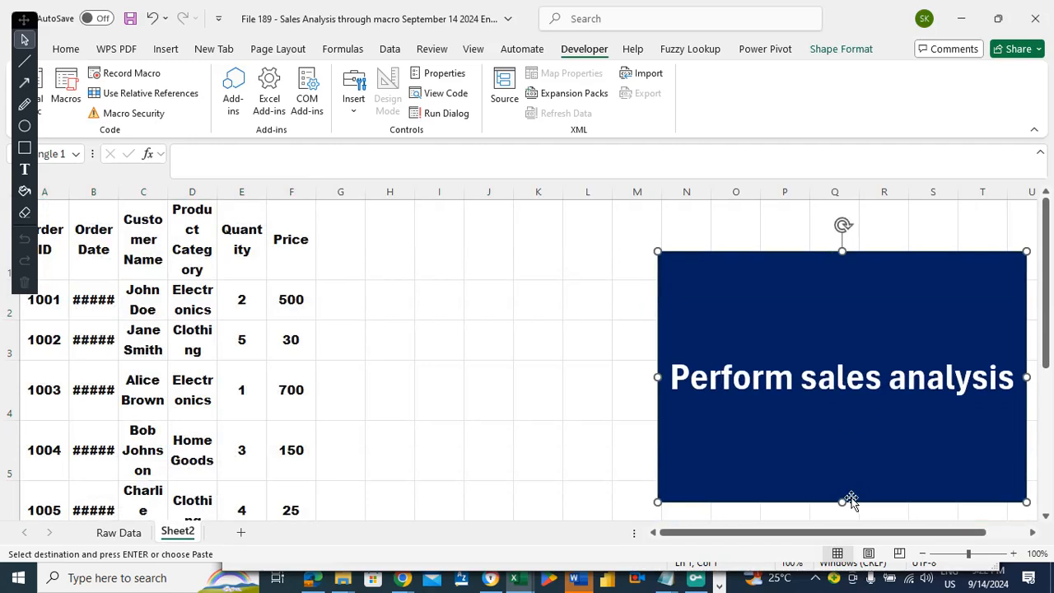
left_click_drag(843, 501, 843, 409)
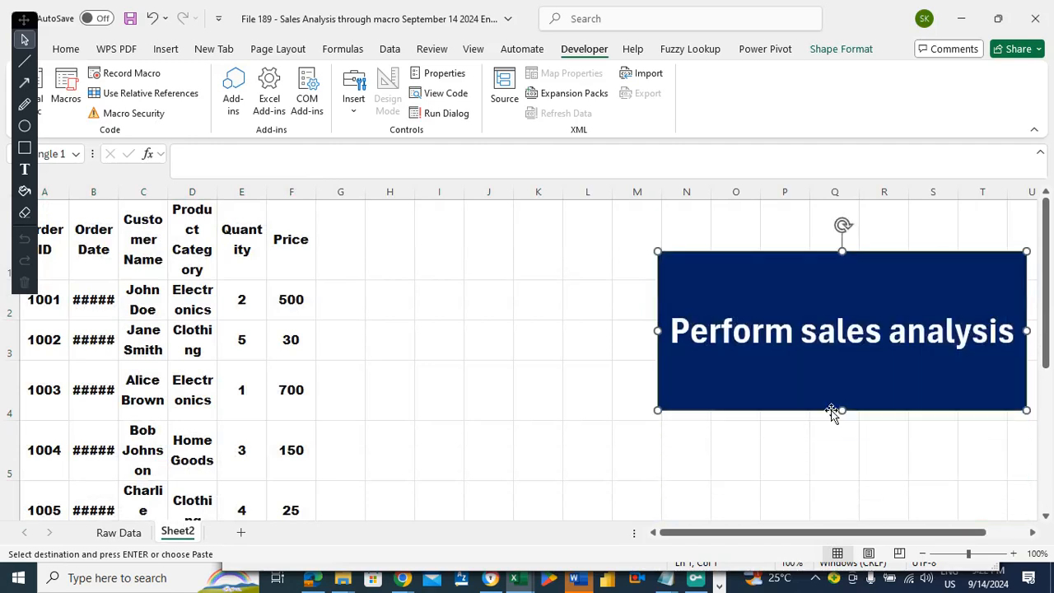
left_click_drag(843, 251, 841, 263)
left_click_drag(765, 296, 775, 301)
left_click(482, 323)
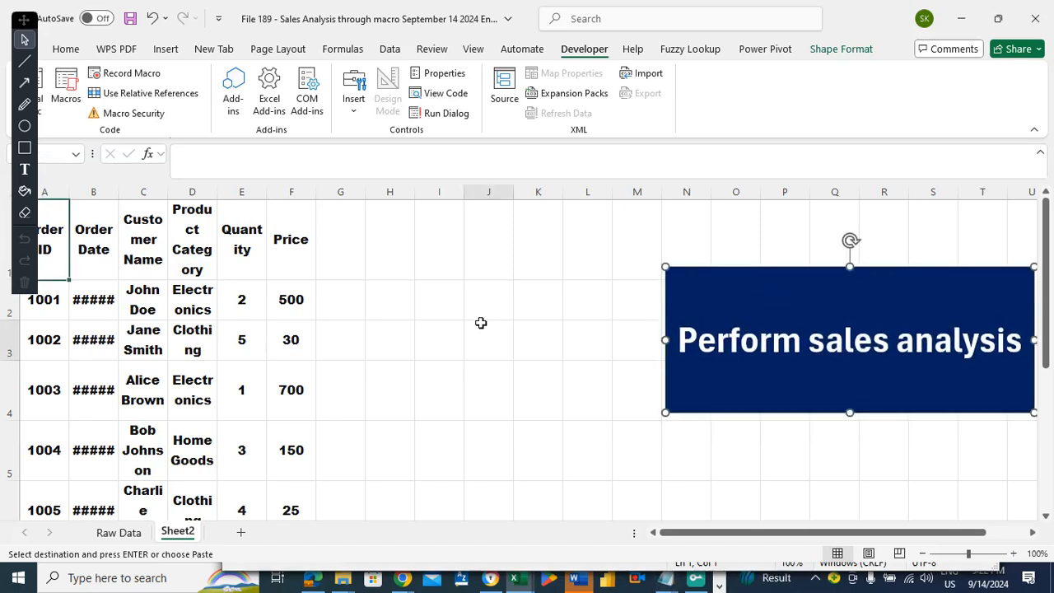
left_click(451, 287)
key("ctrl+s")
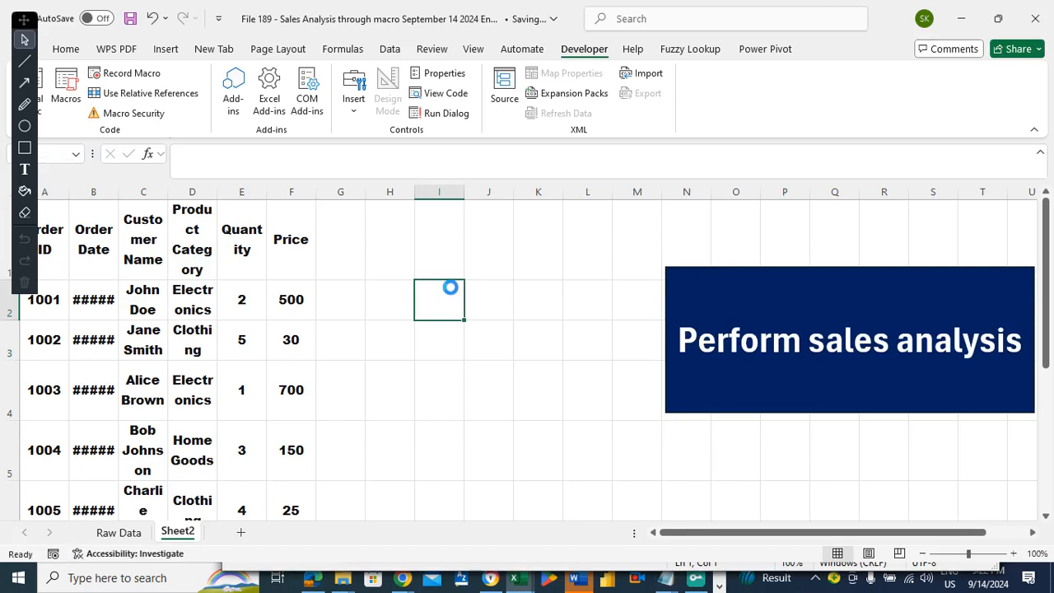
Delete the "Perform sales analysis" rectangle from the Raw Data sheet and return to Sheet2
left_click(118, 536)
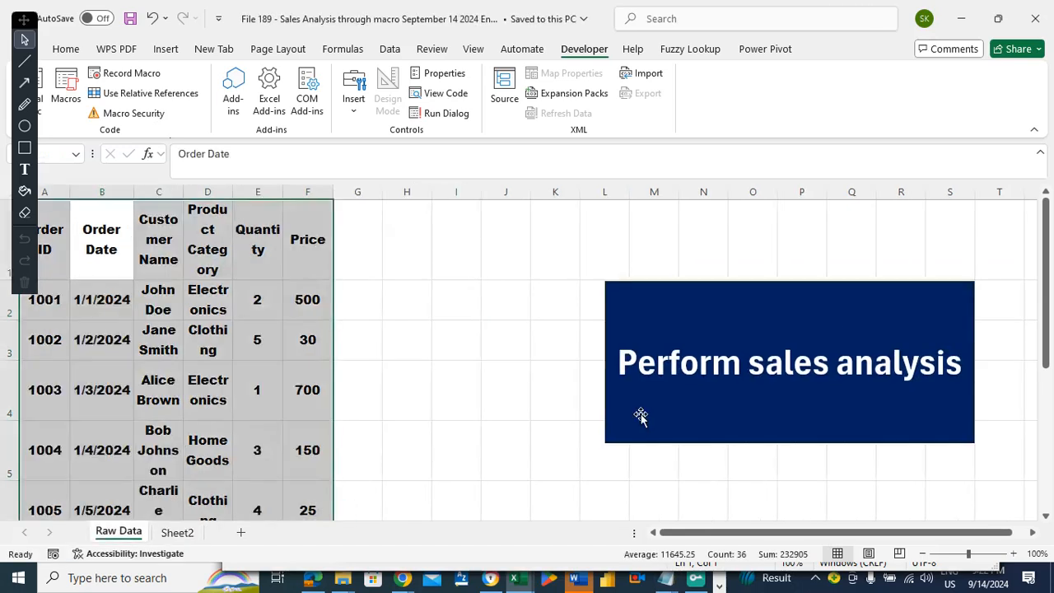
left_click(643, 331)
key("Delete")
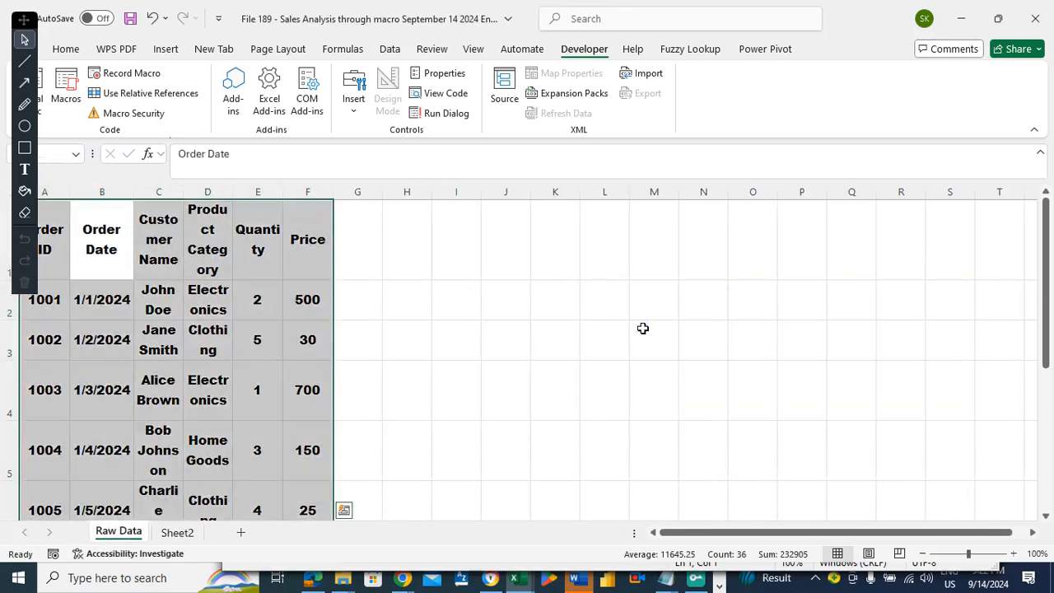
left_click(670, 299)
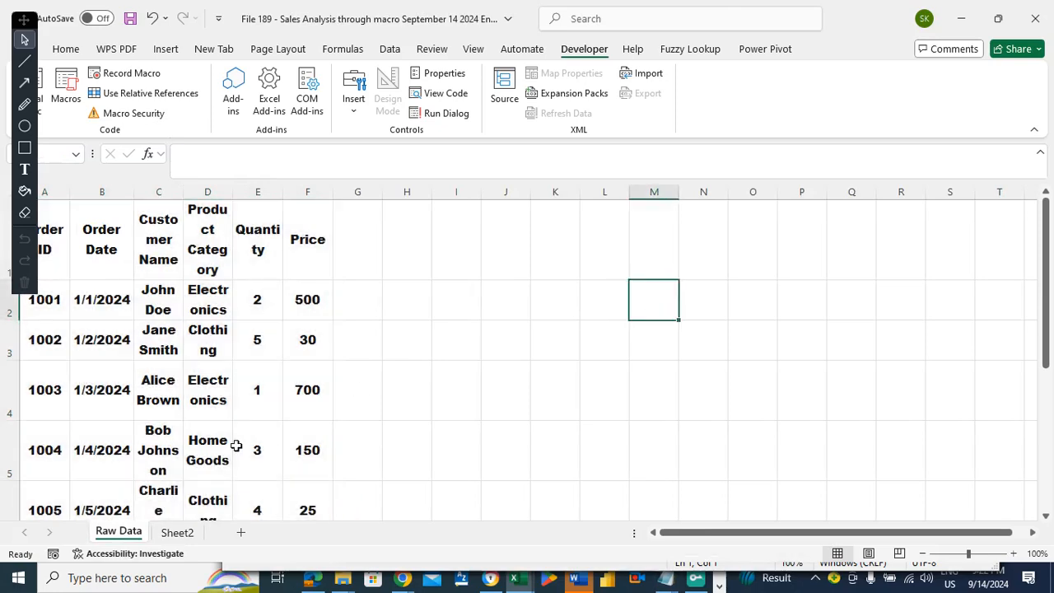
left_click(176, 533)
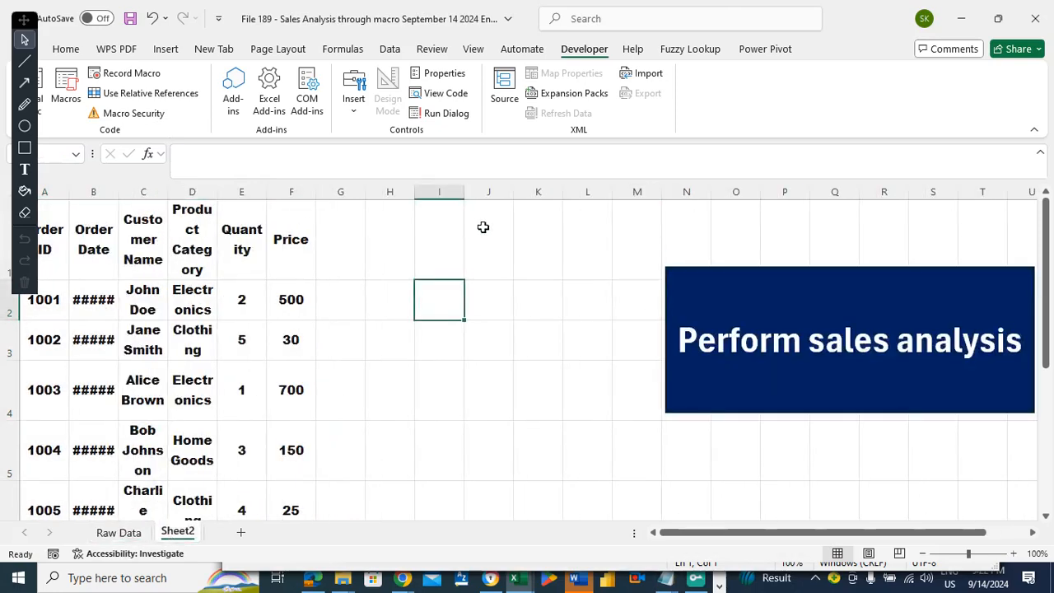
Start recording a macro named "Salesanalysissep14english", stored in this workbook, with the description "this will create sales analysis for us"
left_click(144, 75)
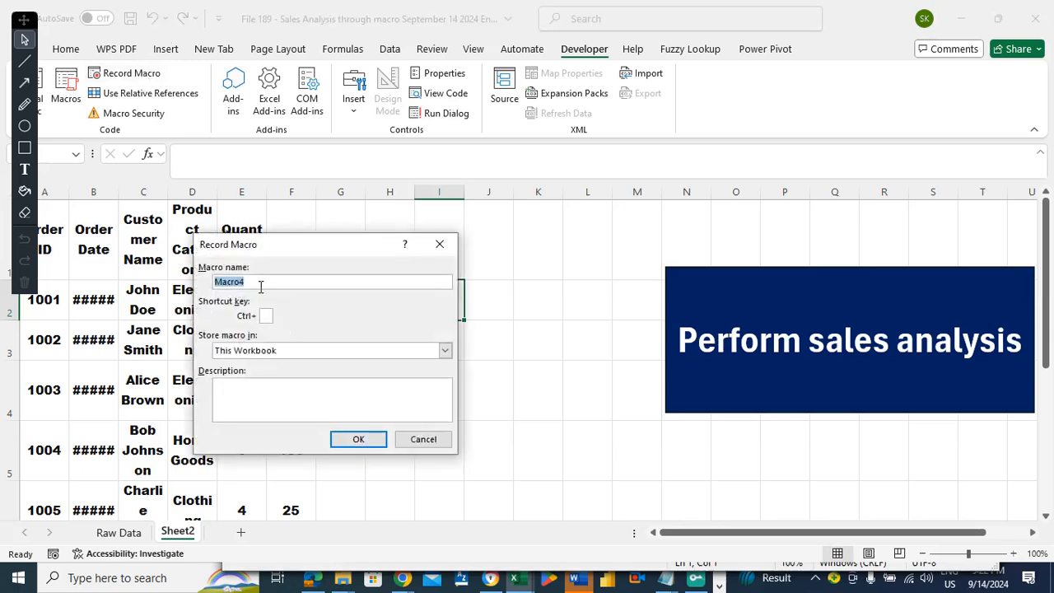
type("Salesanalysissep")
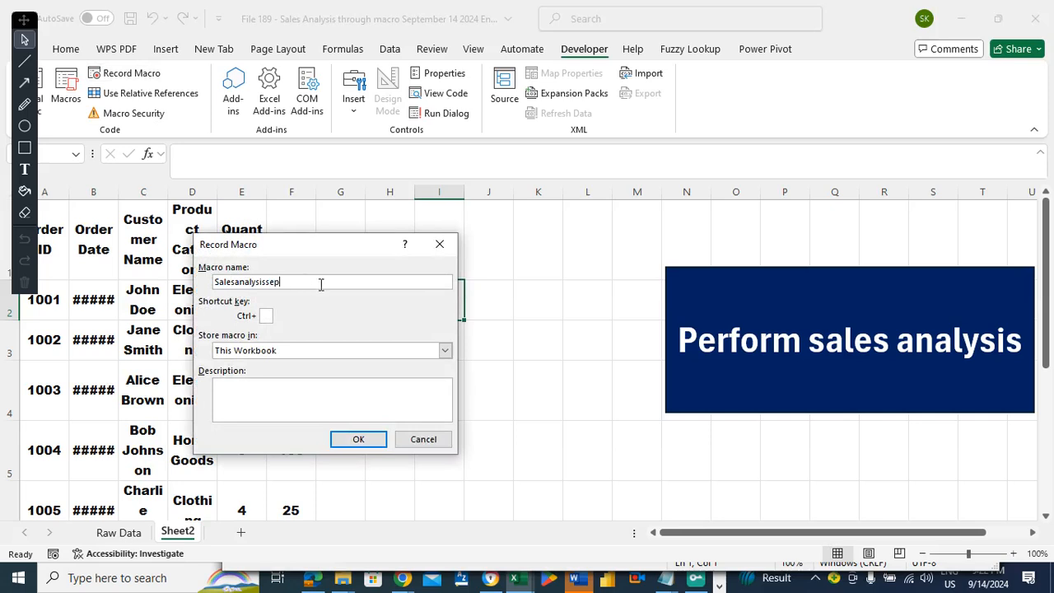
type("14english")
left_click(292, 404)
type("this")
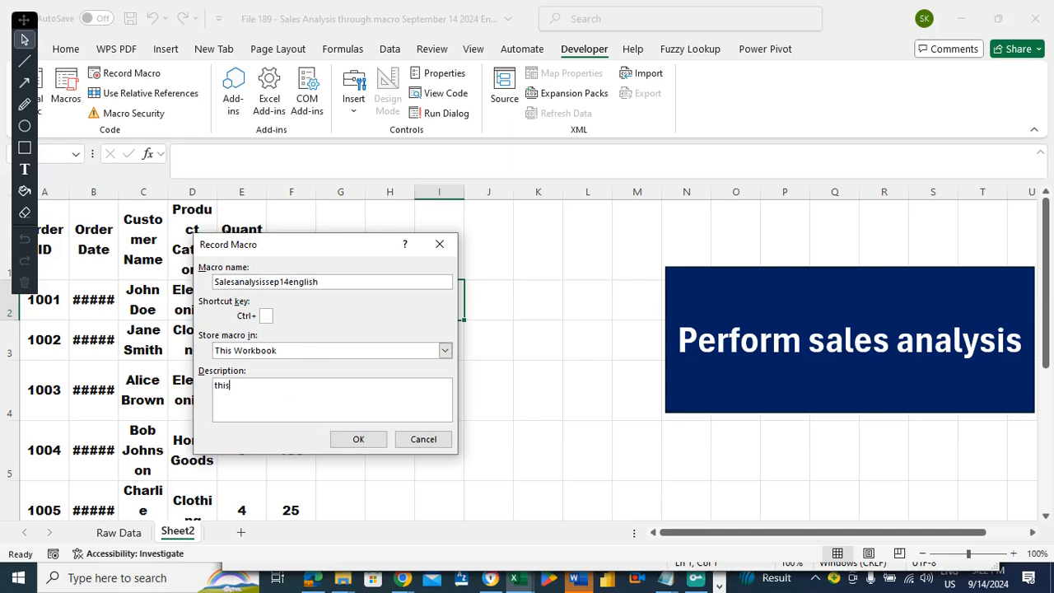
type(" will create sales analysis for us")
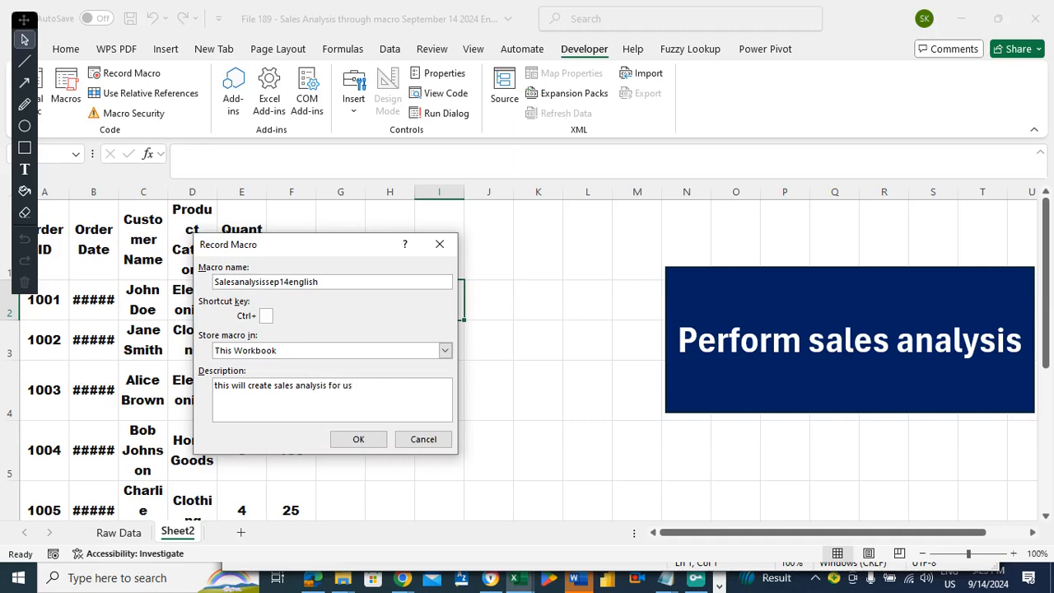
left_click(372, 439)
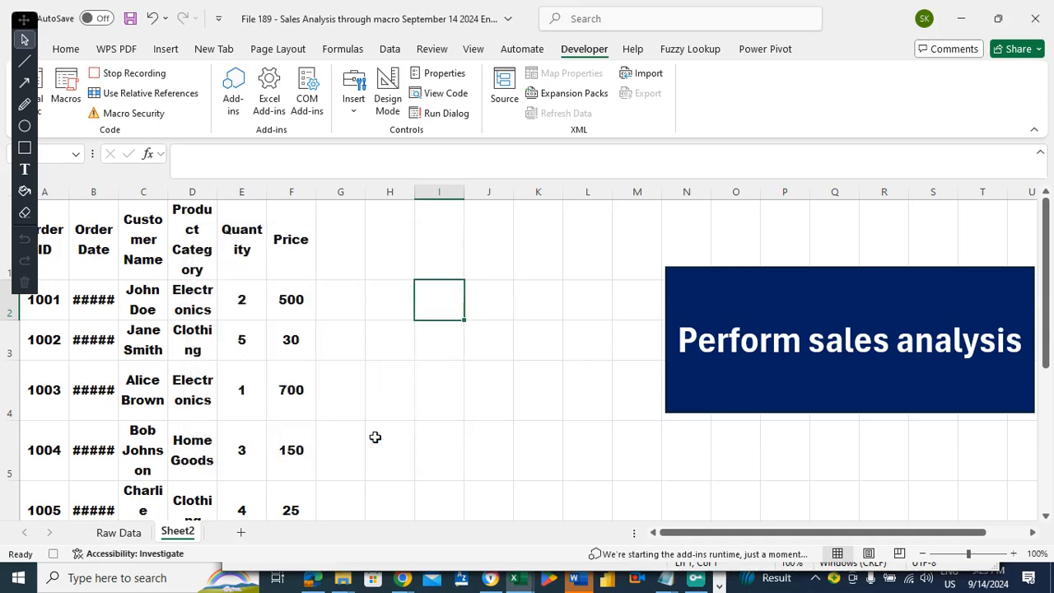
Set the width of columns A through F on Sheet2 to 13
left_click(71, 210)
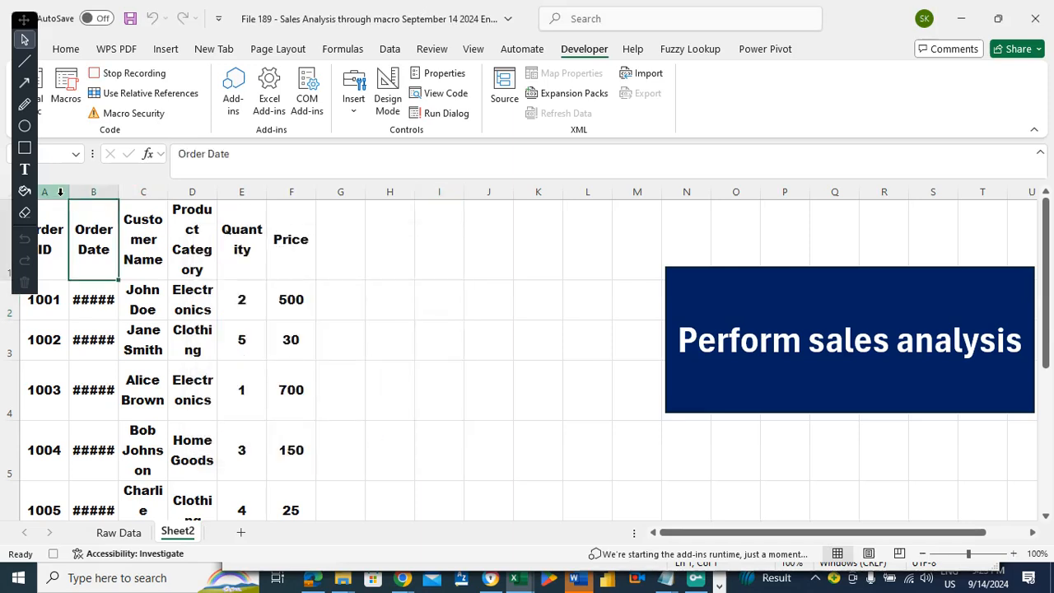
left_click_drag(58, 192, 271, 209)
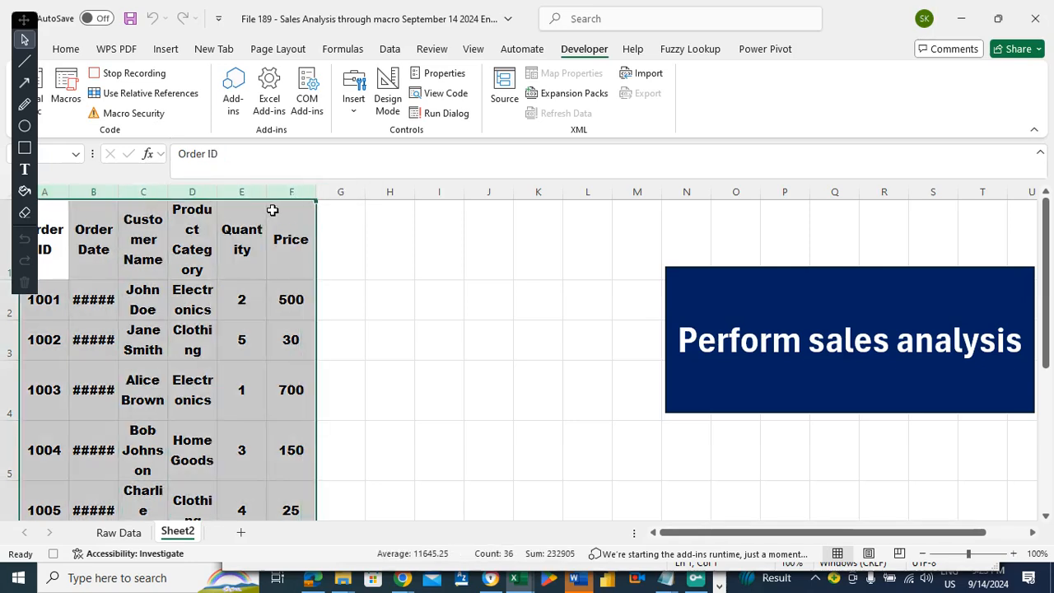
right_click(44, 191)
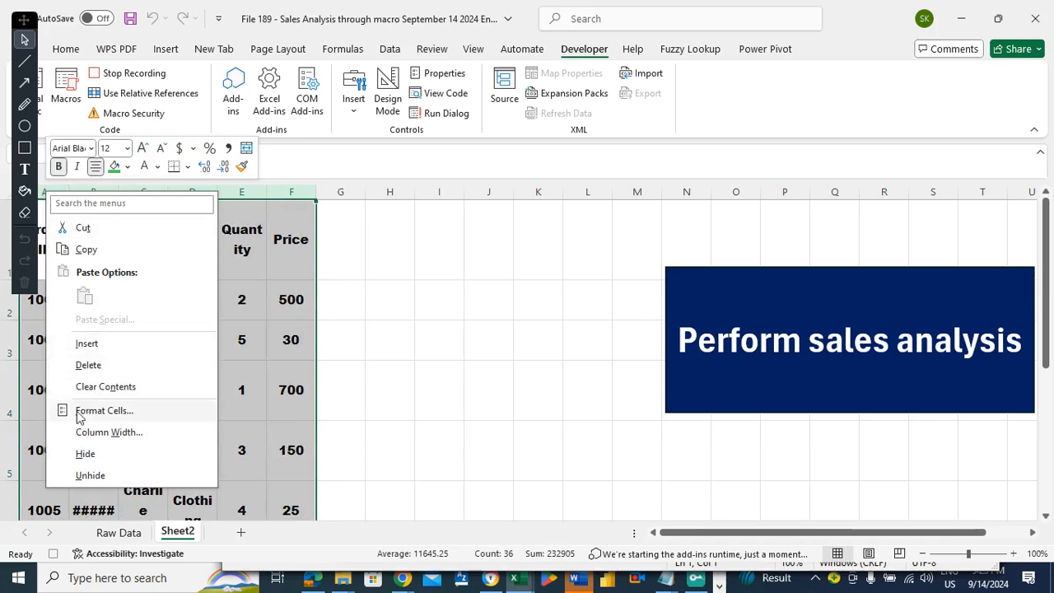
left_click(108, 432)
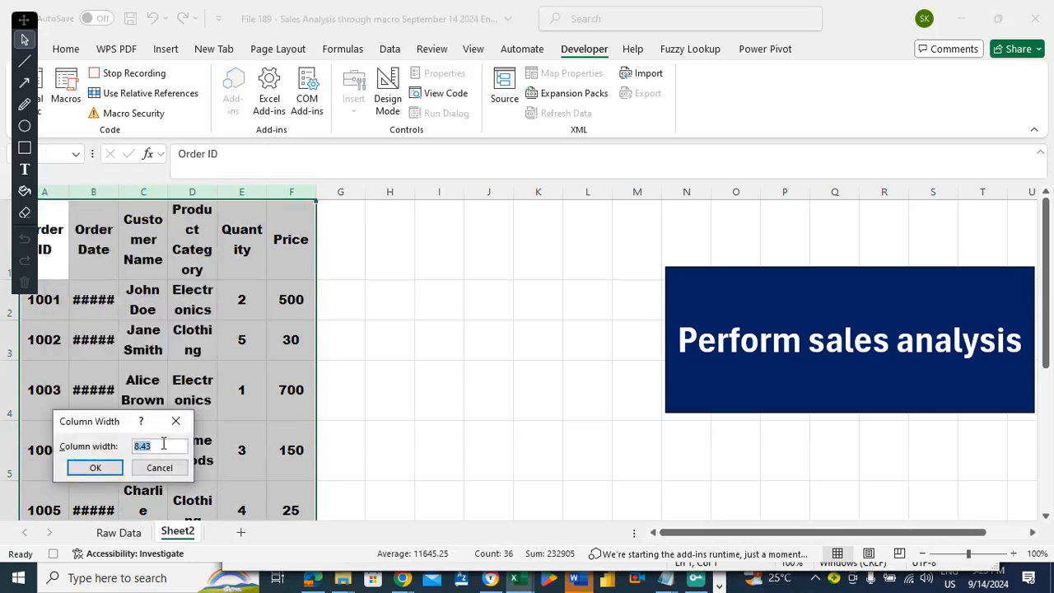
type("13")
left_click(92, 467)
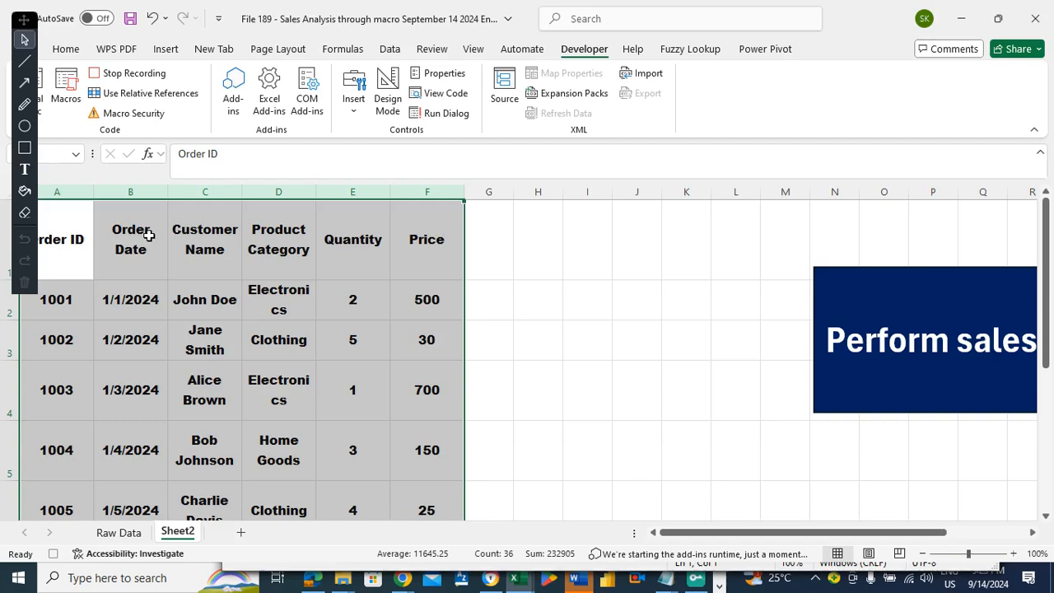
Apply All Borders to columns A through F
left_click(66, 49)
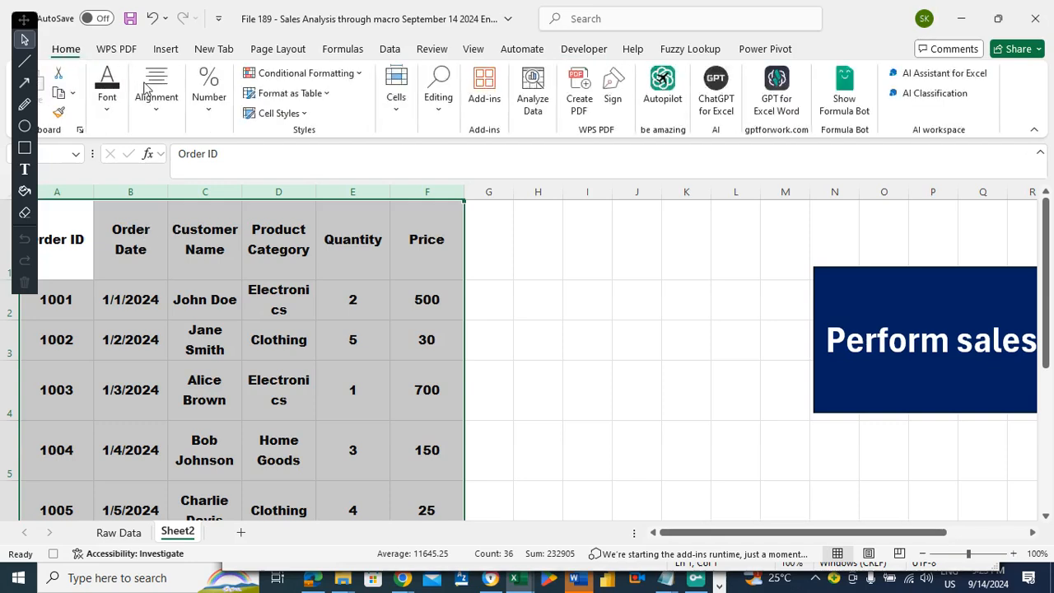
left_click(107, 95)
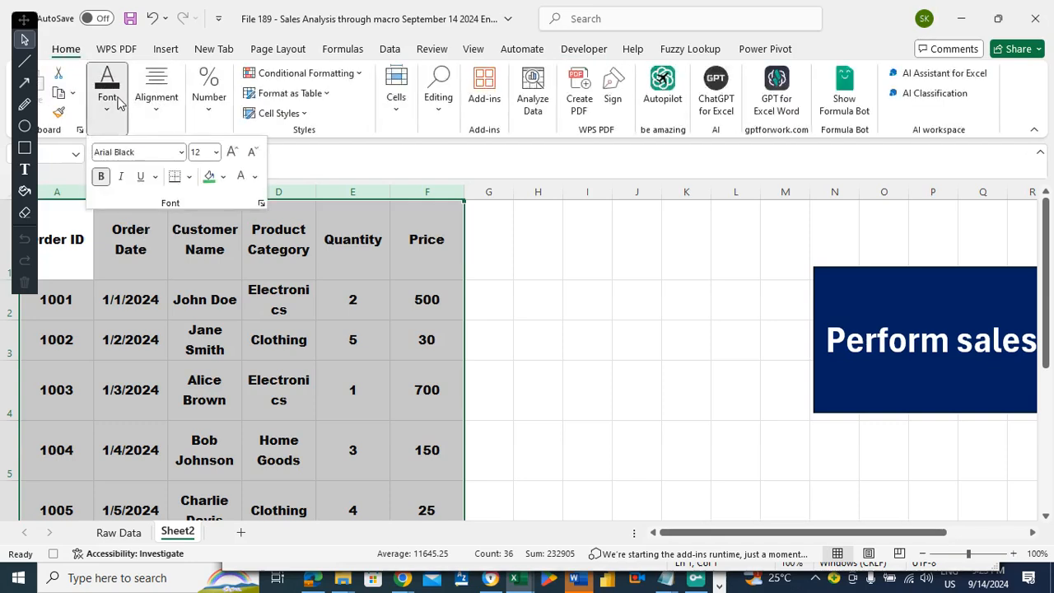
left_click(189, 176)
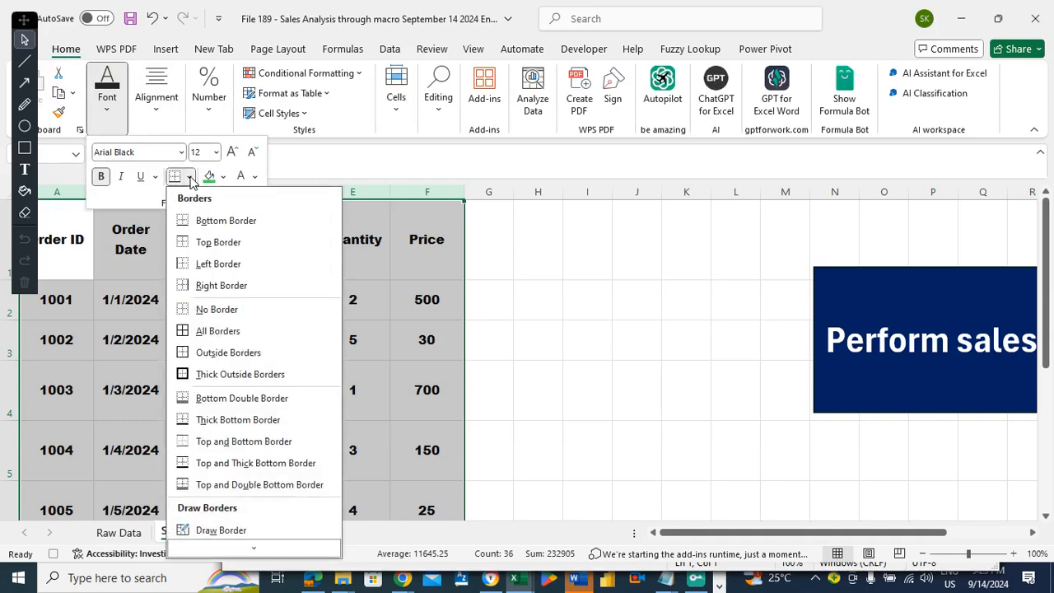
left_click(218, 330)
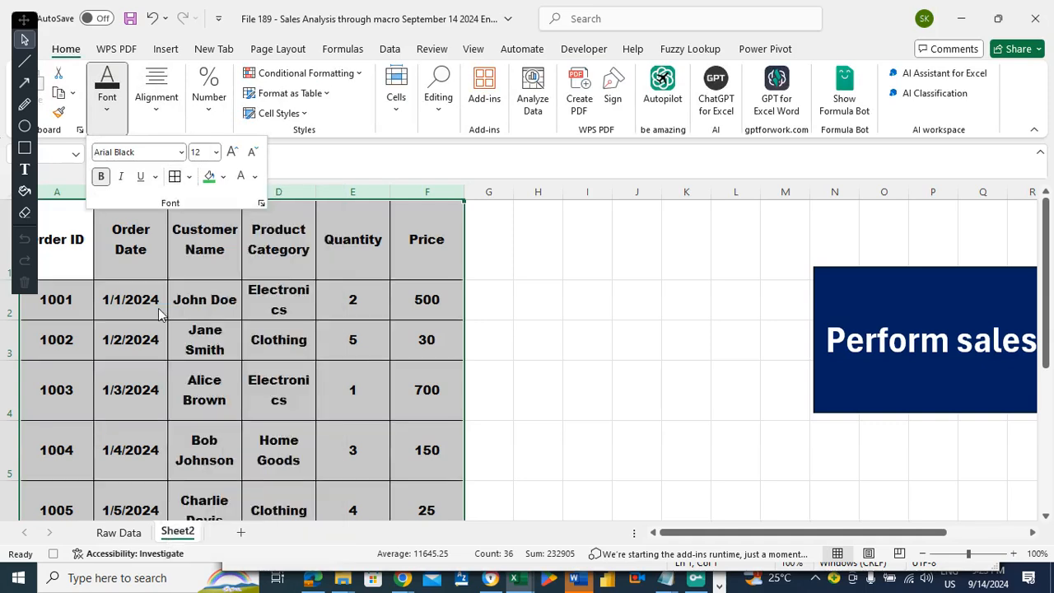
left_click(299, 248)
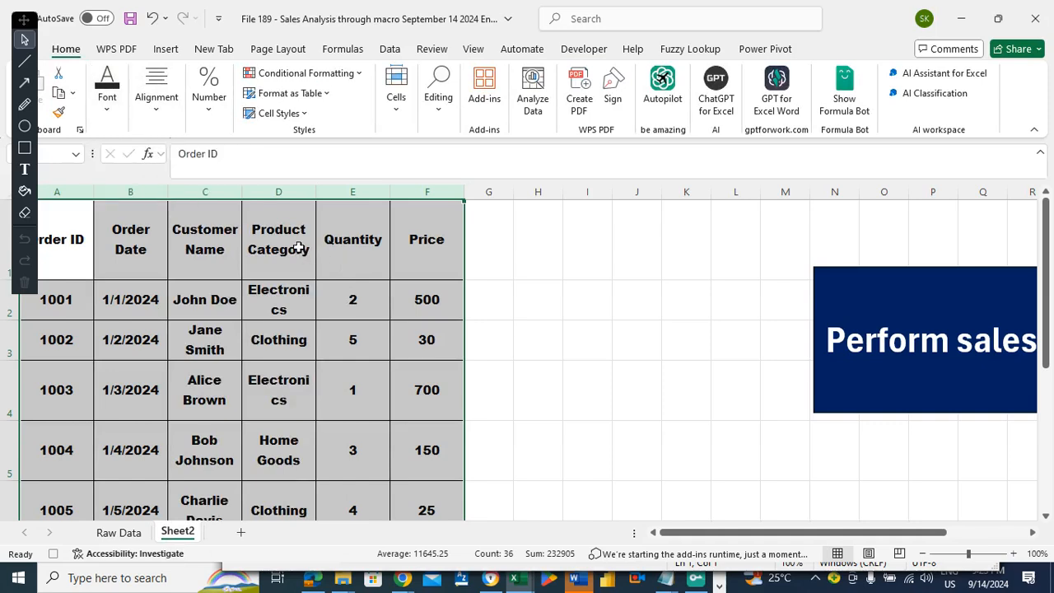
Format the header cells A1:F1 with a dark purple fill and white font color
left_click(58, 233)
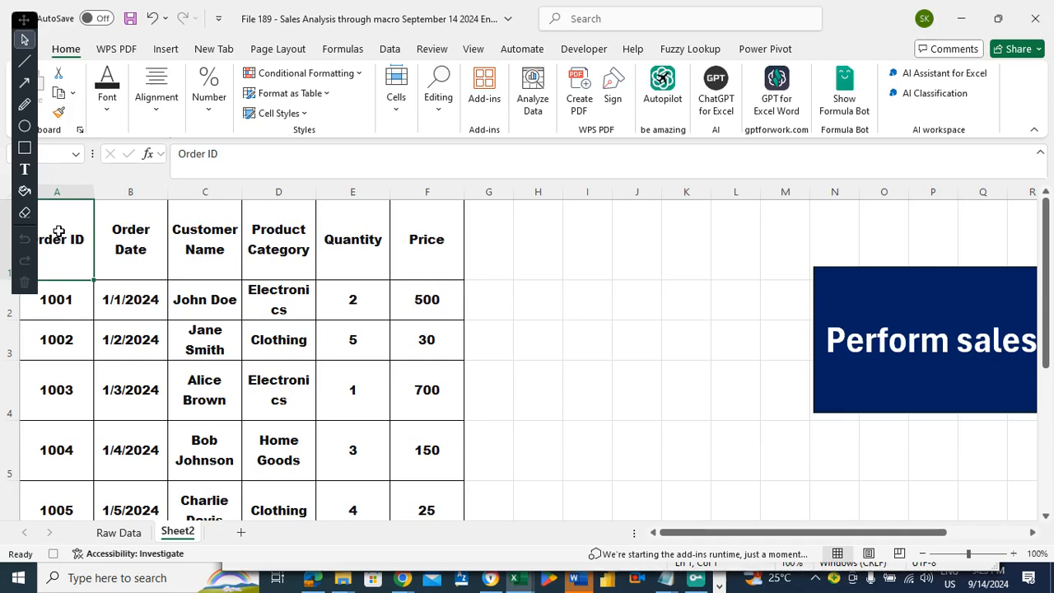
key("ctrl+shift+Right")
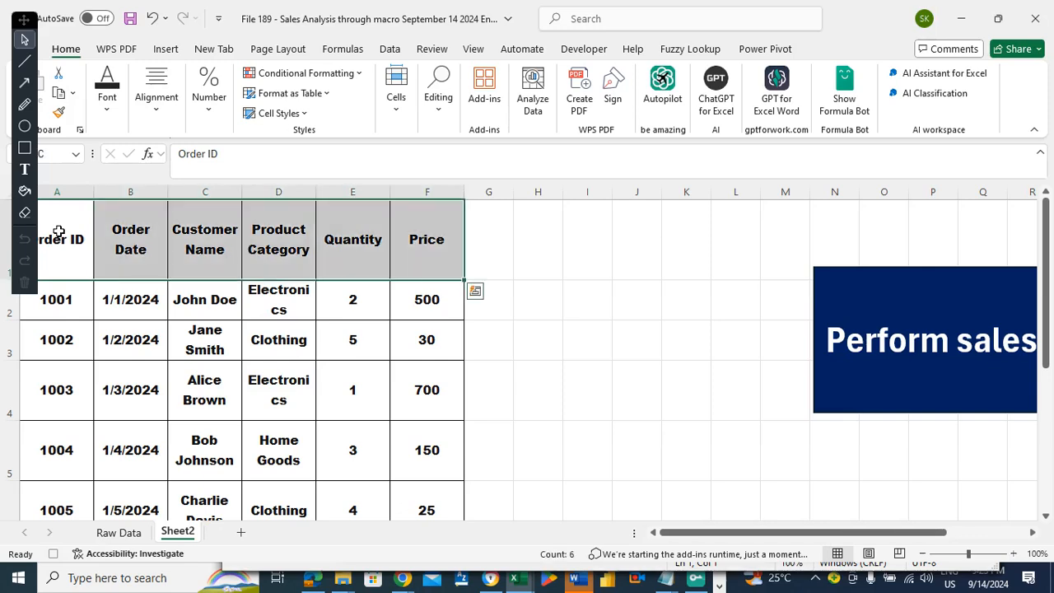
left_click(107, 106)
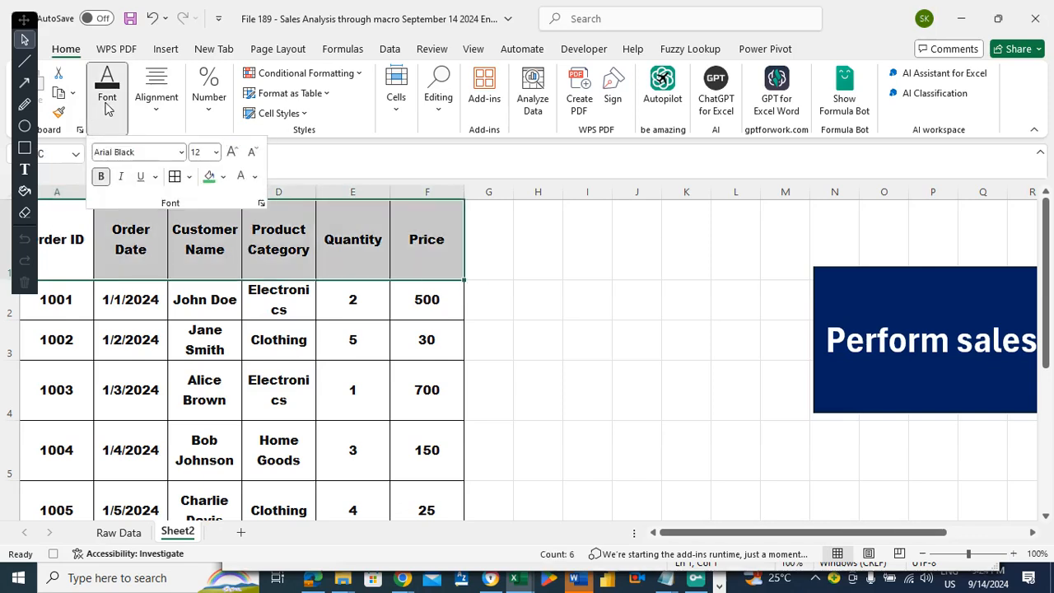
left_click(224, 177)
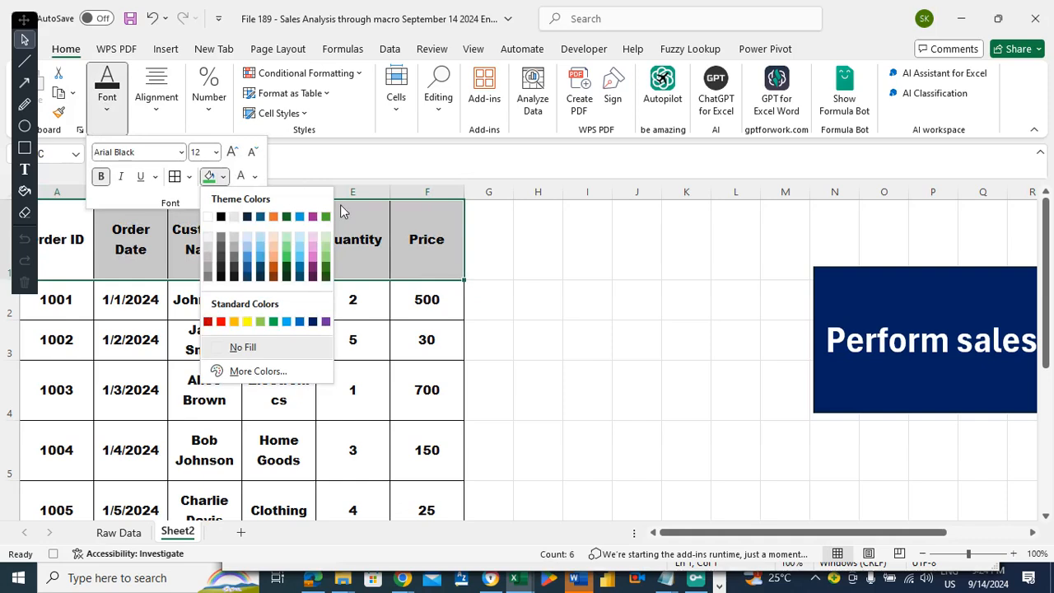
left_click(313, 279)
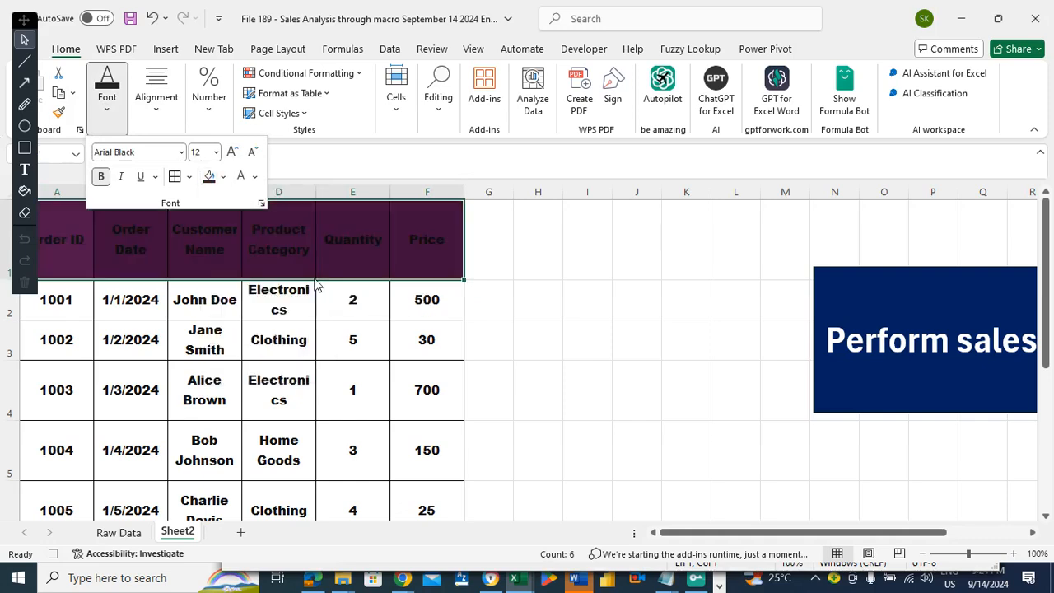
left_click(241, 177)
left_click(451, 221)
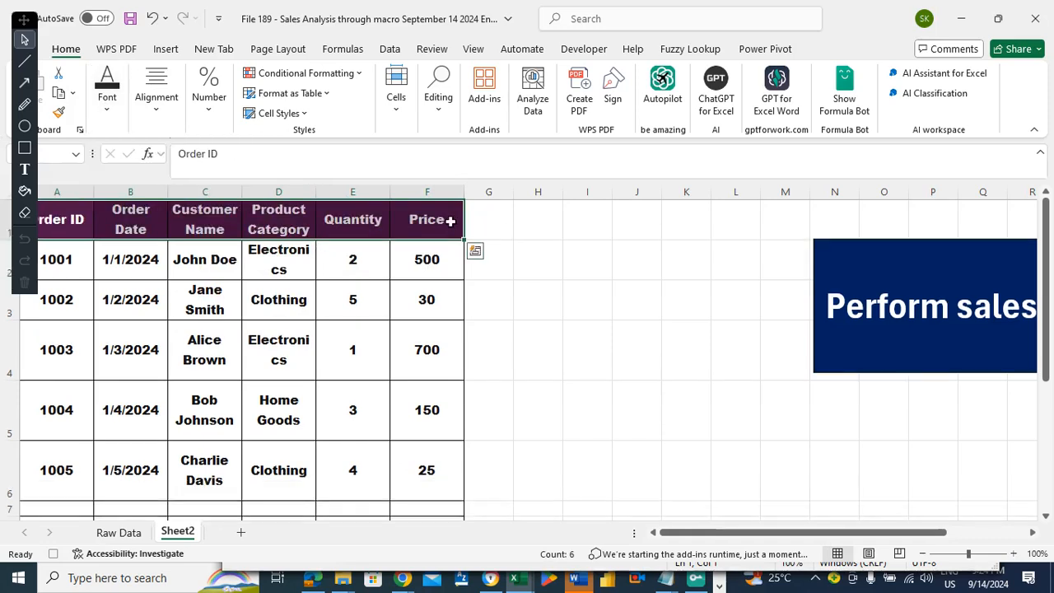
Copy the formatting of the Price header cell F1 onto the empty cell G1 with Format Painter
left_click(450, 222)
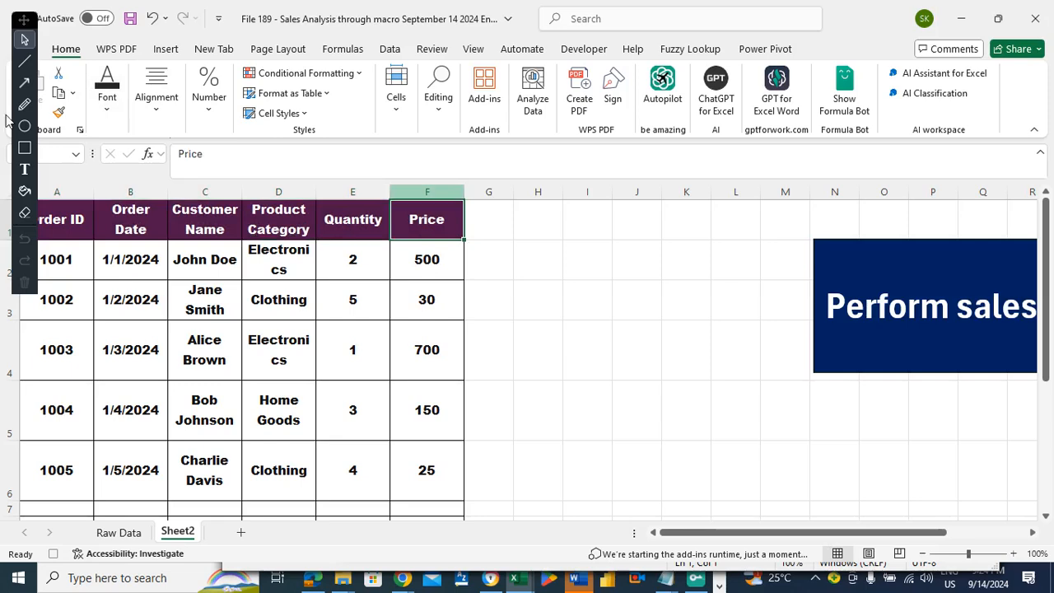
left_click(58, 117)
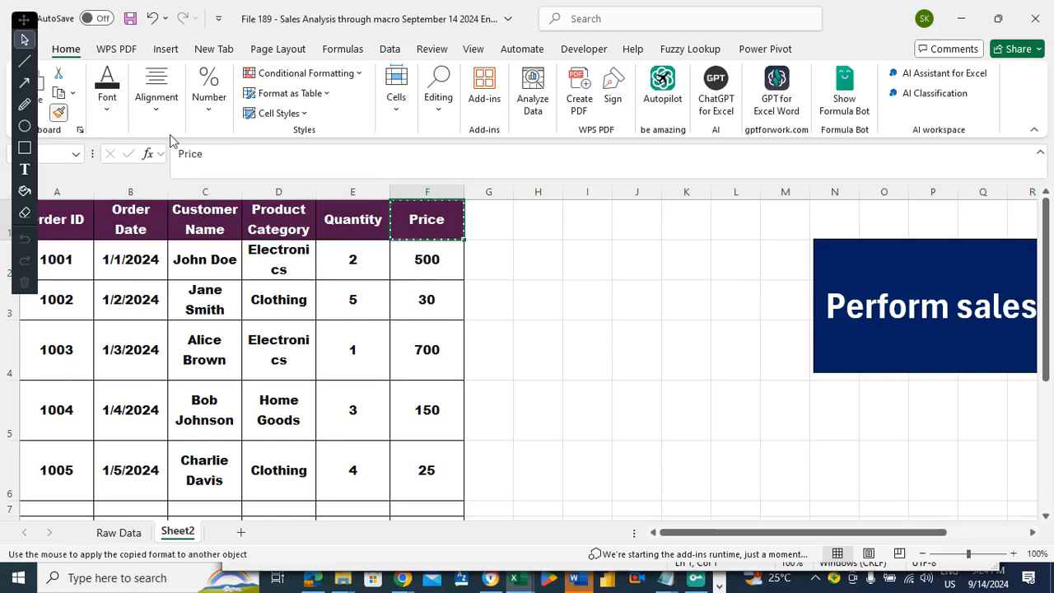
left_click(498, 220)
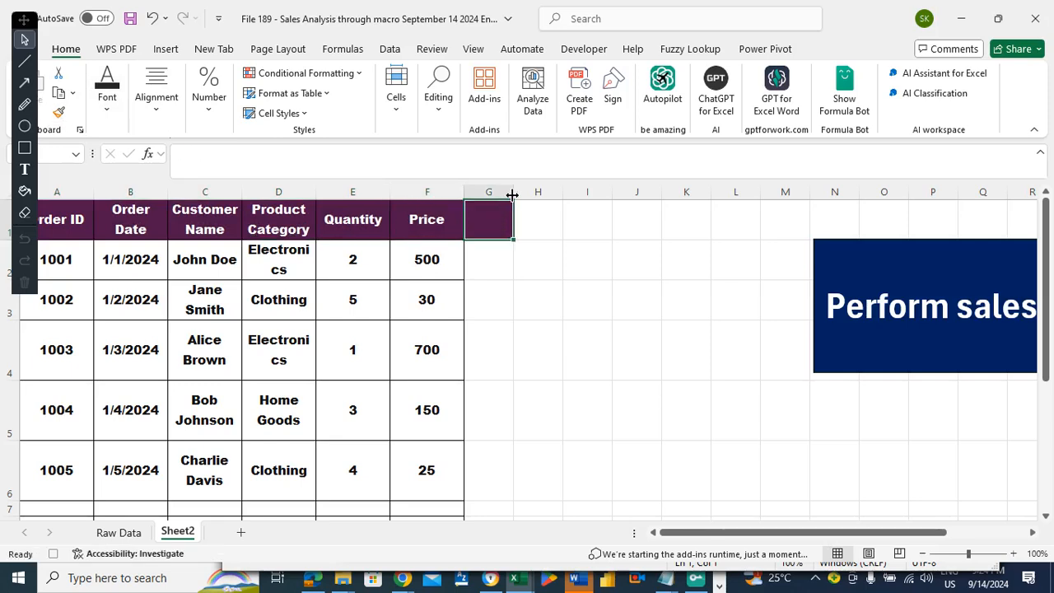
Enter the heading "Total sales (in dollars)" in G1 and widen column G until the heading fits on one line
left_click_drag(513, 197, 574, 207)
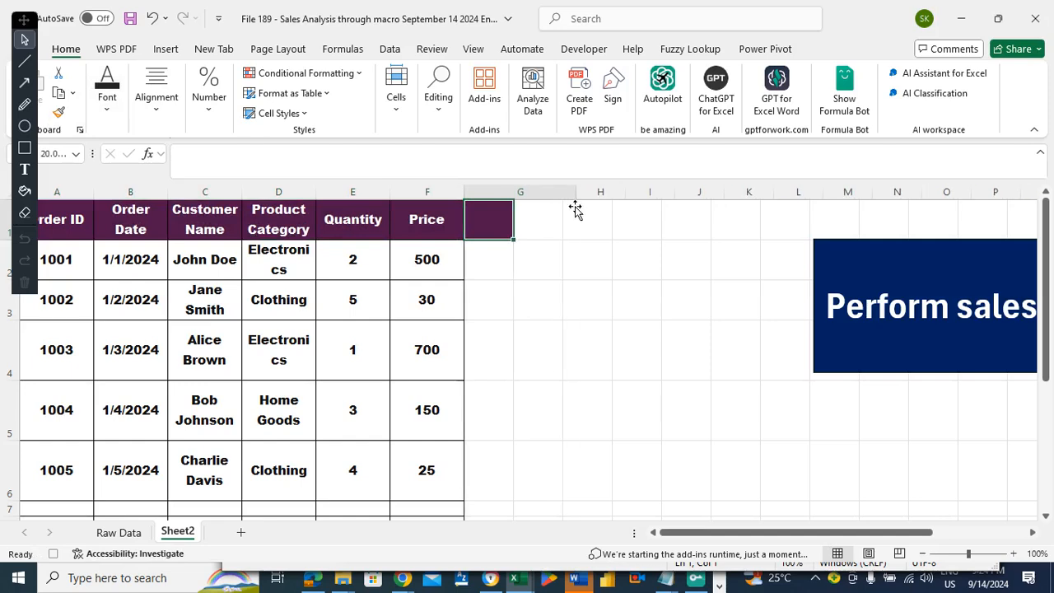
type("T")
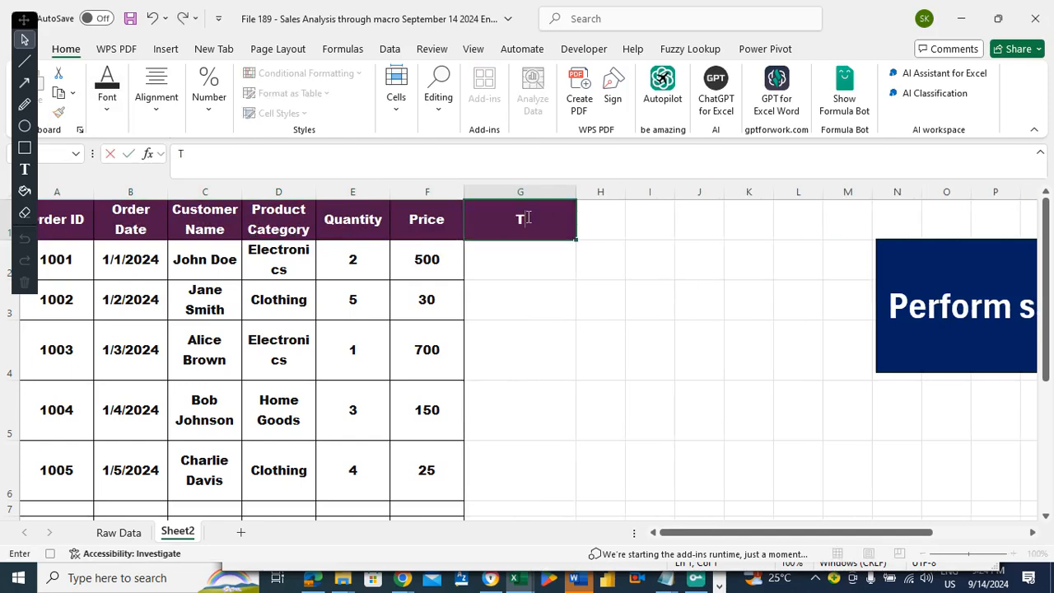
type("otal sales")
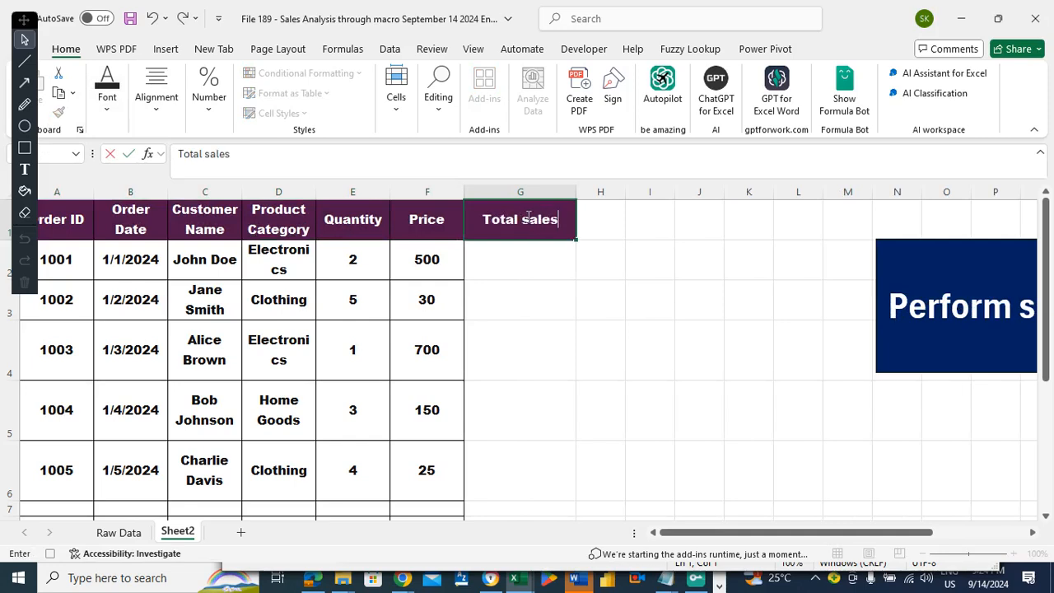
type(" (")
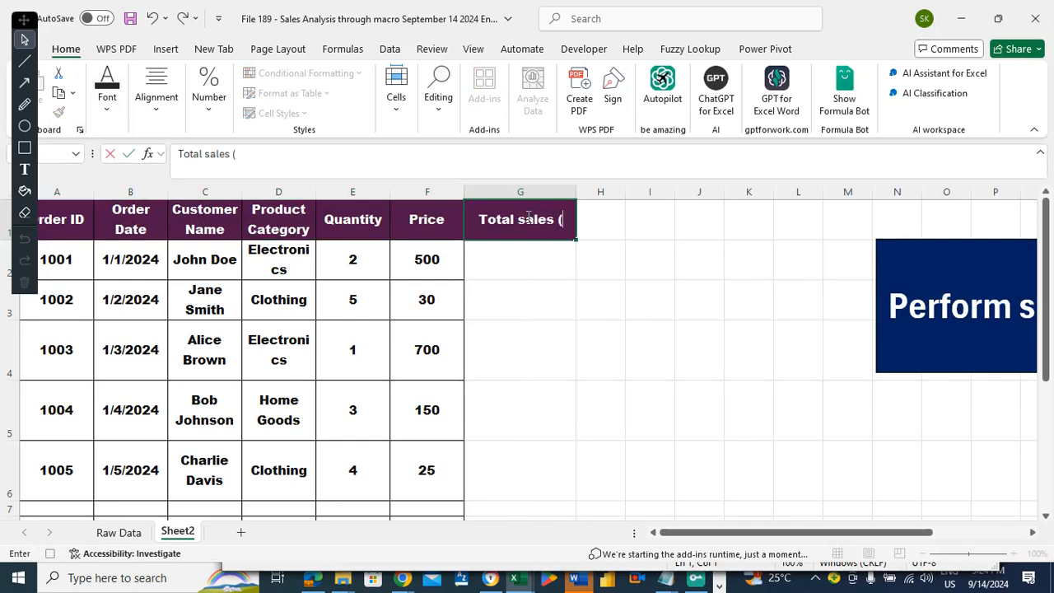
type("in doll")
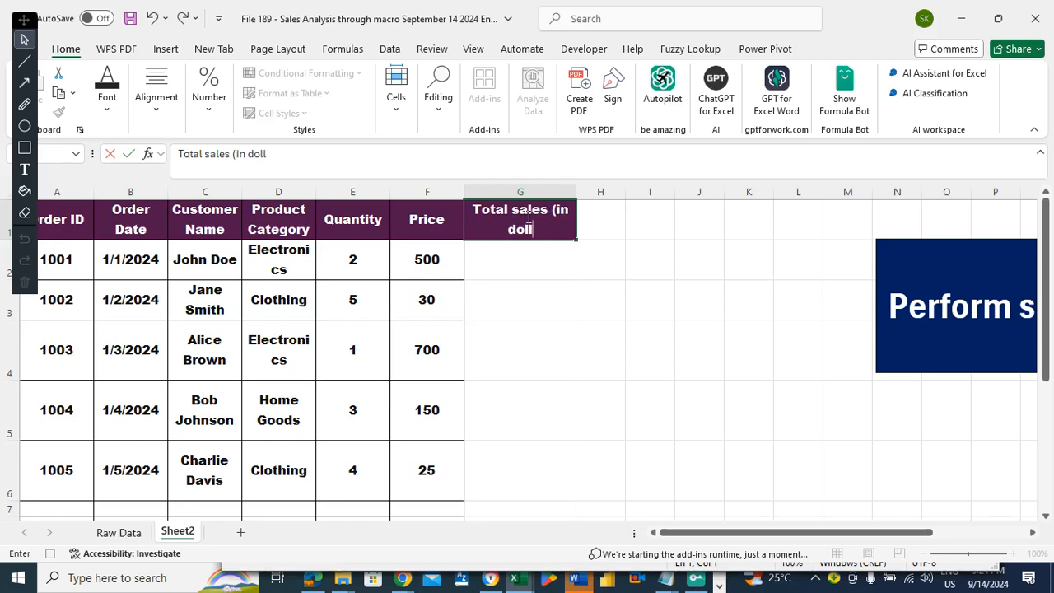
type("ars)")
key("Return")
left_click(539, 210)
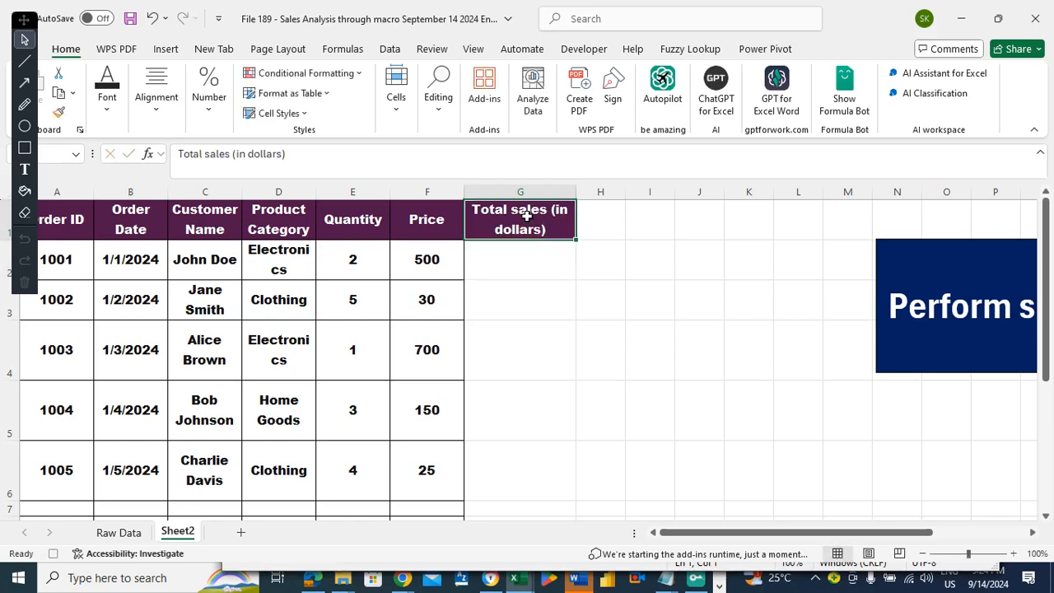
left_click_drag(576, 193, 610, 196)
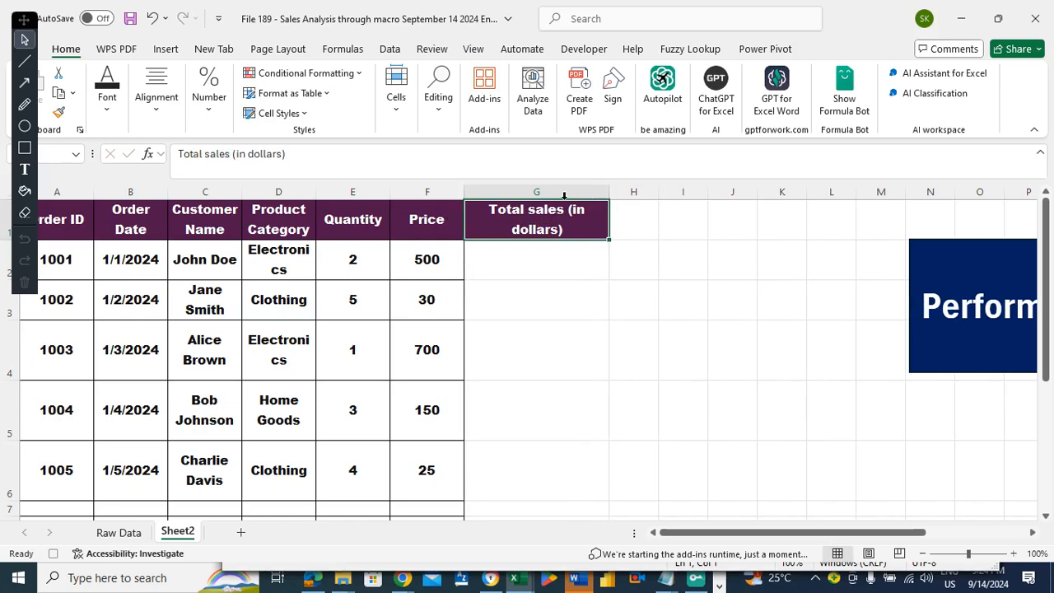
left_click_drag(608, 196, 631, 197)
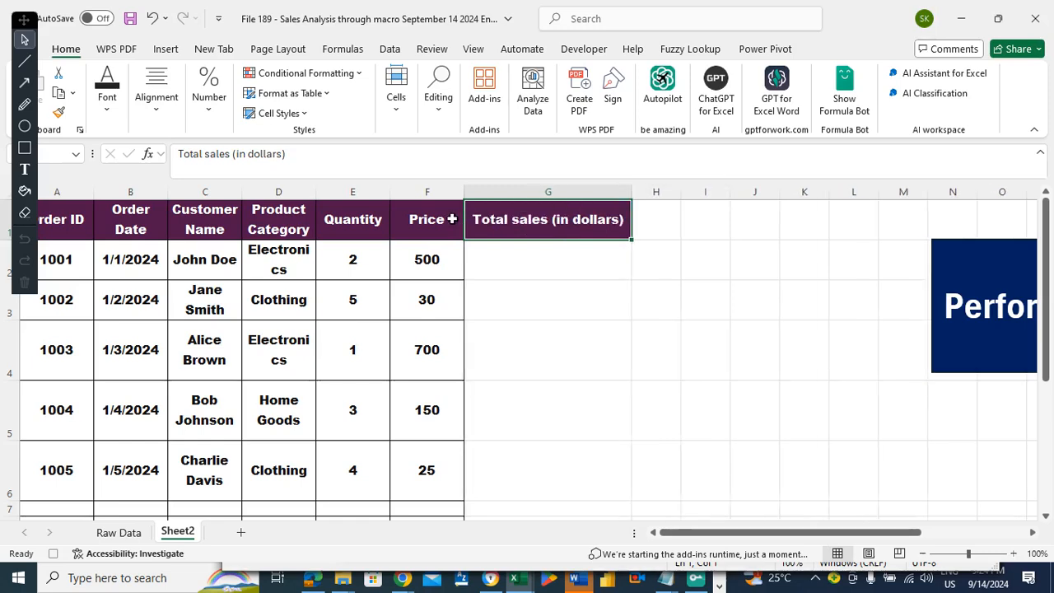
Return to the Order ID header in cell A1 and save the workbook
key("Left")
key("Left")
key("Home")
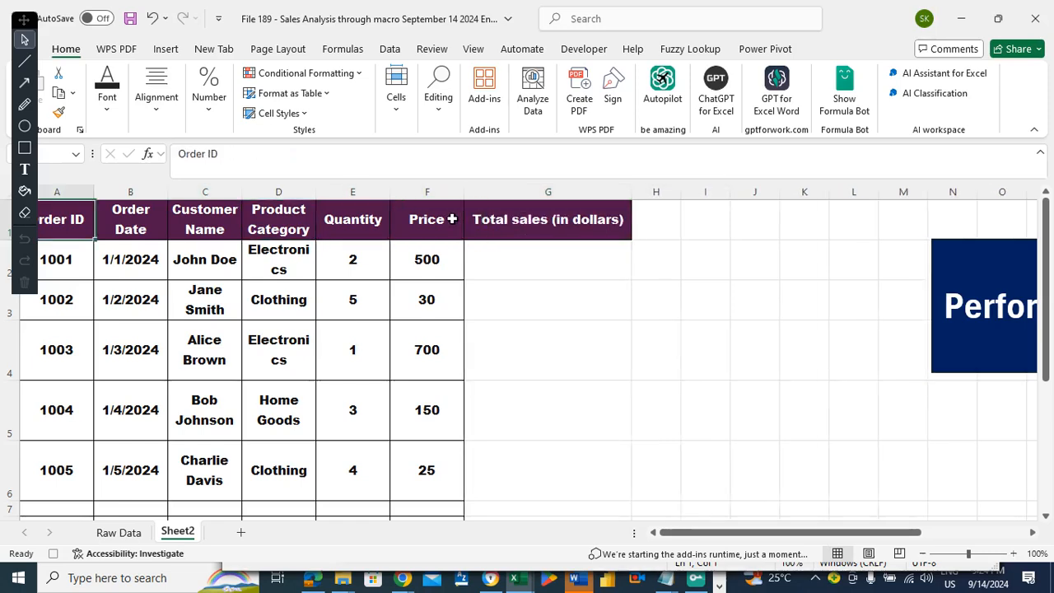
key("ctrl+s")
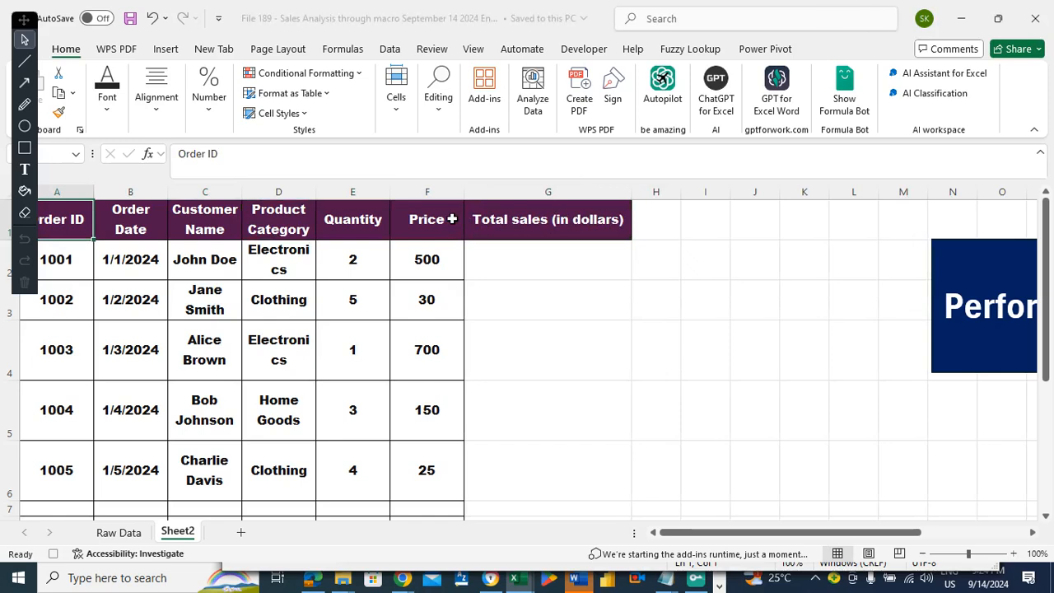
Fill the order data cells A2:F6 with a light pink theme color
left_click_drag(66, 256, 430, 451)
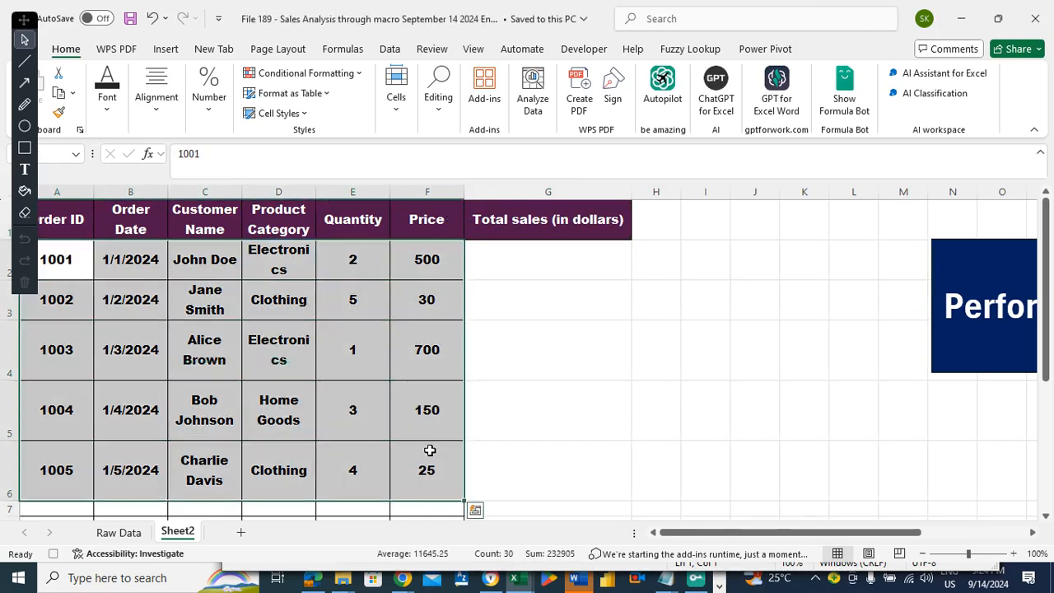
left_click(106, 93)
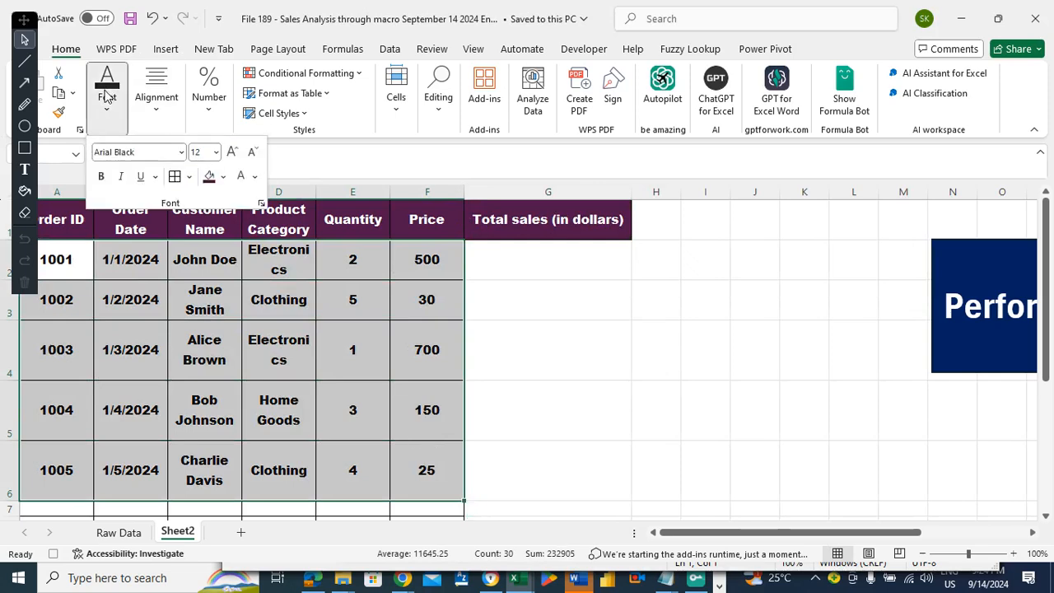
left_click(224, 176)
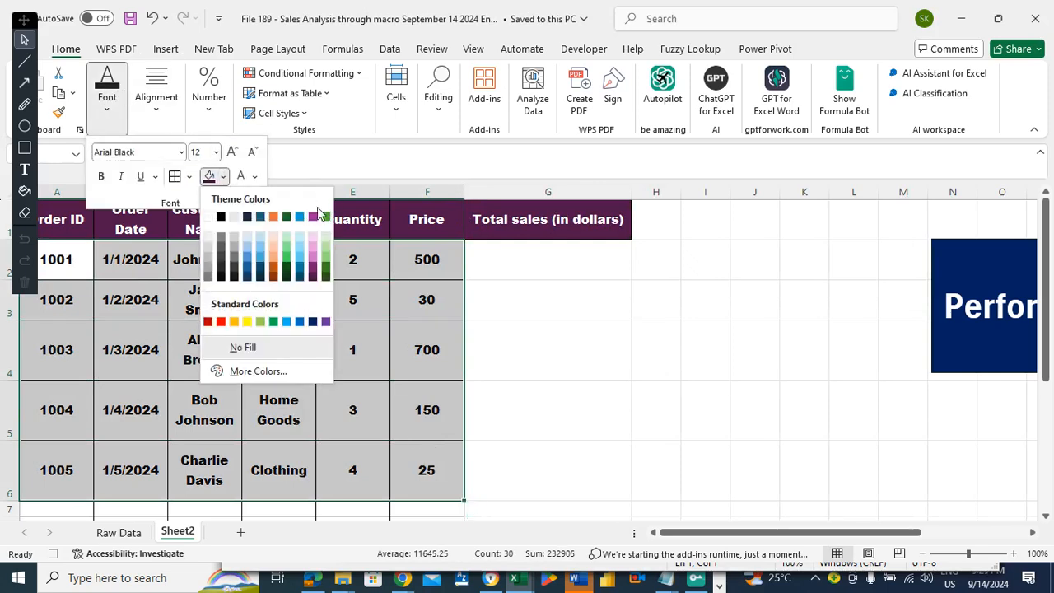
left_click(313, 262)
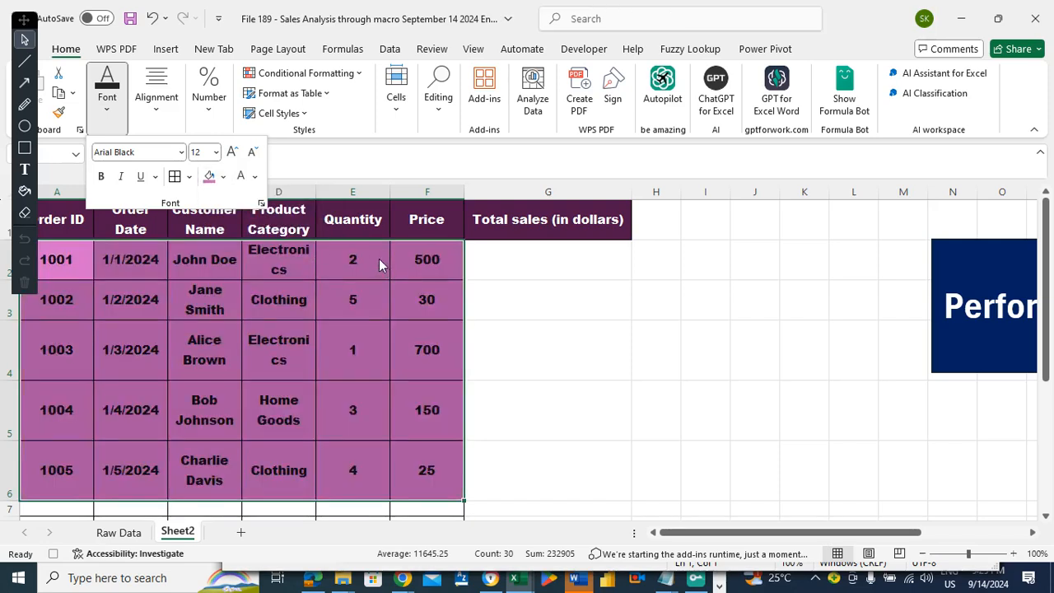
left_click(349, 260)
key("Left")
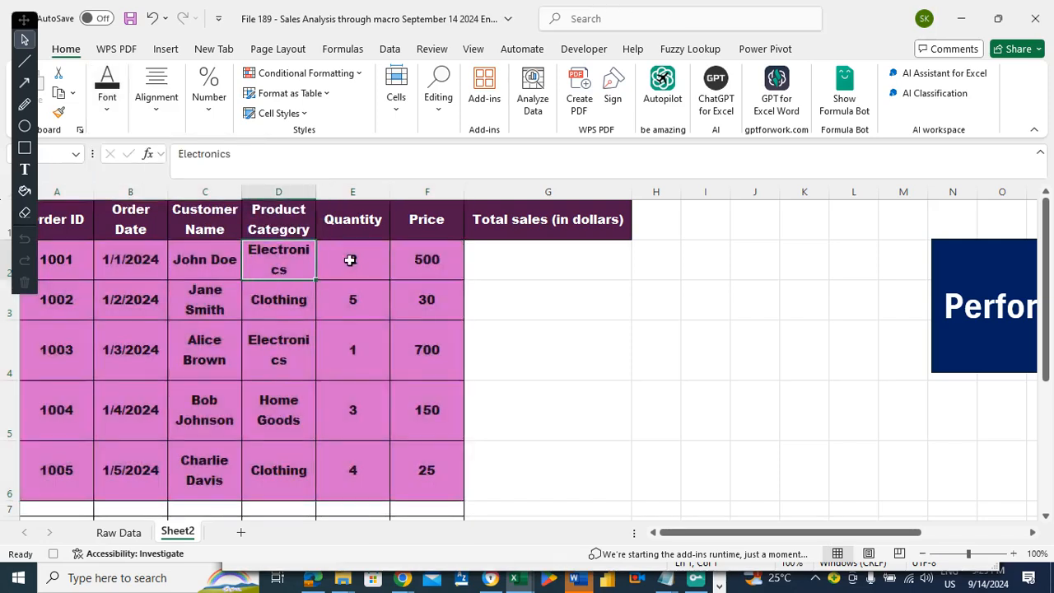
key("Left")
key("Left")
key("Left")
key("Right")
key("Right")
key("Right")
key("Right")
key("Right")
key("Right")
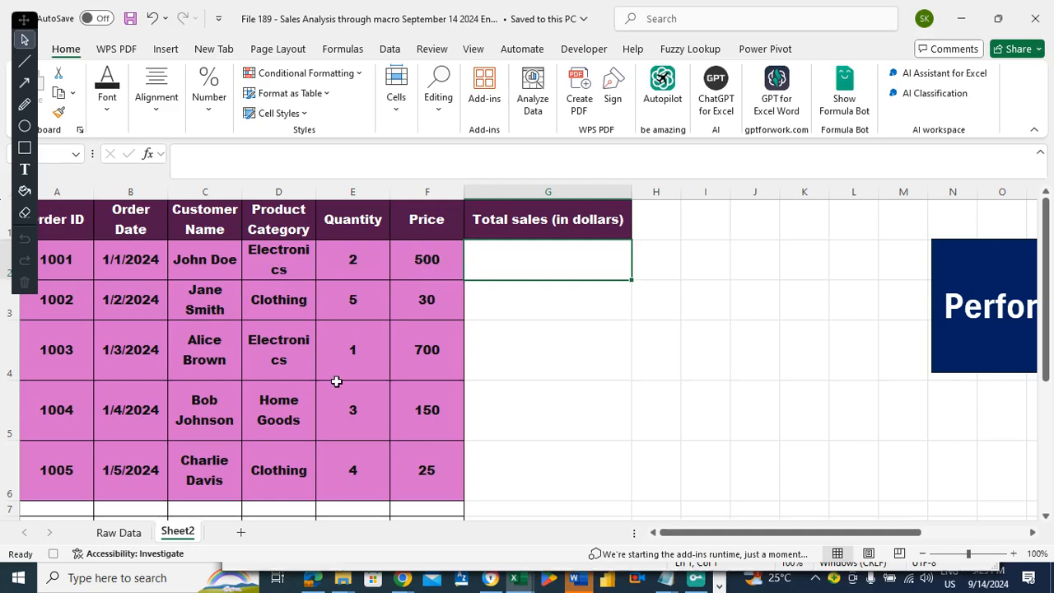
Merge and center cells A7:D7 below the order rows and enter the label "TOTAL" in the merged cell
left_click(57, 504)
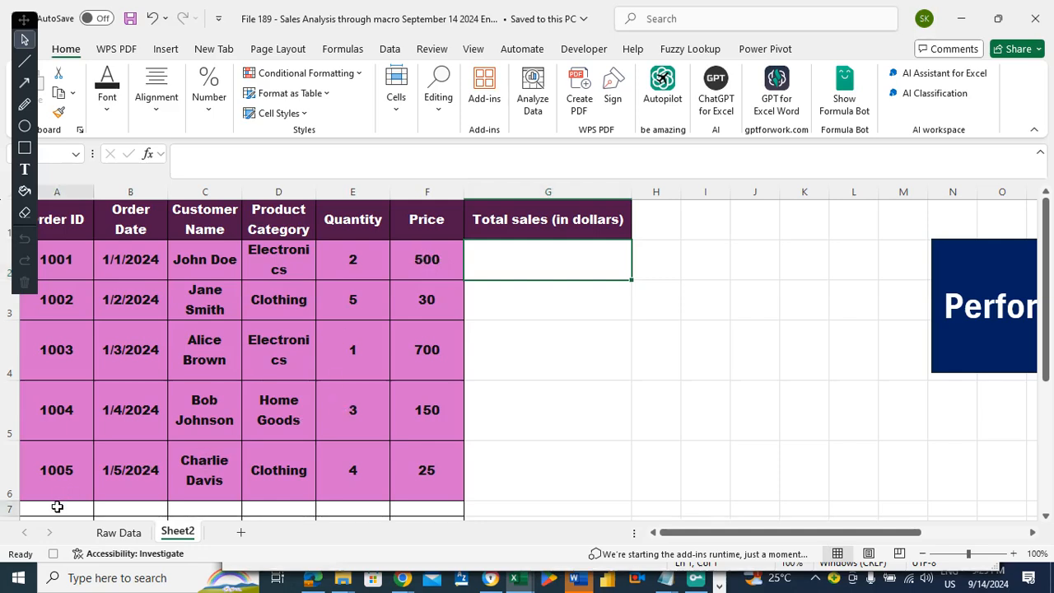
left_click_drag(84, 505, 255, 516)
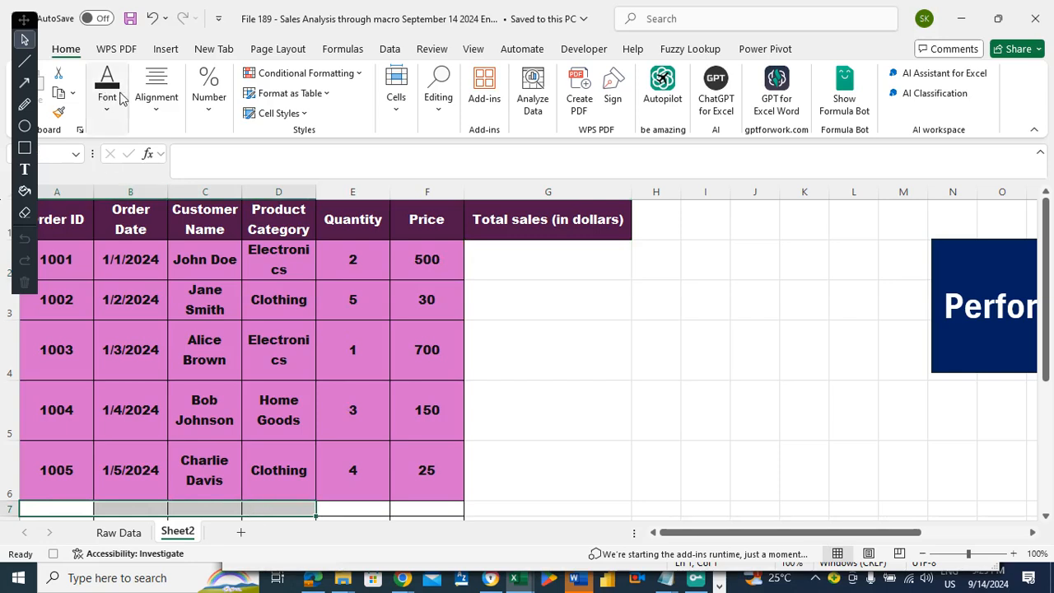
left_click(169, 103)
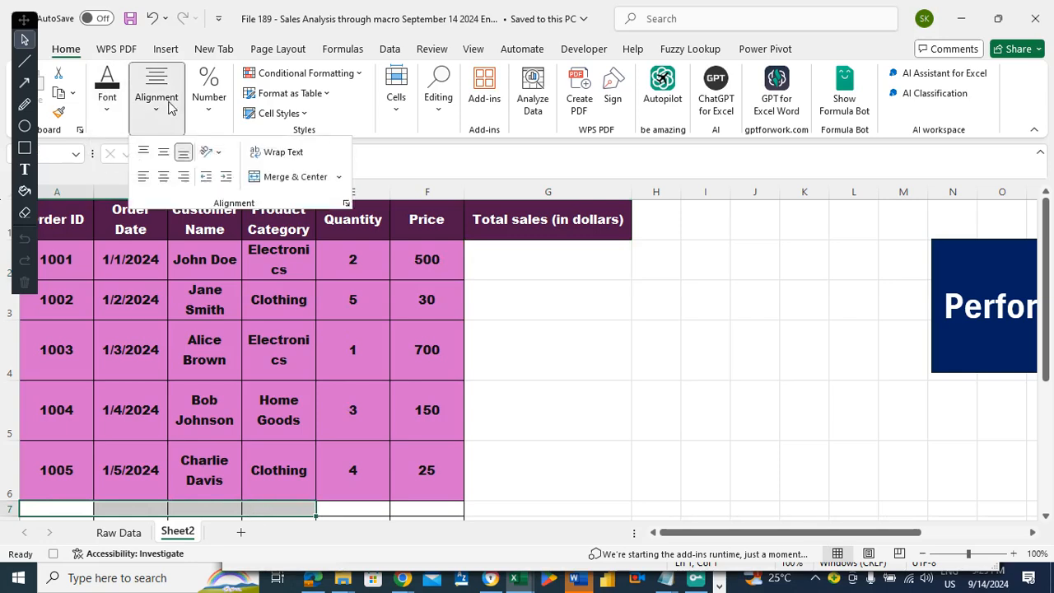
left_click(280, 176)
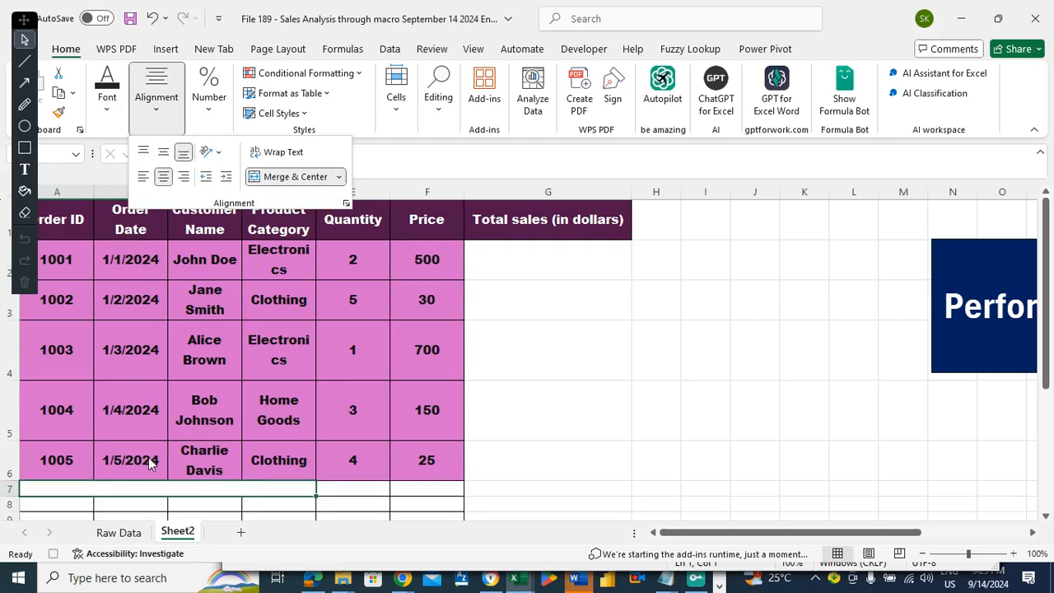
left_click(118, 486)
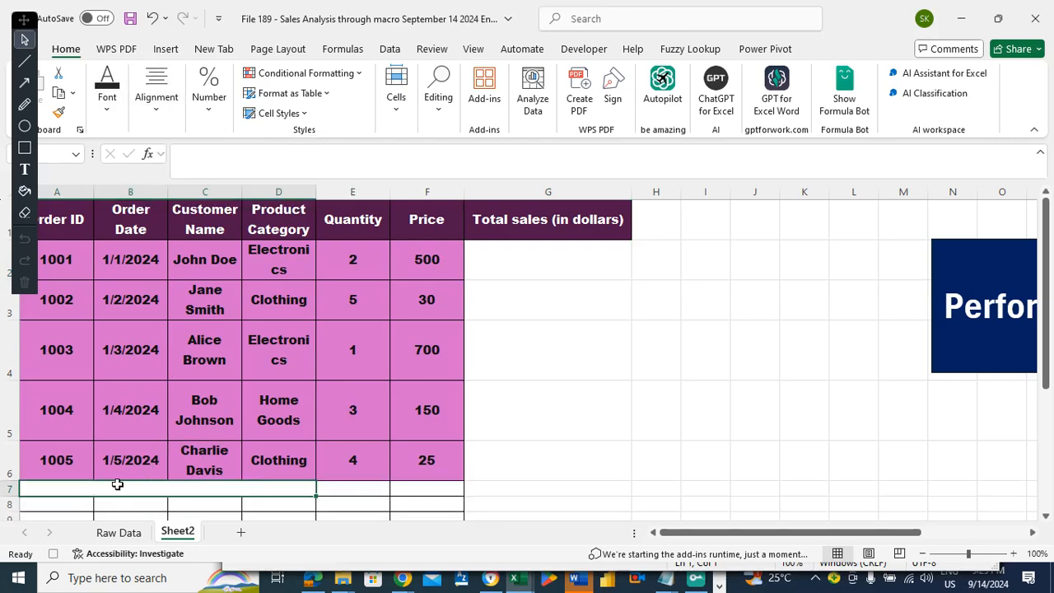
type("T")
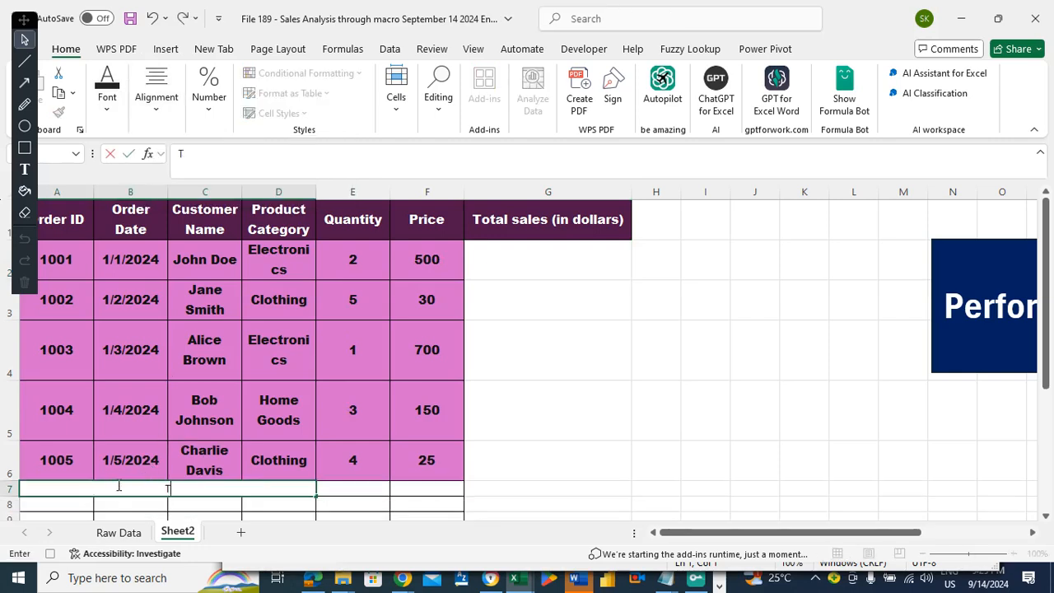
type("OTAL")
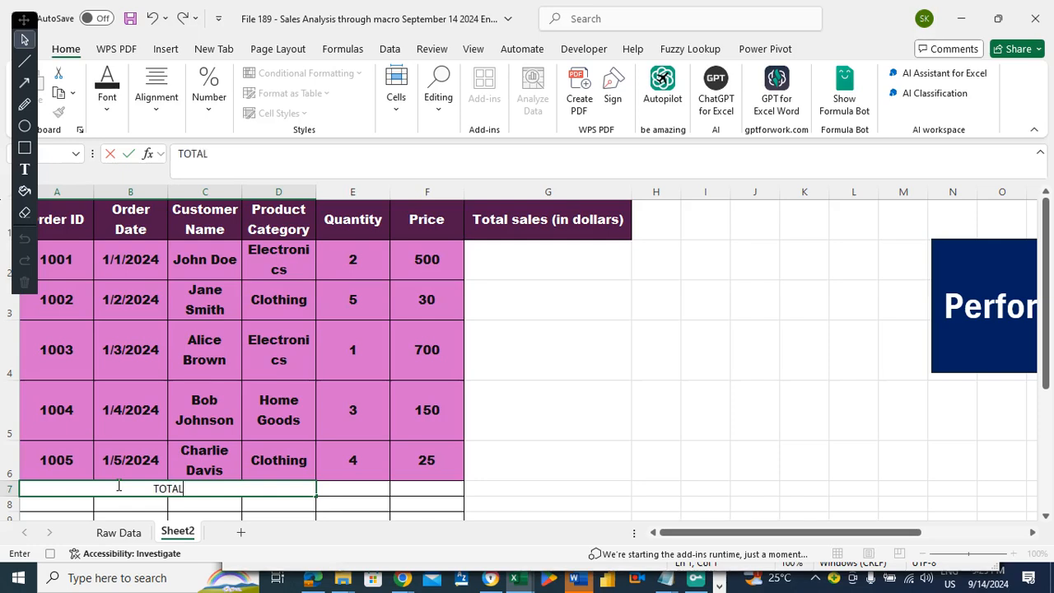
key("ctrl+Return")
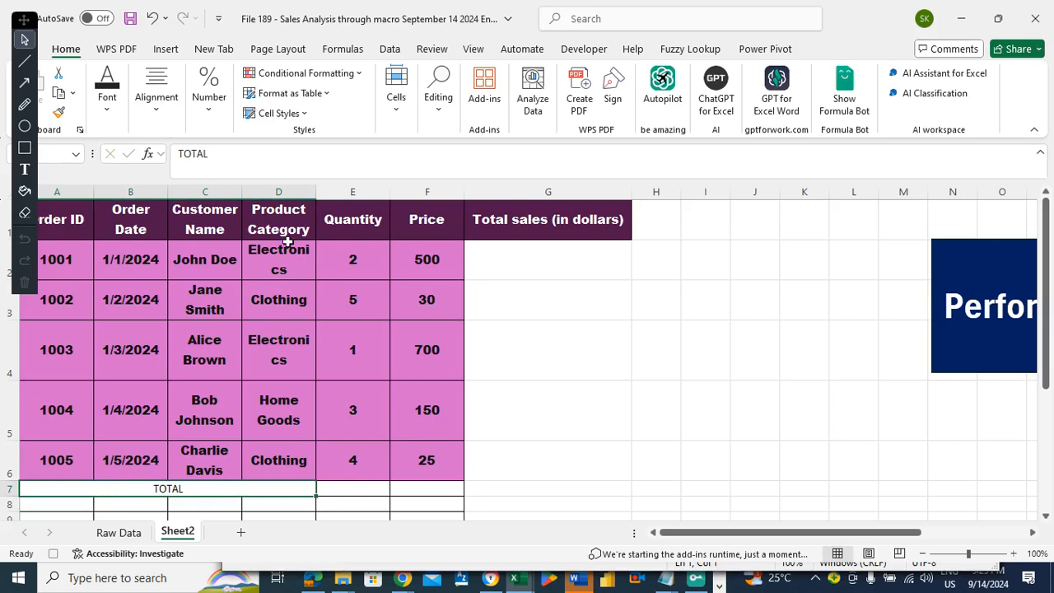
Fill the merged TOTAL cell with the same light pink as the order rows
left_click(107, 117)
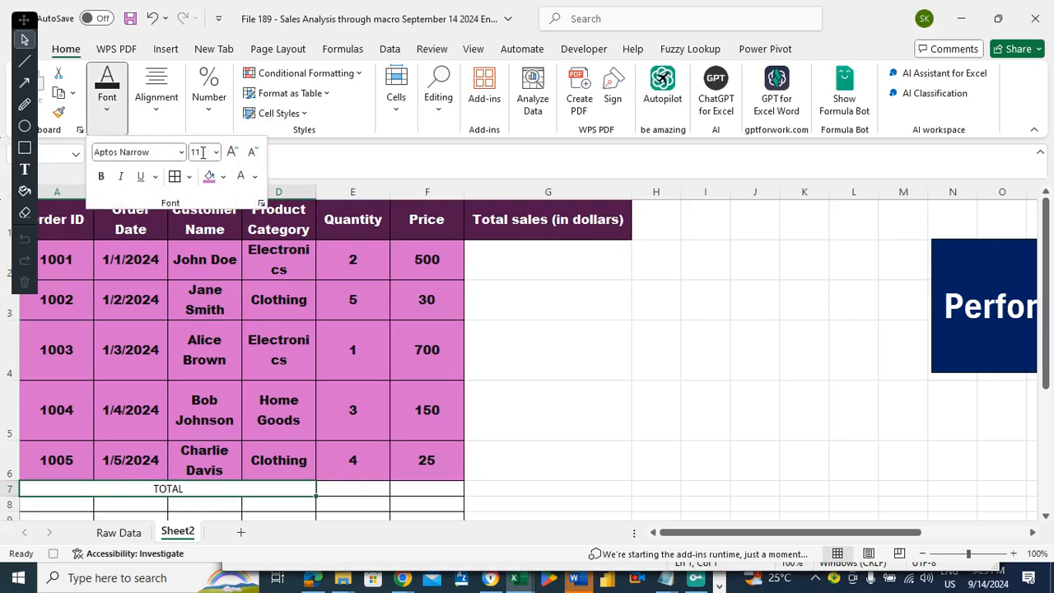
left_click(212, 177)
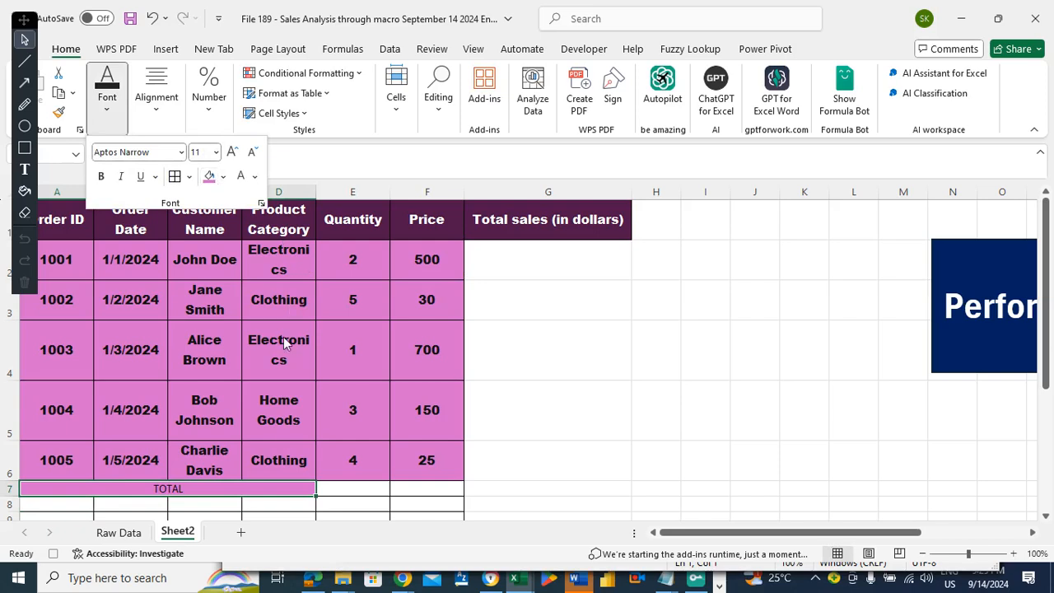
left_click(288, 463)
left_click(288, 460)
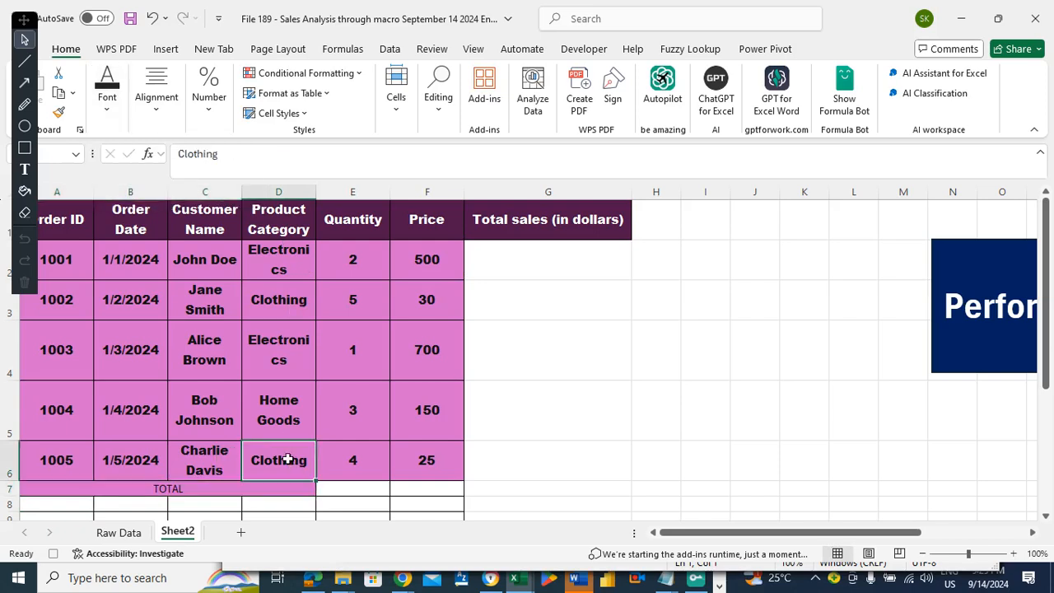
left_click(110, 96)
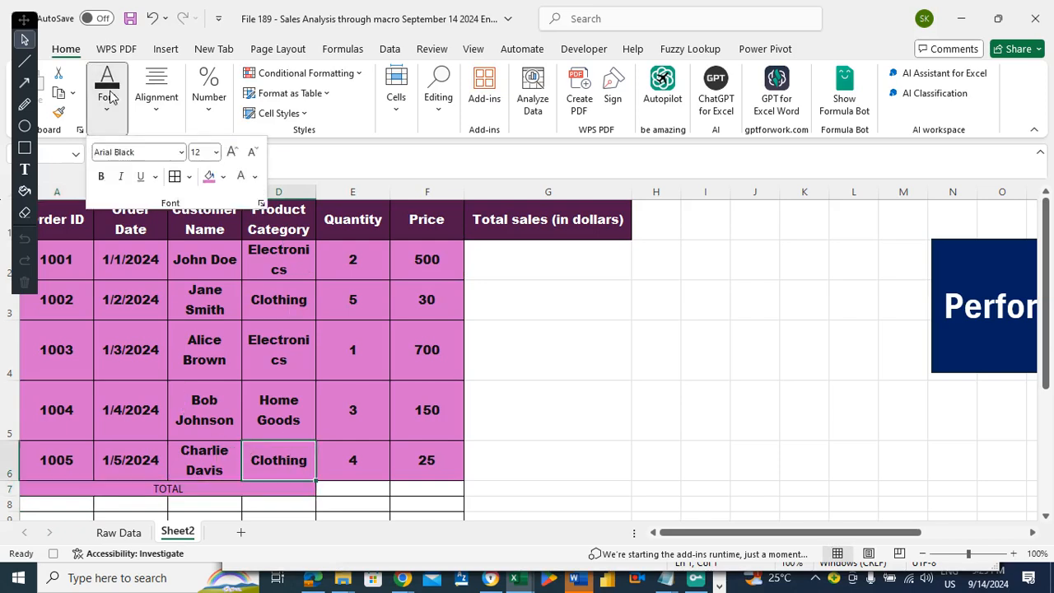
left_click(163, 493)
left_click(163, 493)
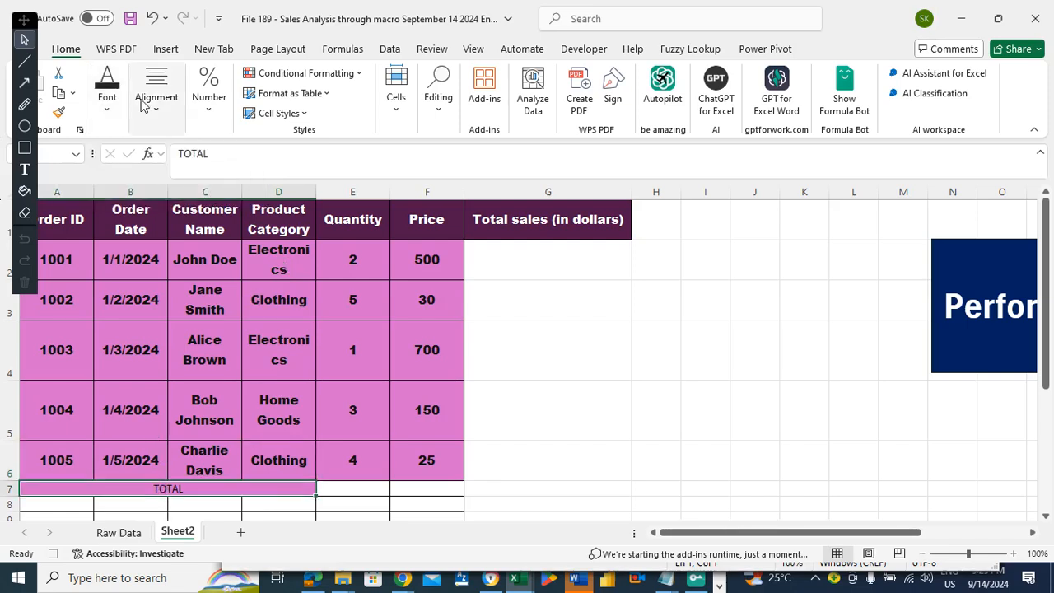
left_click(116, 115)
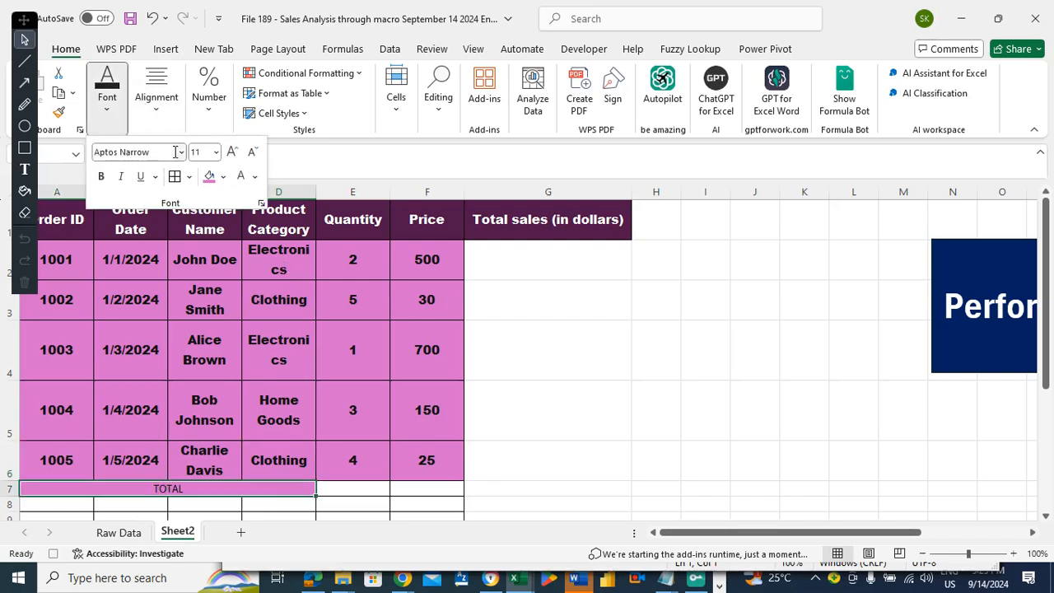
left_click(182, 154)
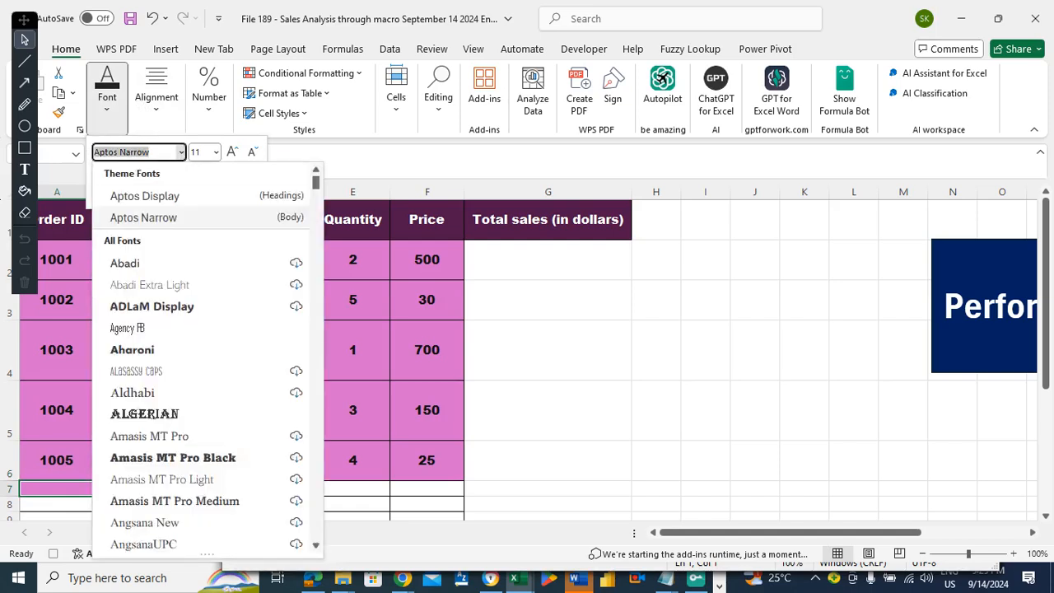
type("Ari")
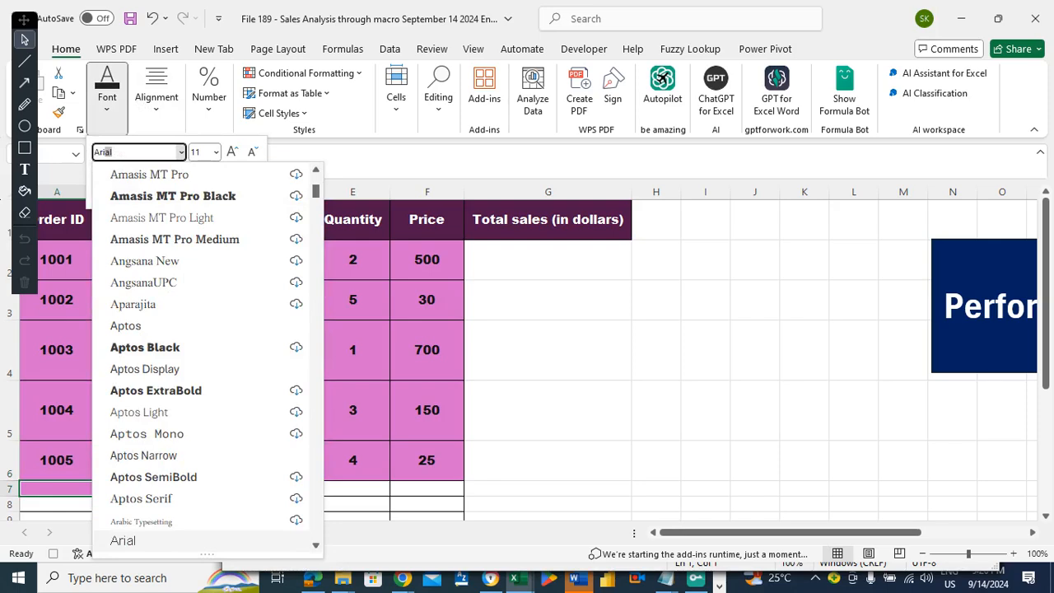
key("BackSpace")
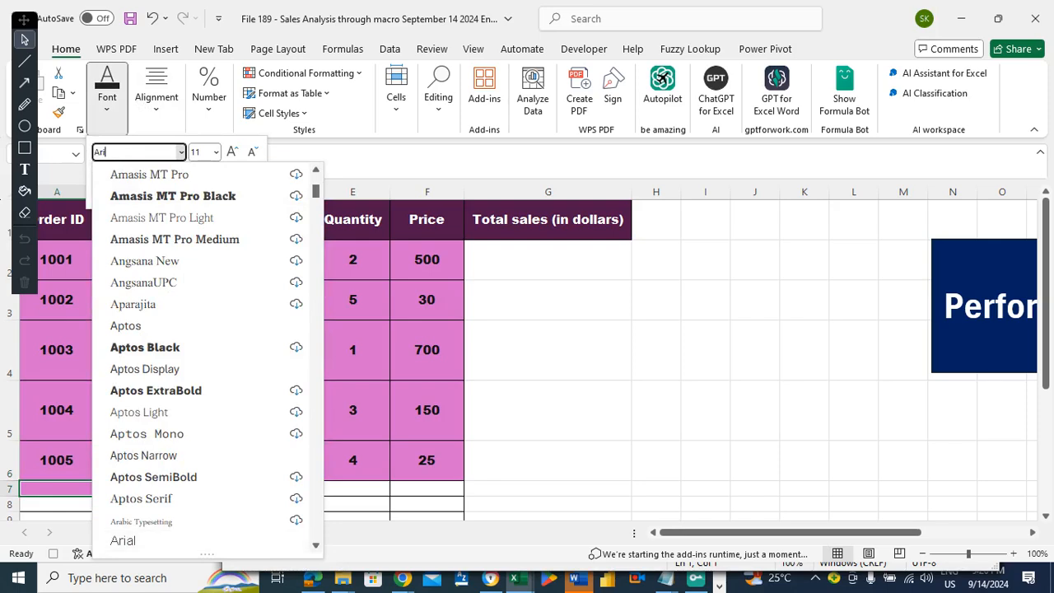
type("al")
type(" Black")
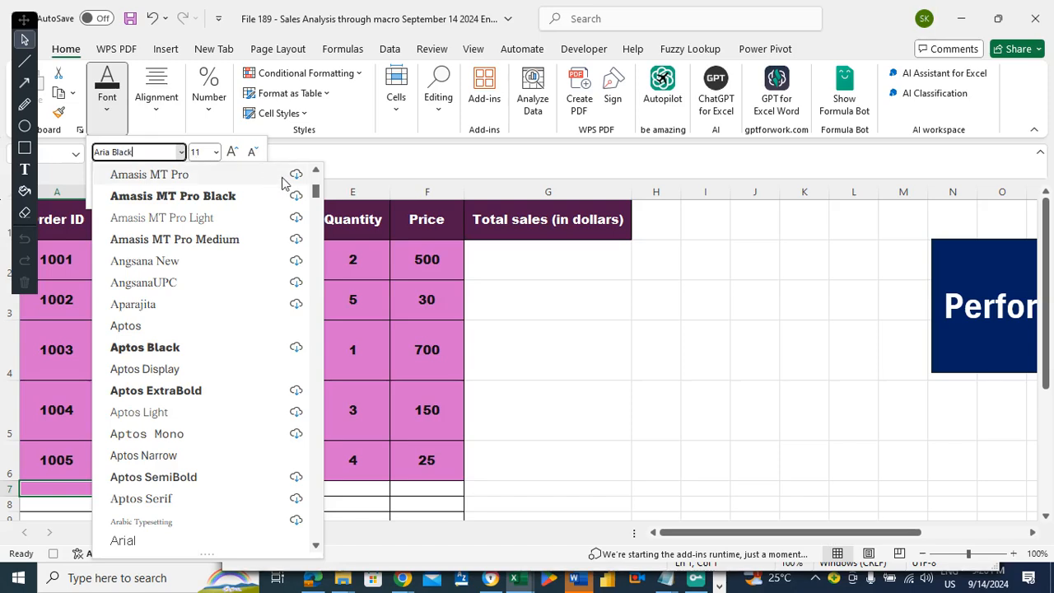
key("BackSpace")
key("BackSpace")
key("BackSpace")
key("BackSpace")
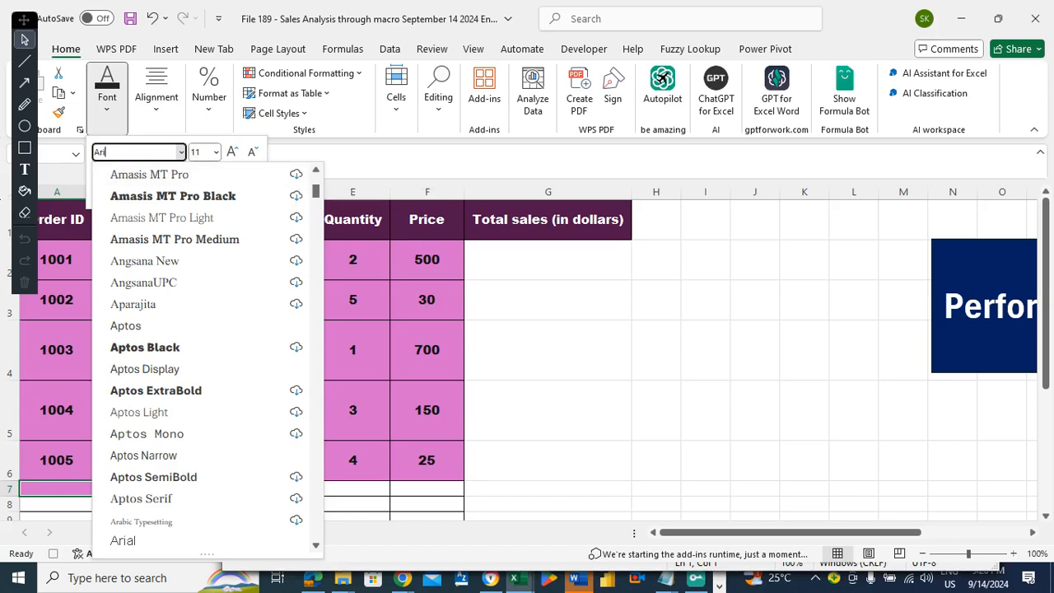
type("i")
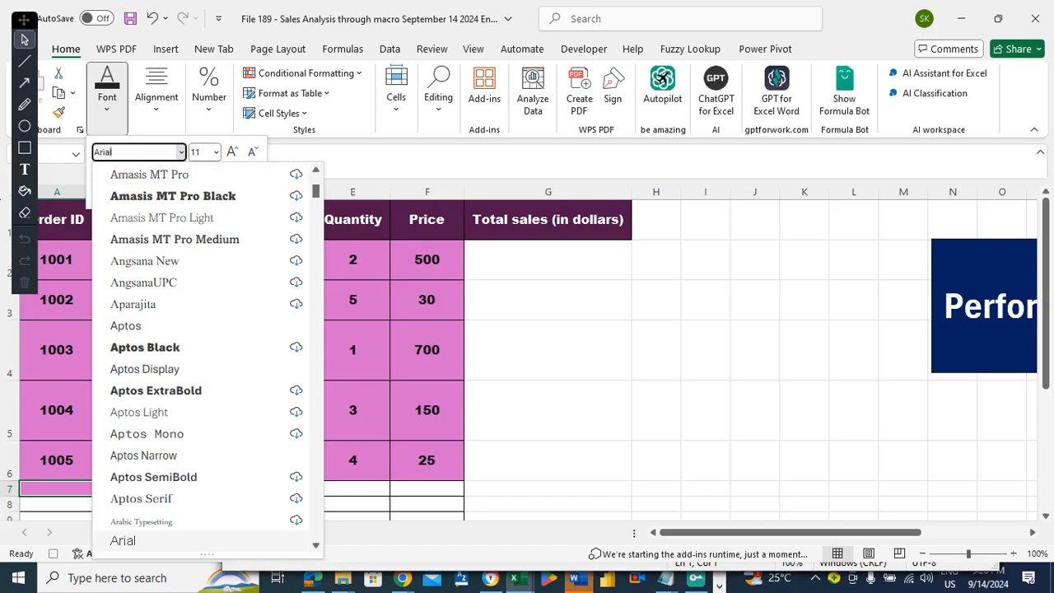
key("BackSpace")
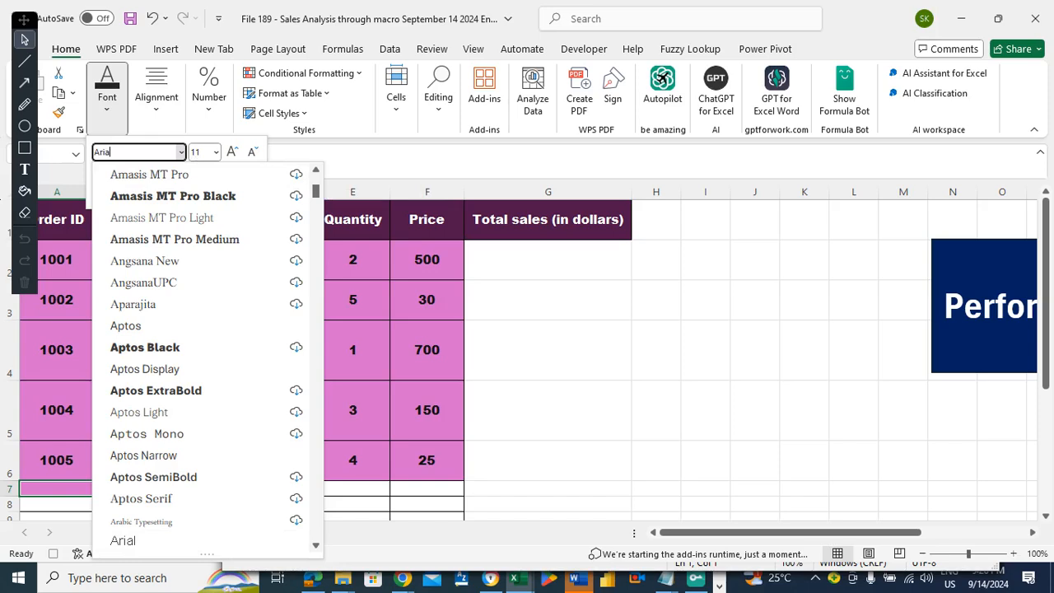
key("Escape")
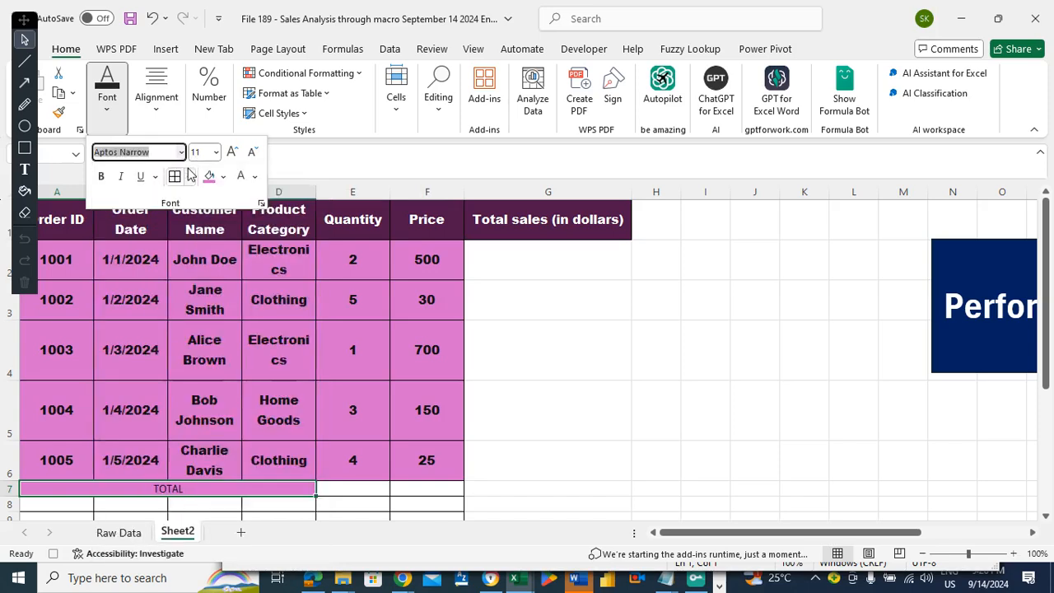
Copy the formatting of the Clothing cell D6 onto the TOTAL cell in row 7 with Format Painter
left_click(285, 463)
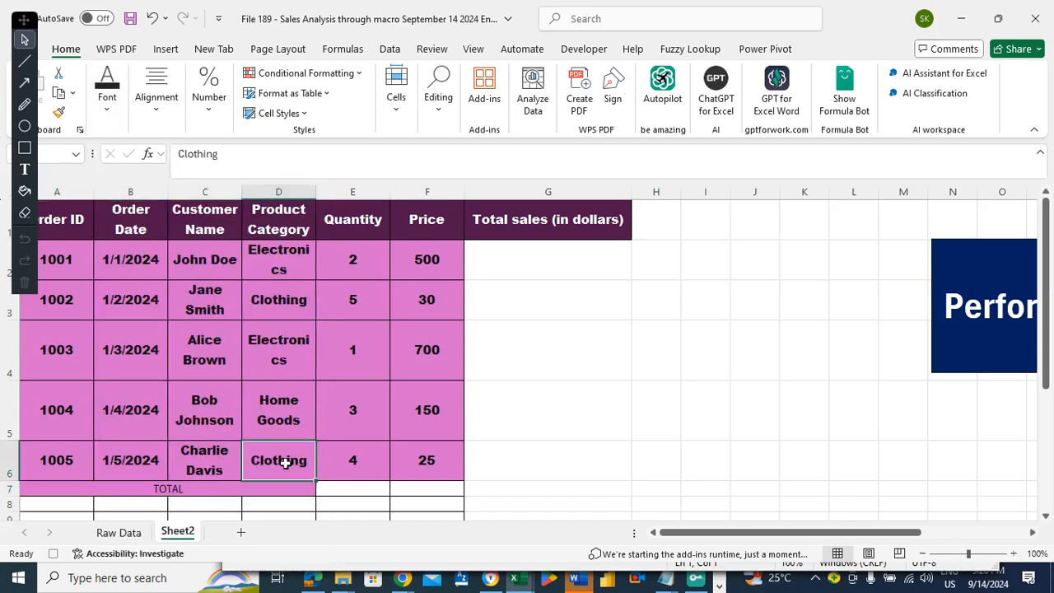
left_click(60, 114)
left_click(160, 490)
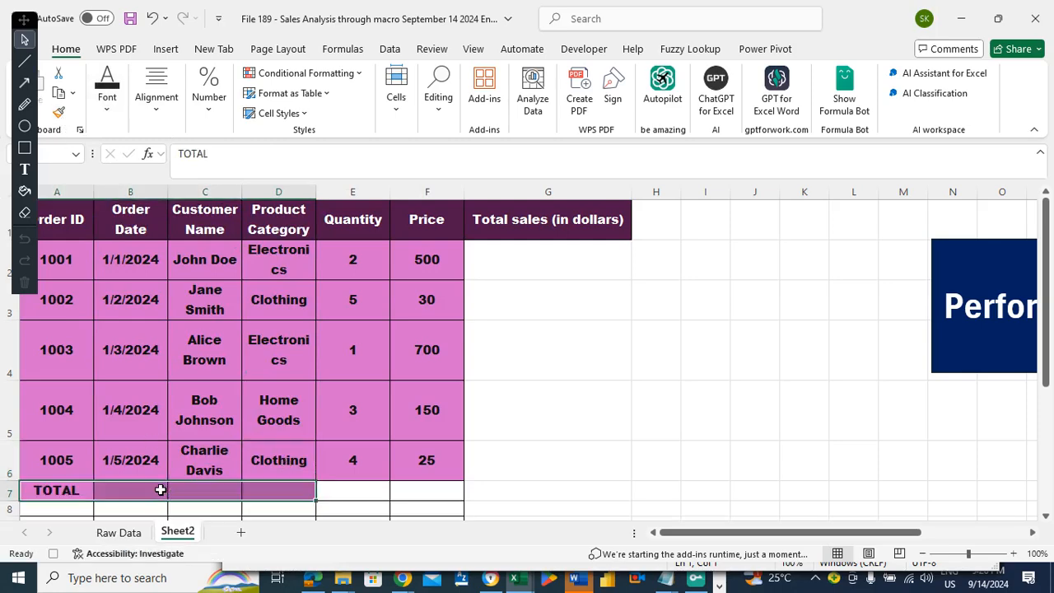
Merge and center the TOTAL label across A7:D7 again and select cell E7 under the Quantity column
key("Left")
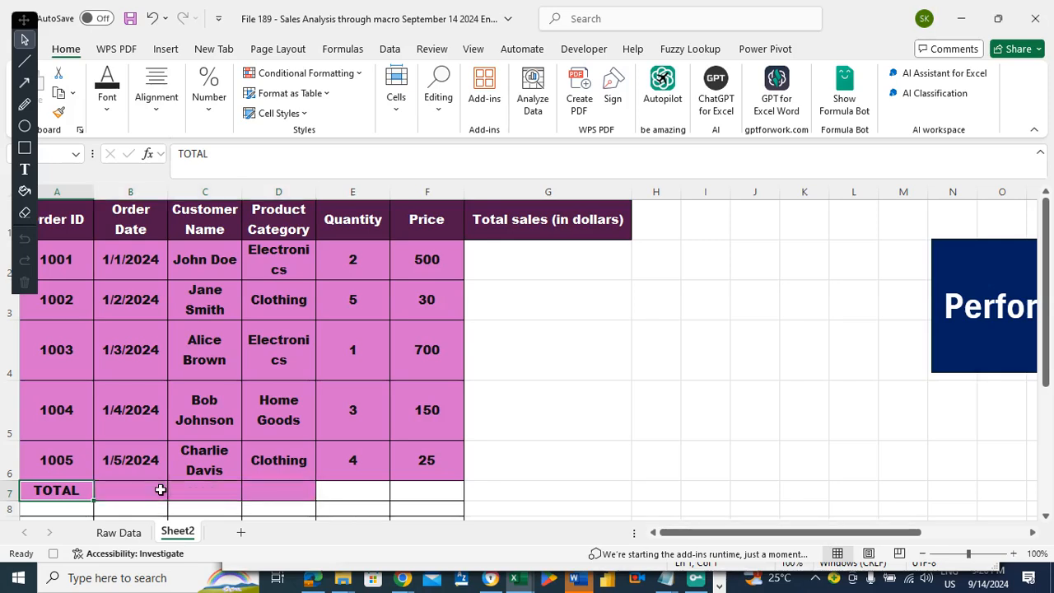
key("shift+space")
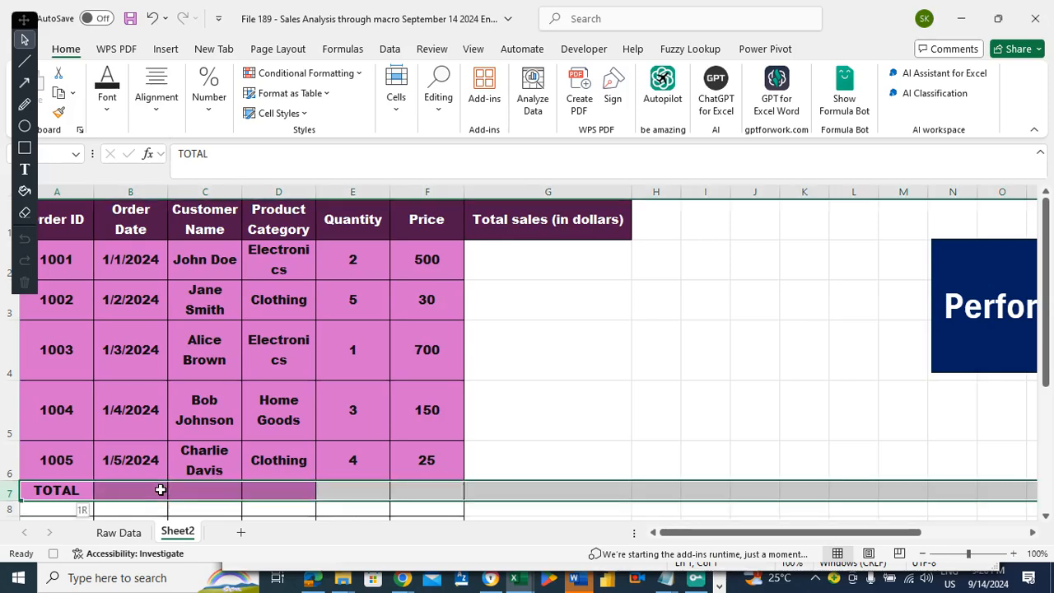
left_click_drag(52, 491, 253, 495)
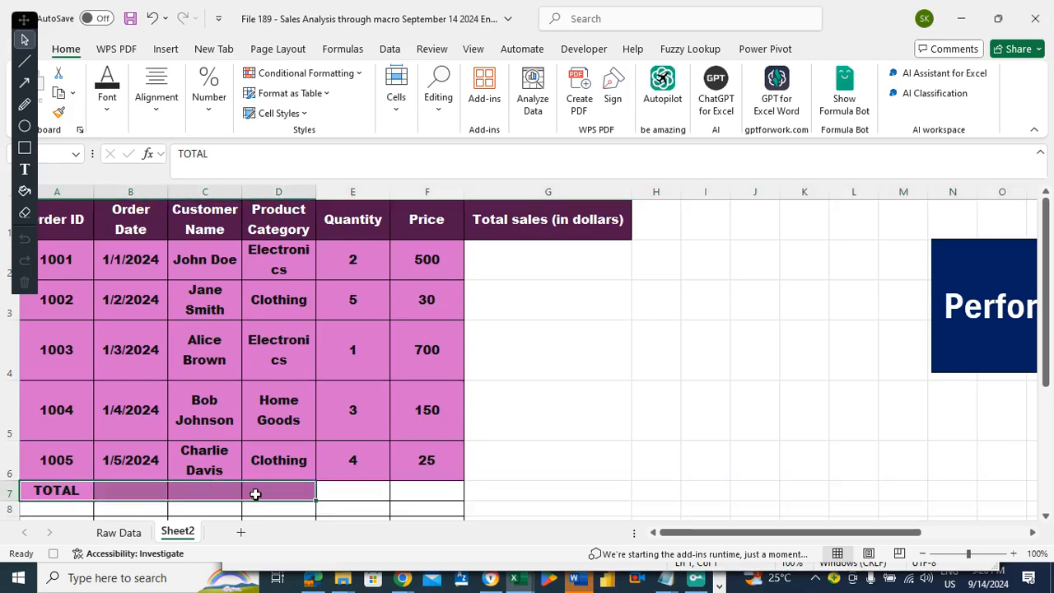
left_click(151, 105)
left_click(278, 176)
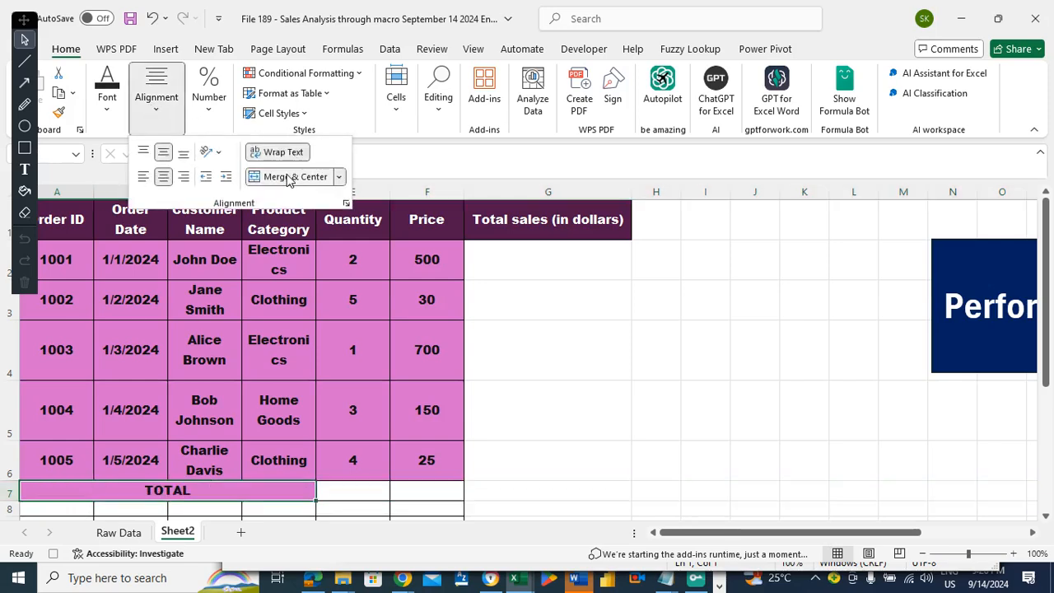
left_click(347, 492)
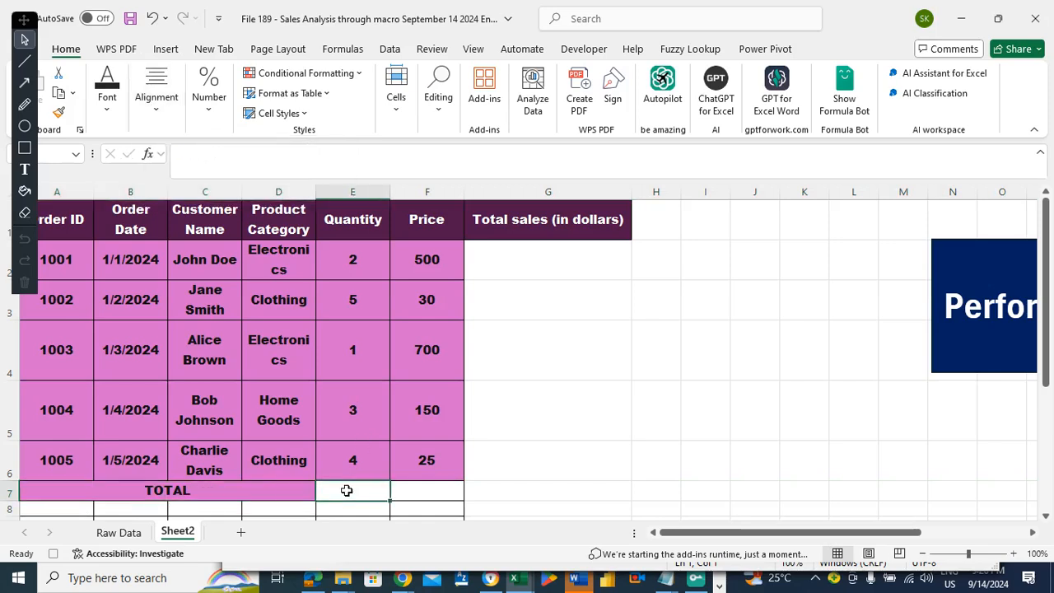
Copy the formatting of cells E6:F6 onto E7:F7 in the TOTAL row with Format Painter
left_click_drag(344, 464, 396, 459)
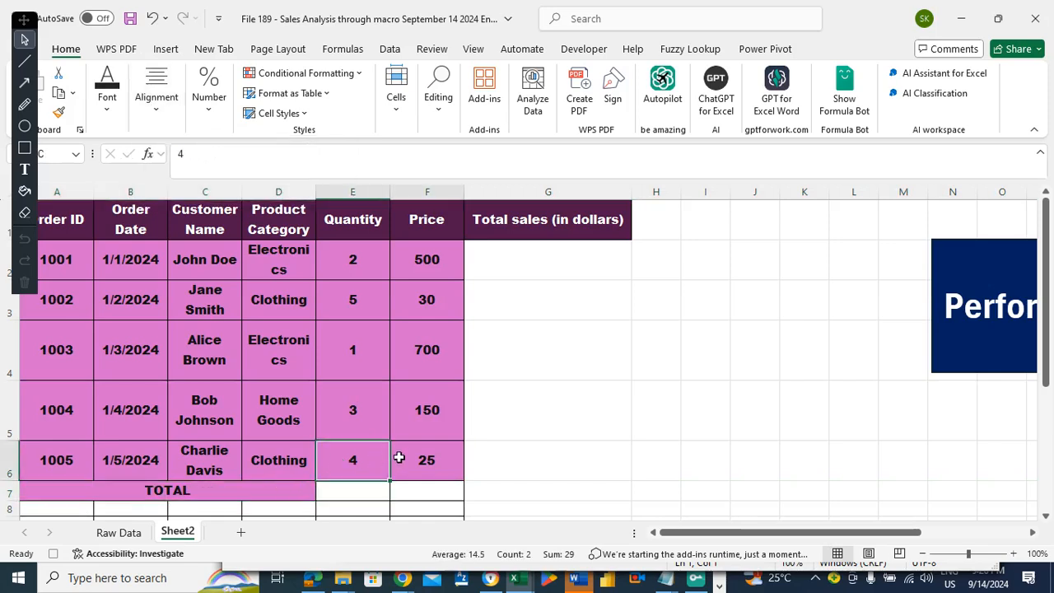
left_click(59, 113)
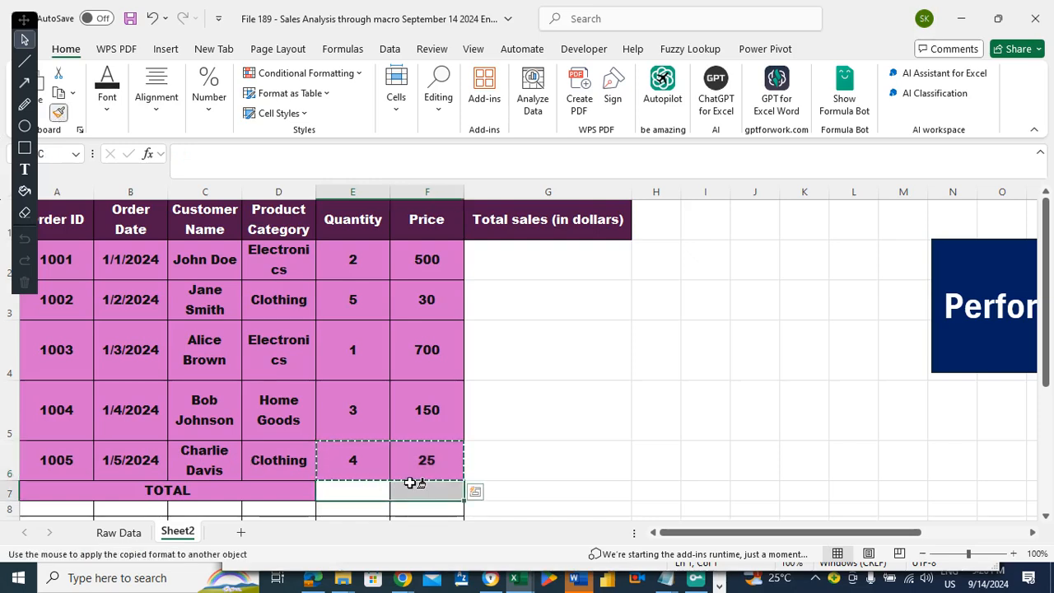
left_click(364, 487)
left_click(360, 490)
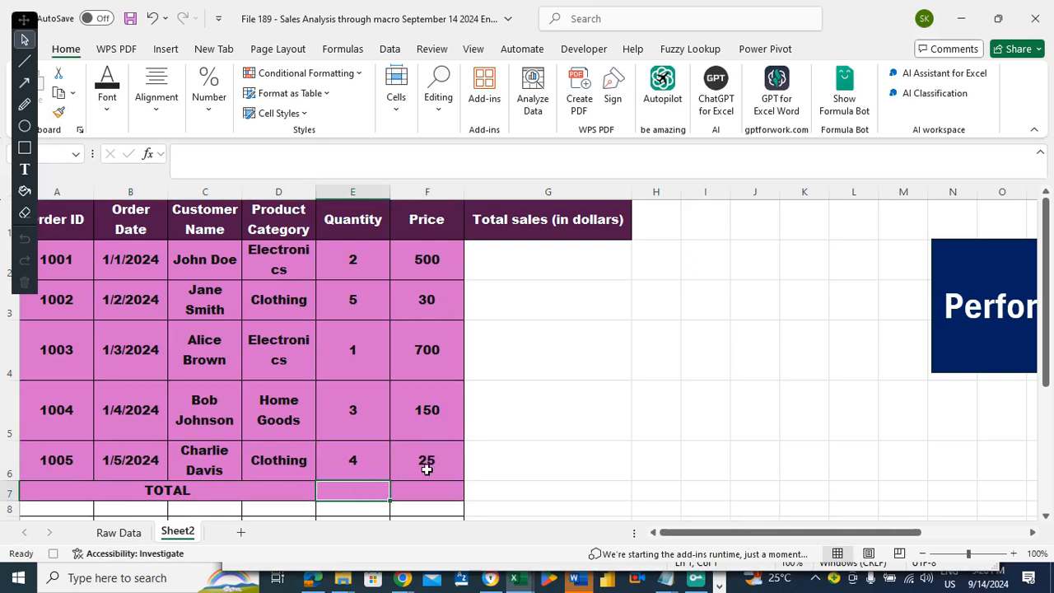
Copy the formatting of Price cell F2 onto the Total sales cells G2:G7 with Format Painter
left_click(437, 257)
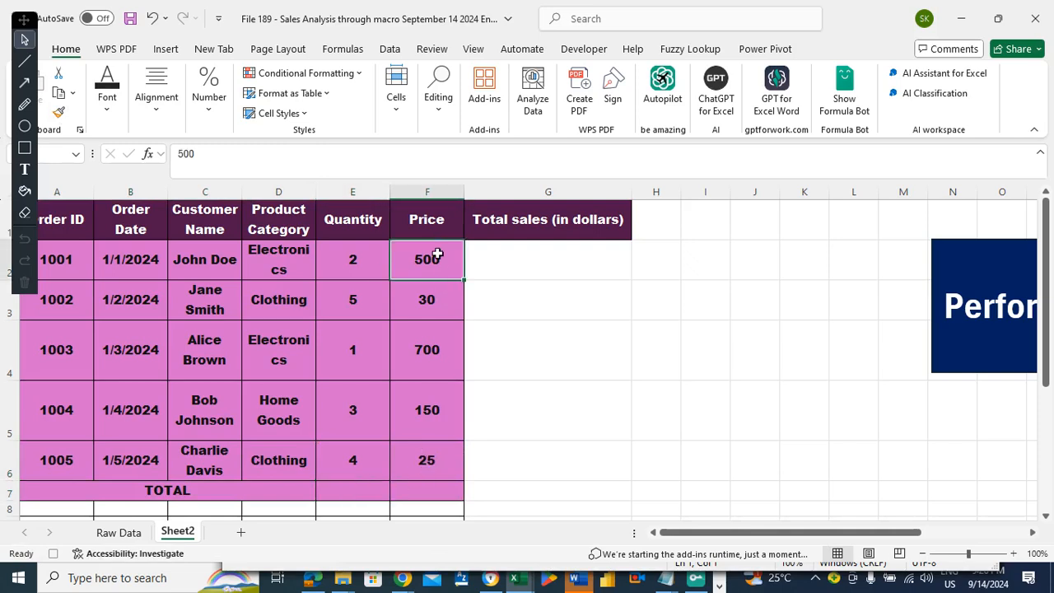
left_click(58, 112)
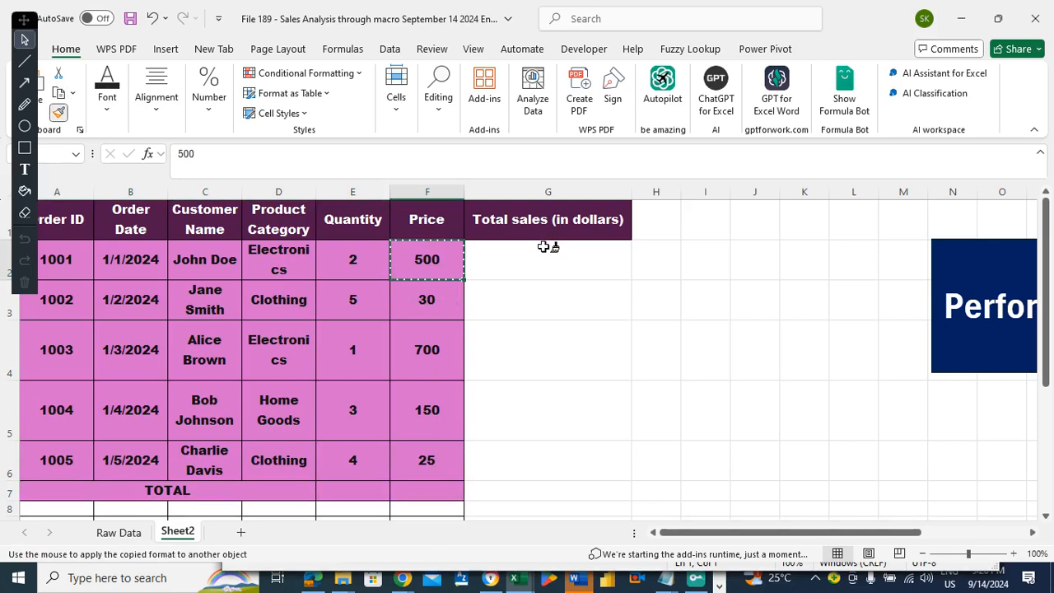
mouse_move(546, 247)
left_mouse_down()
mouse_move(569, 405)
mouse_move(565, 483)
left_mouse_up()
left_click(409, 278)
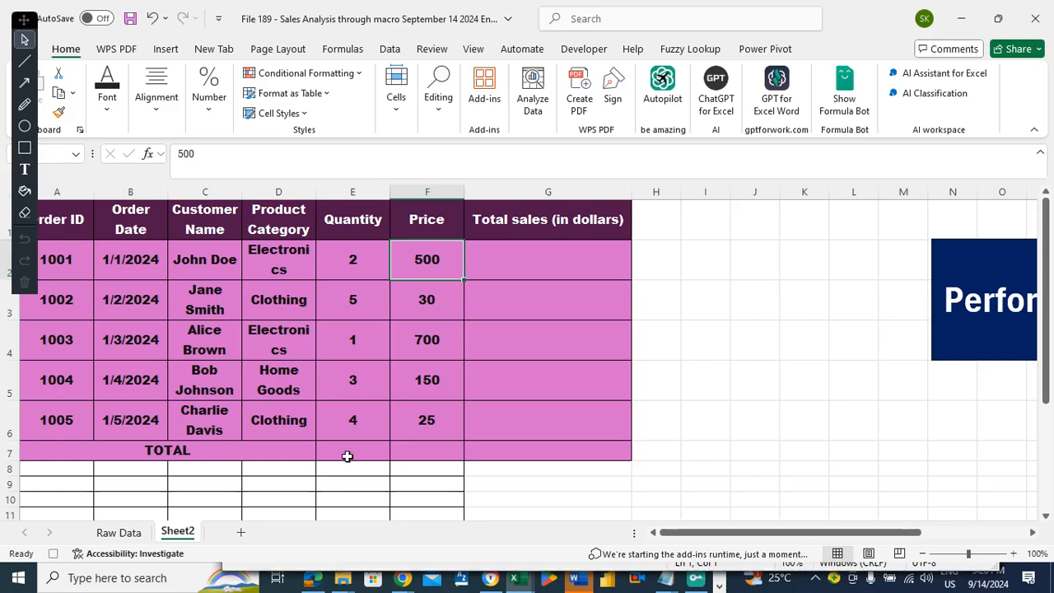
Enter the formula =SUM(E2:E6) in cell E7 to total the Quantity column
left_click(347, 455)
key("Left")
key("Right")
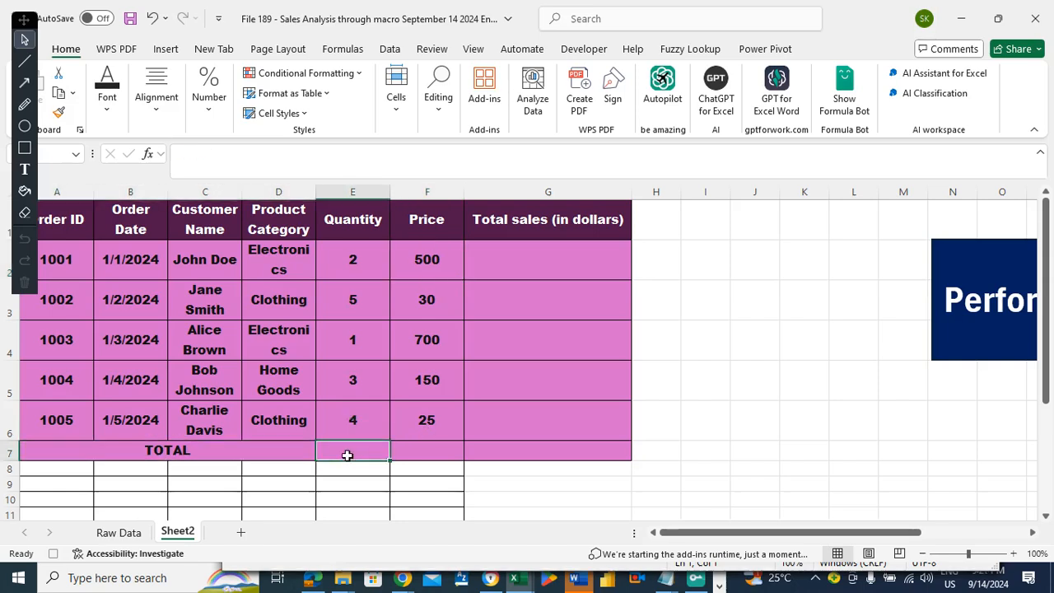
type("=")
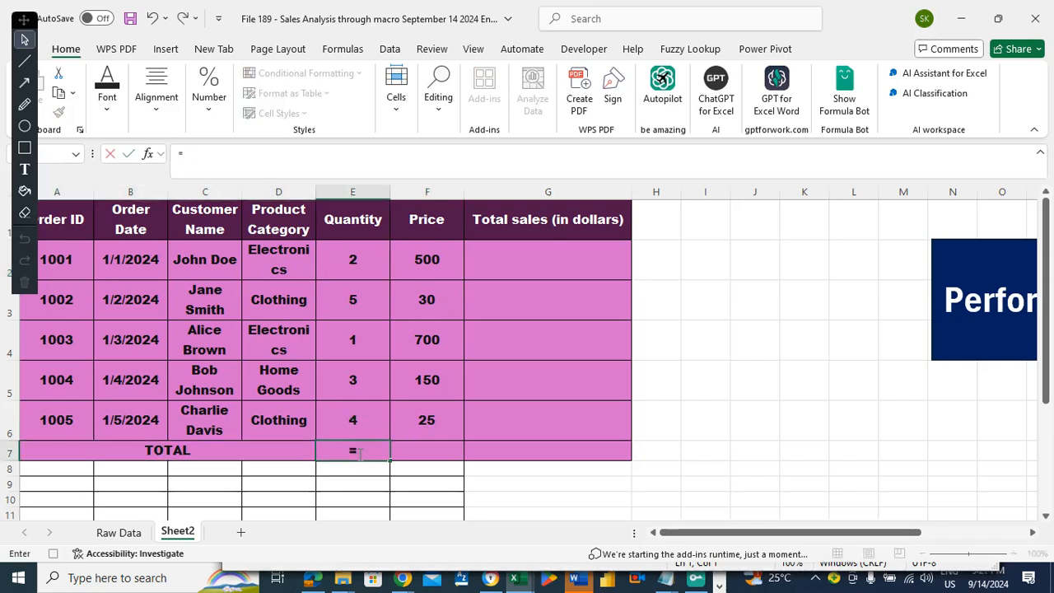
type("sum(")
key("Up")
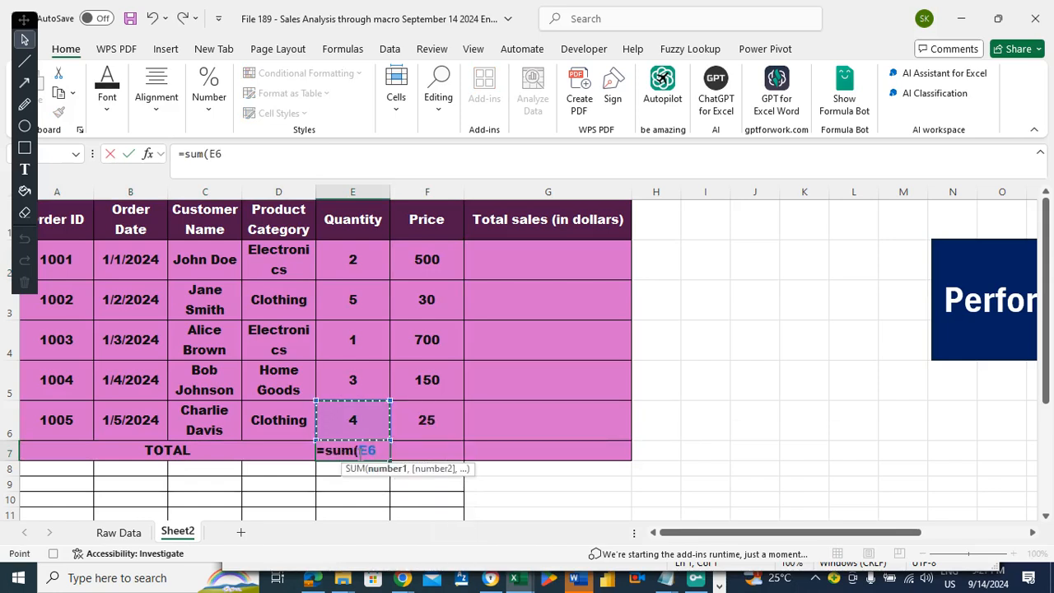
left_click_drag(348, 419, 363, 261)
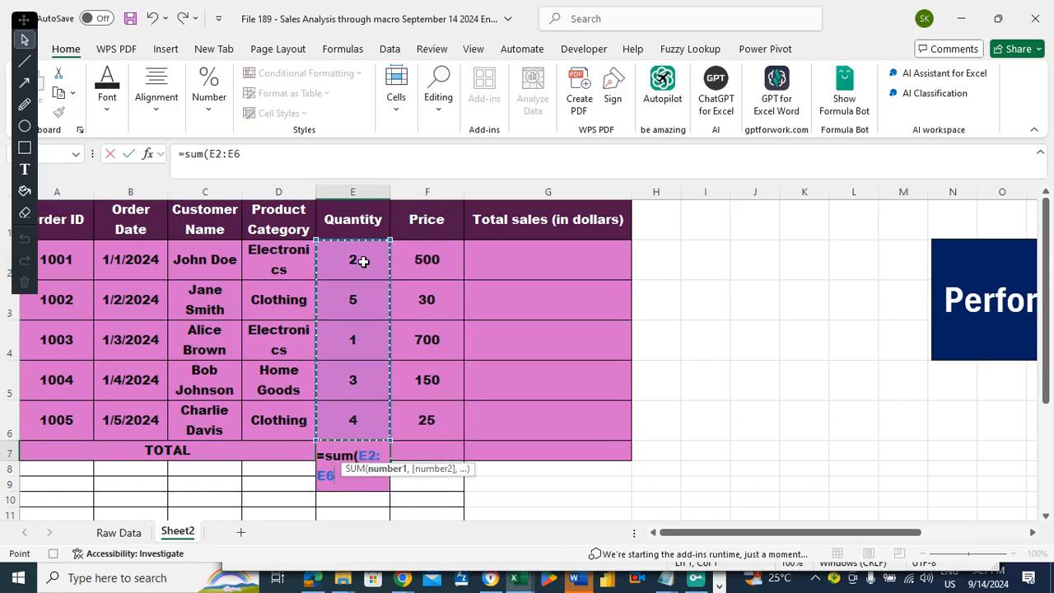
type(")")
key("ctrl+Return")
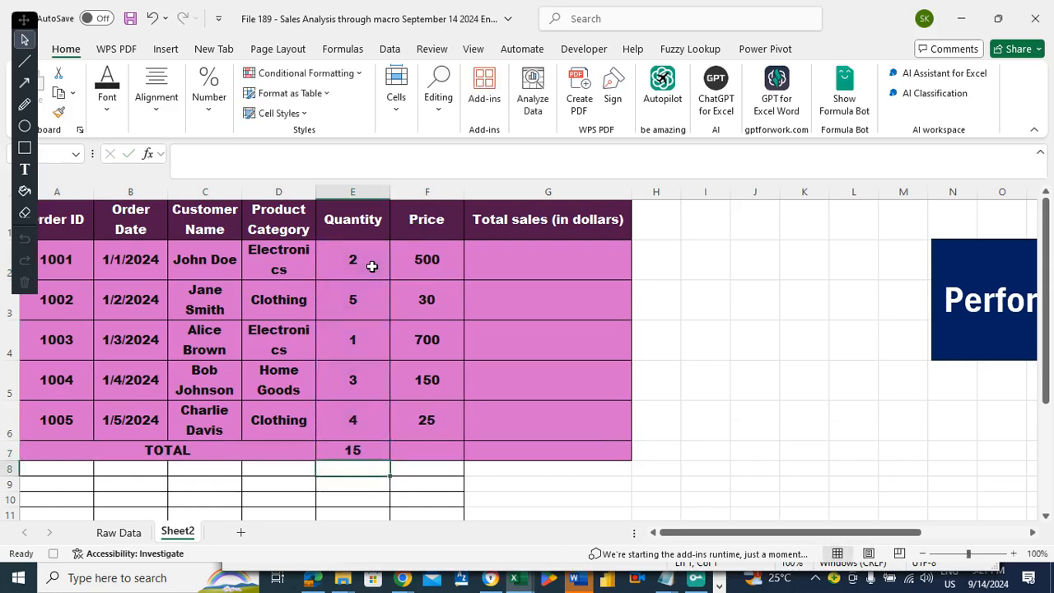
Copy the Quantity total formula from E7 to F7 to total the Price column
key("ctrl+c")
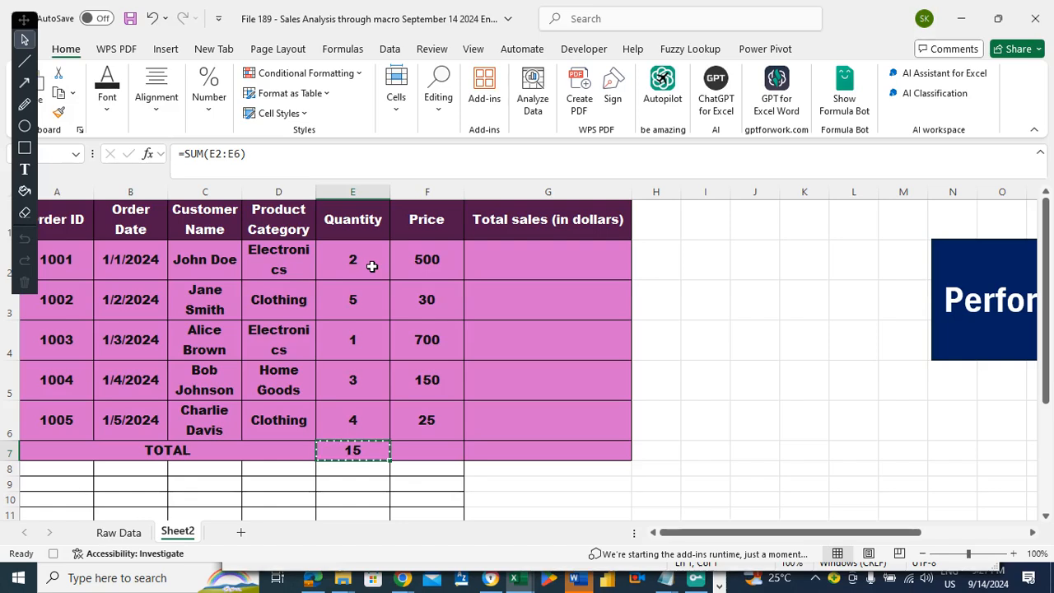
key("Right")
key("ctrl+v")
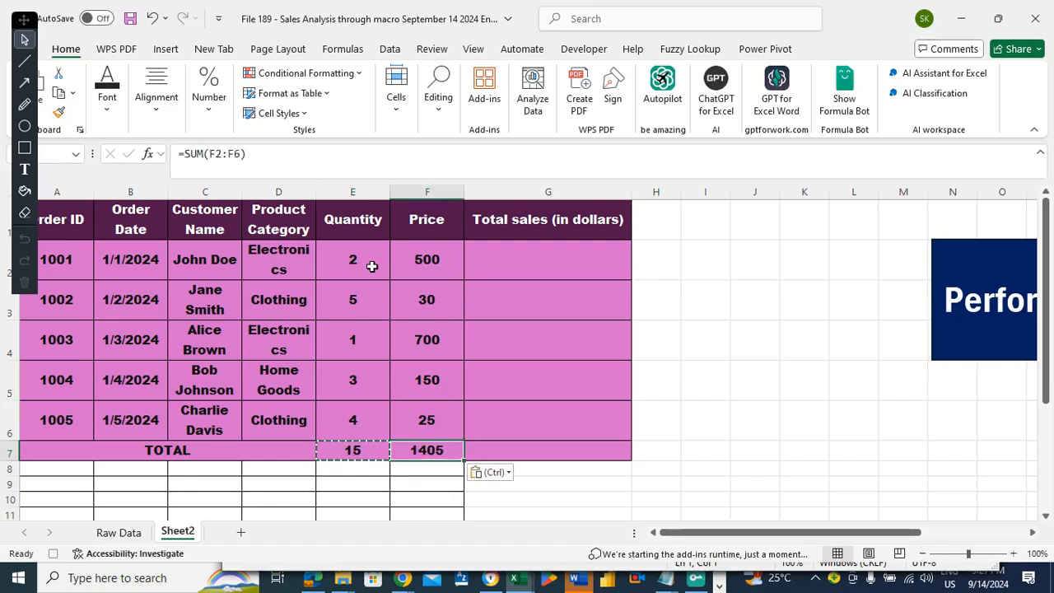
left_click(423, 267)
key("Escape")
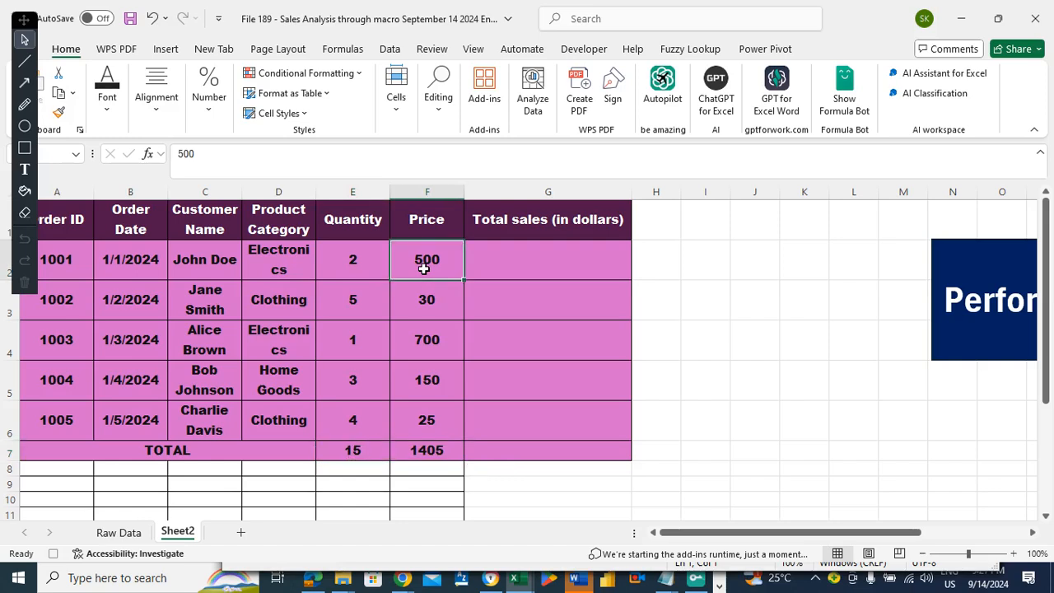
Format the prices in F2:F6 as Currency with the $ symbol and 0 decimal places
key("ctrl+shift+Down")
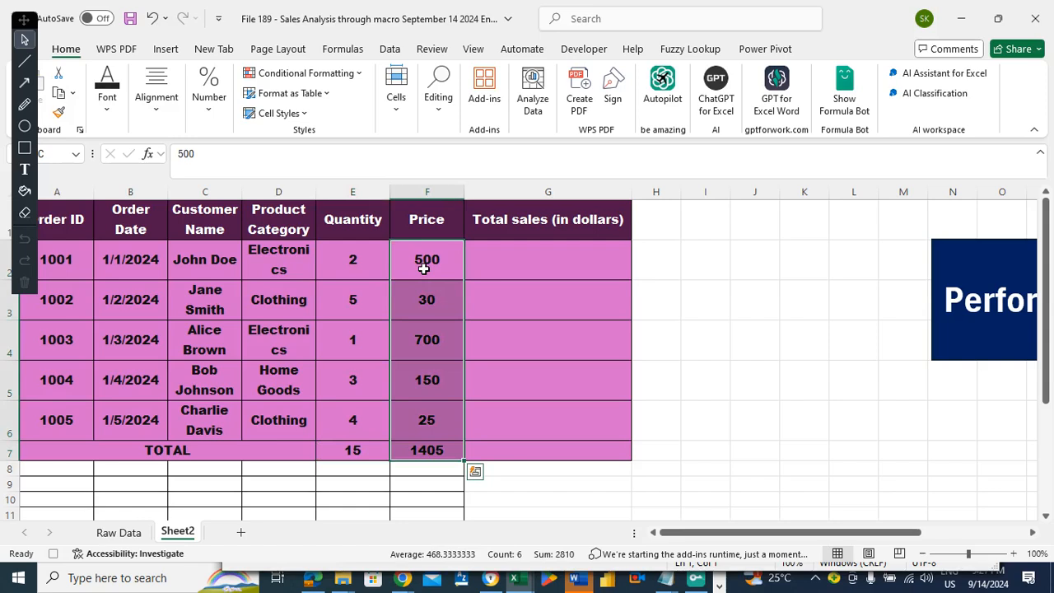
key("ctrl+shift+Up")
left_click_drag(423, 268, 434, 422)
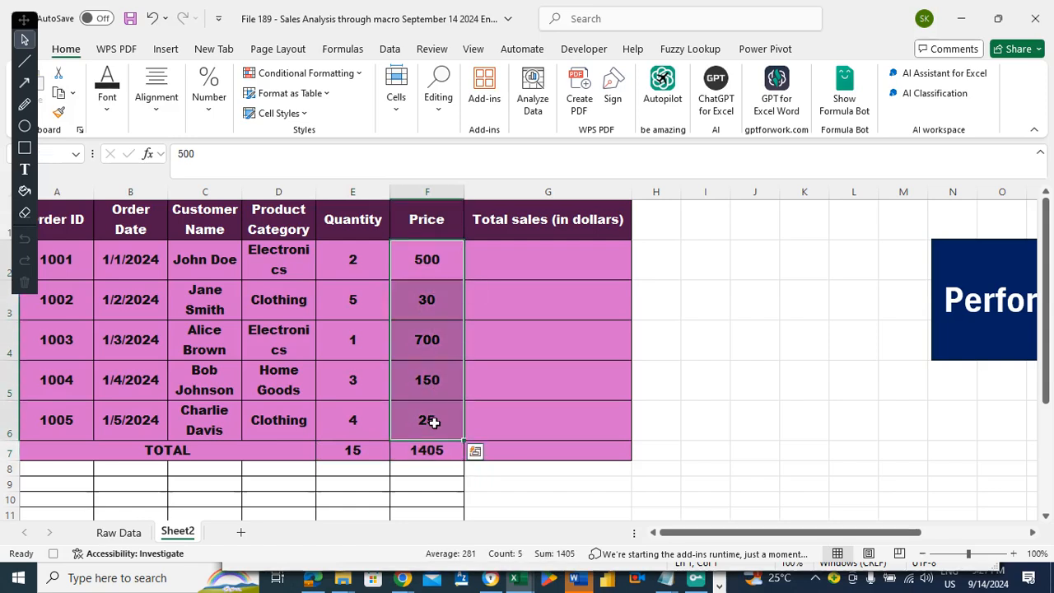
right_click(428, 261)
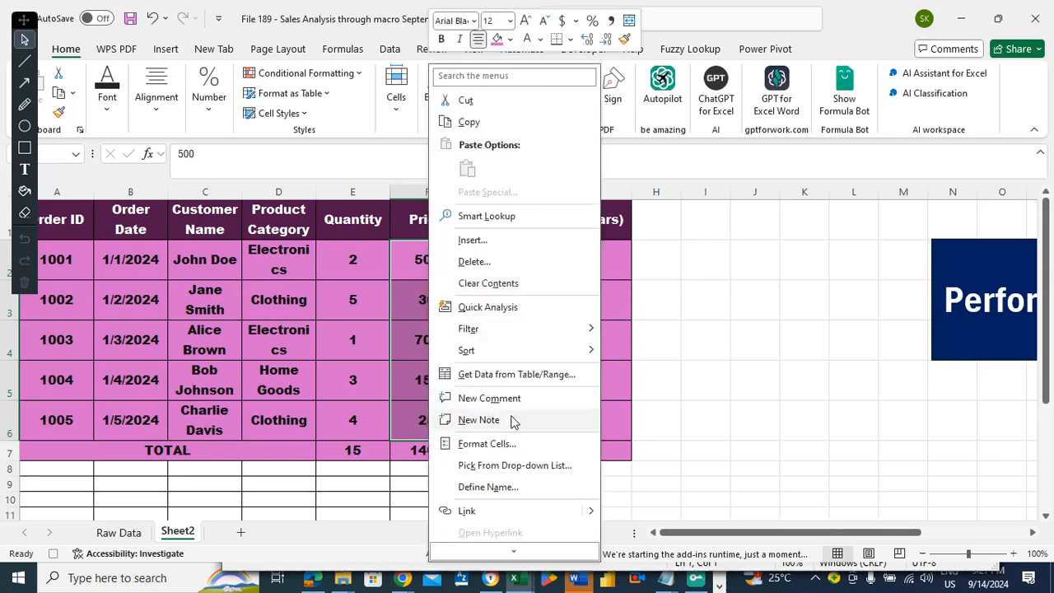
left_click(482, 444)
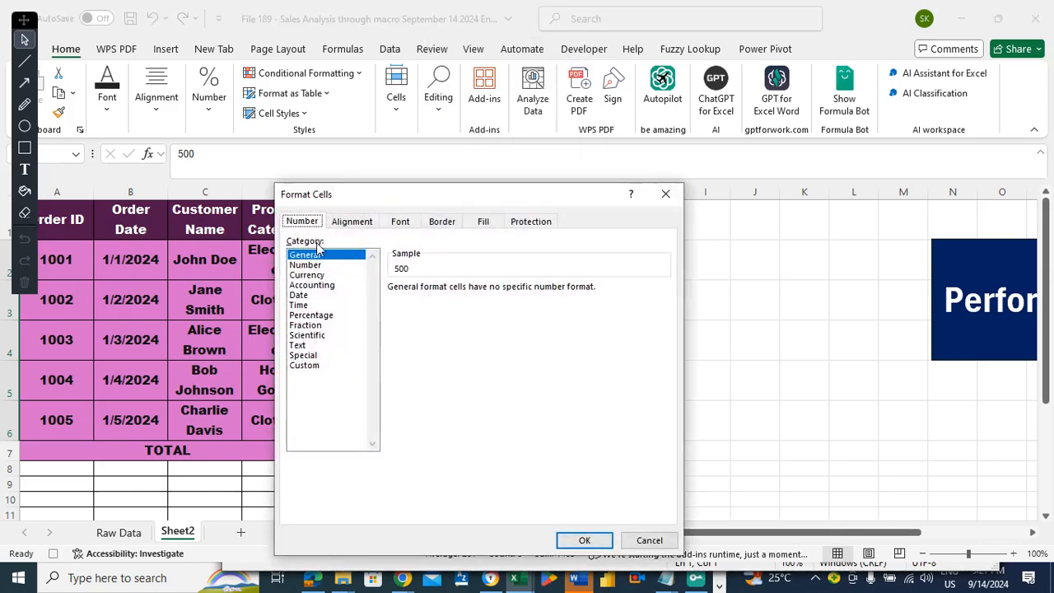
left_click(309, 275)
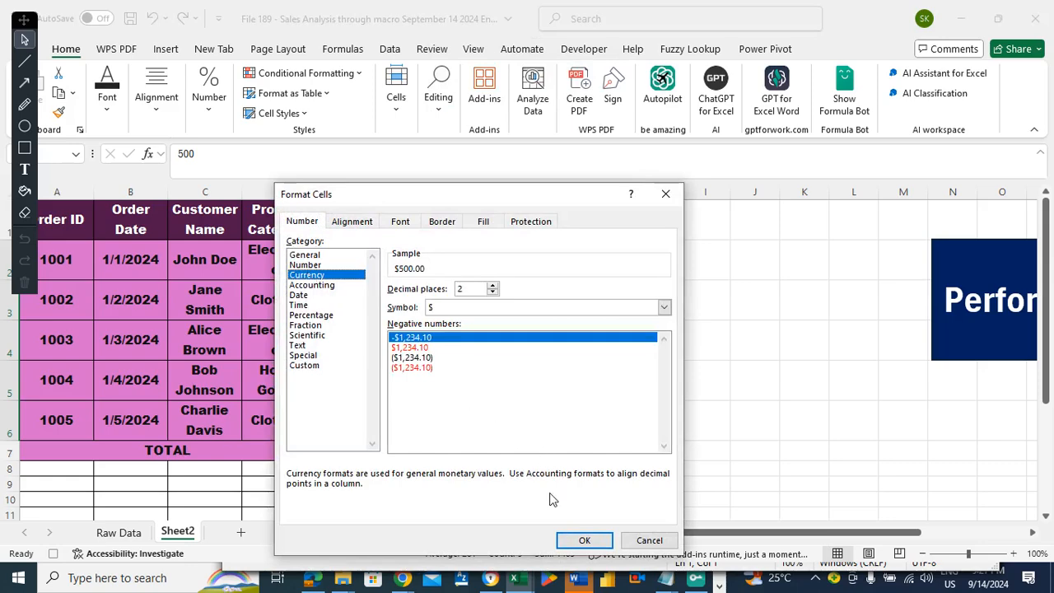
left_click(492, 293)
left_click(492, 292)
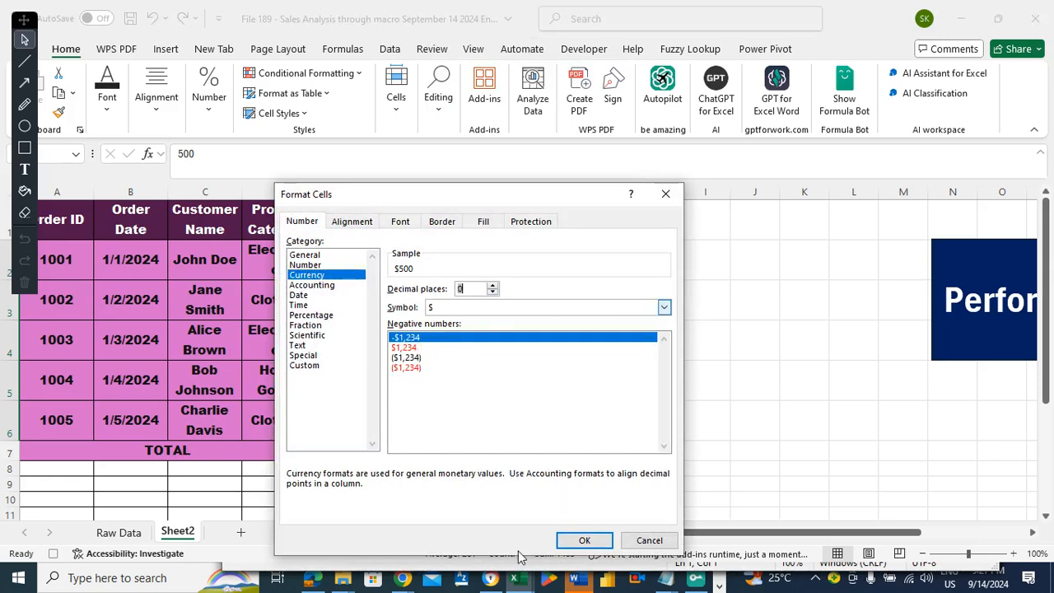
left_click(582, 541)
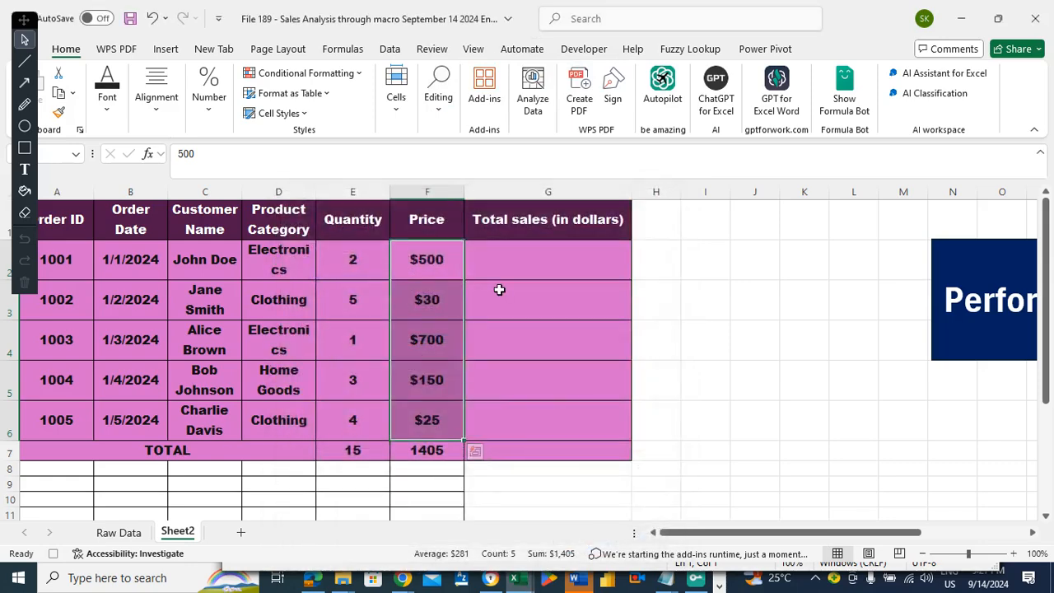
Enter =F2*E2 in cell G2 and fill the formula down the Total sales column to G6
left_click(480, 244)
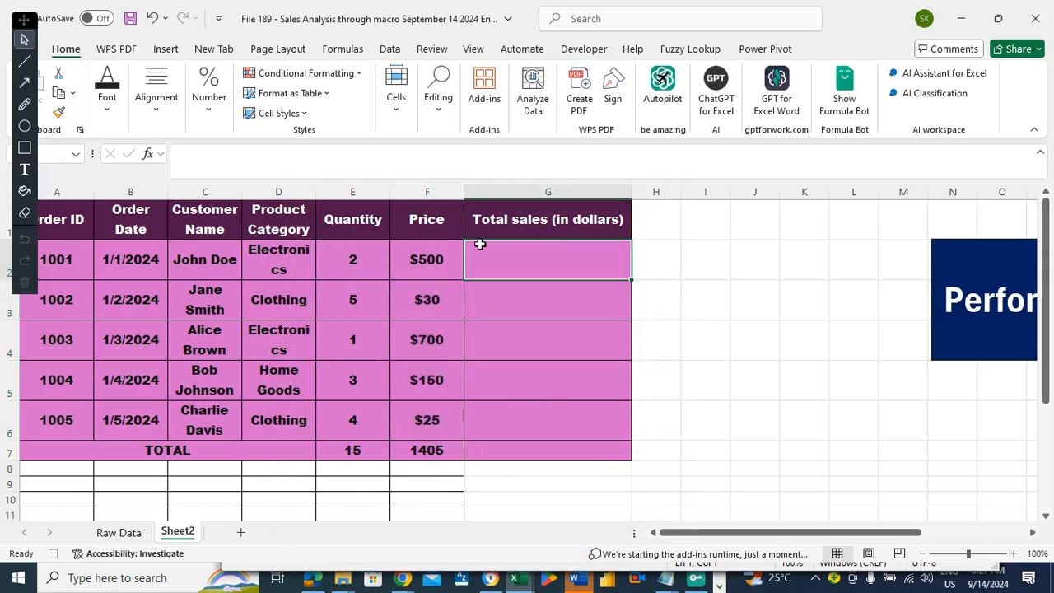
type("=")
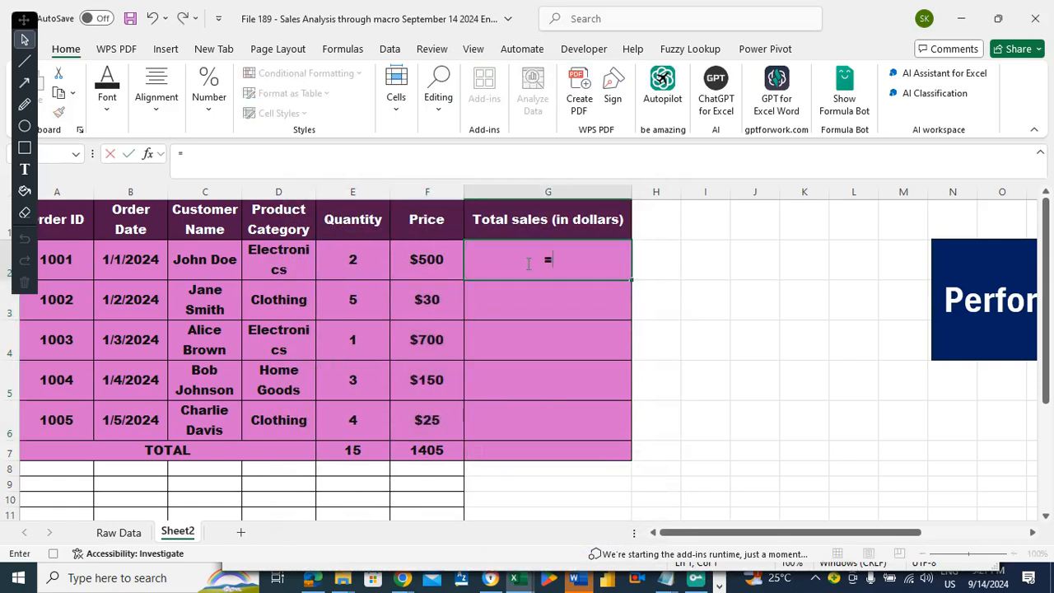
left_click(426, 259)
type("*")
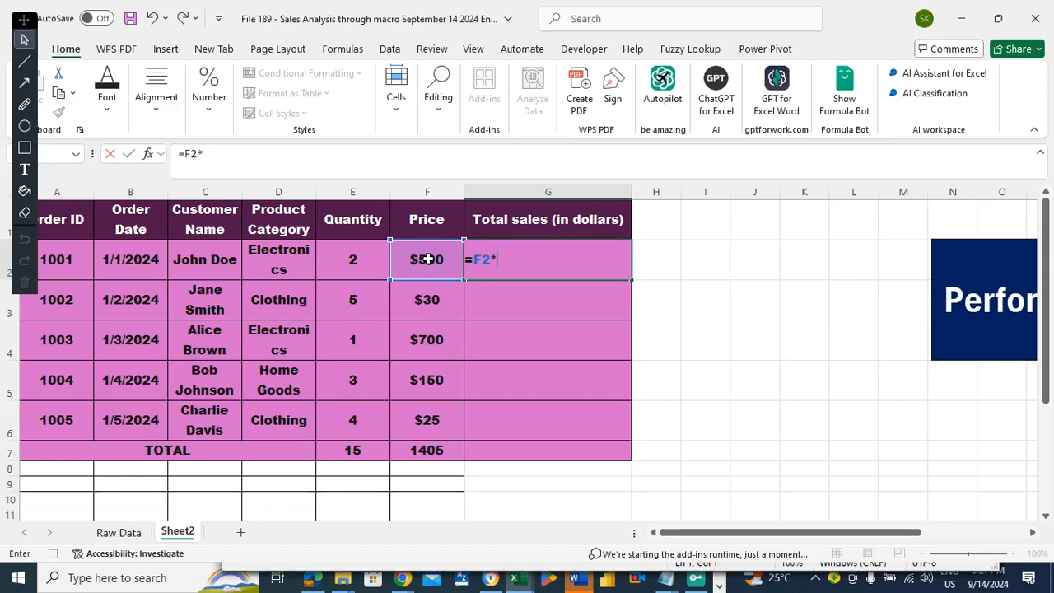
left_click(380, 262)
key("Return")
key("Up")
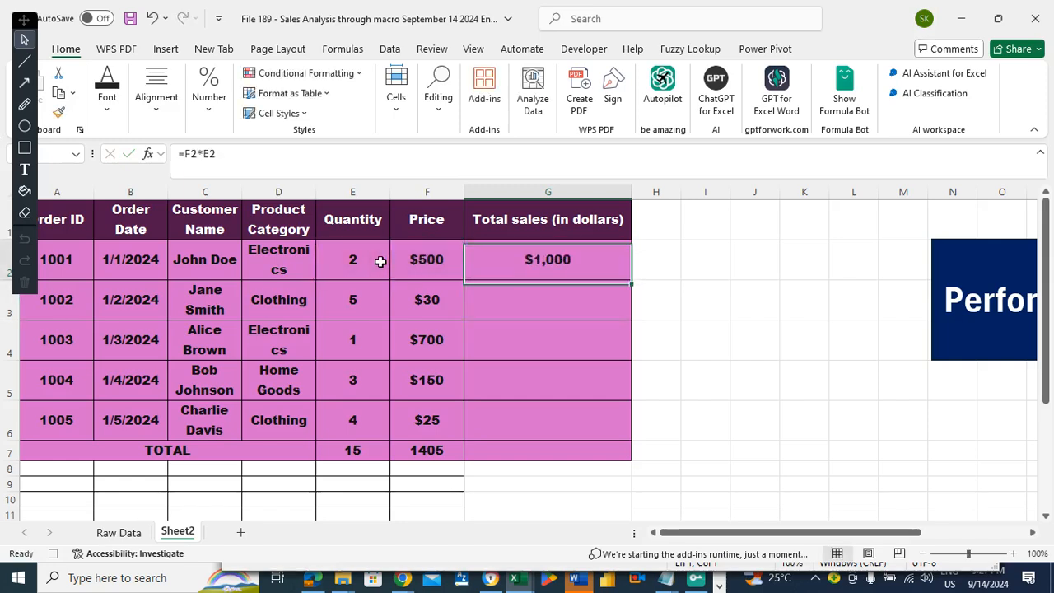
double_click(632, 280)
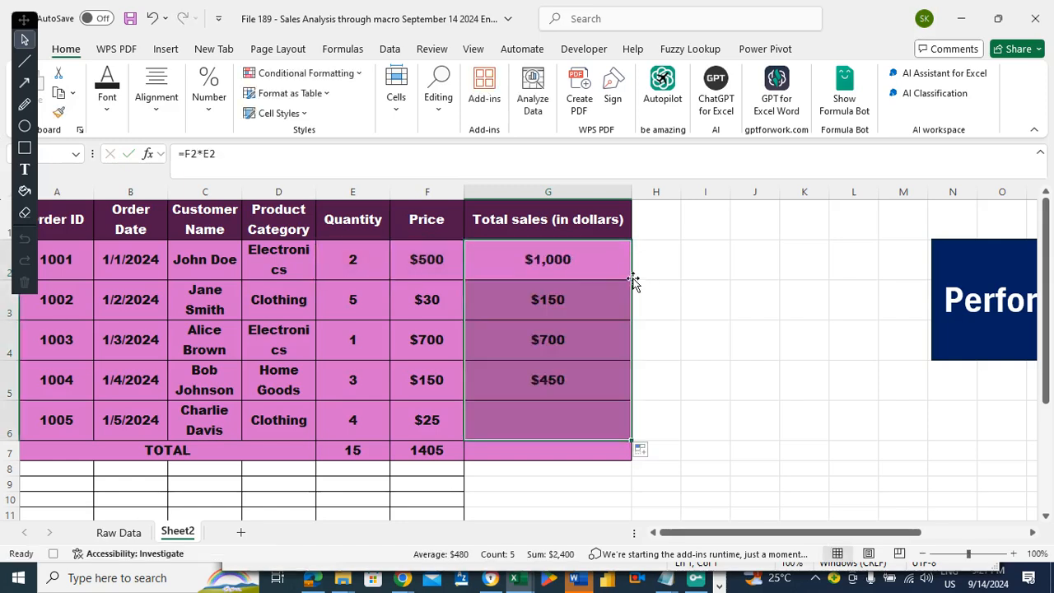
Copy the Price total formula from F7 to G7 under Total sales and save the workbook
left_click(425, 453)
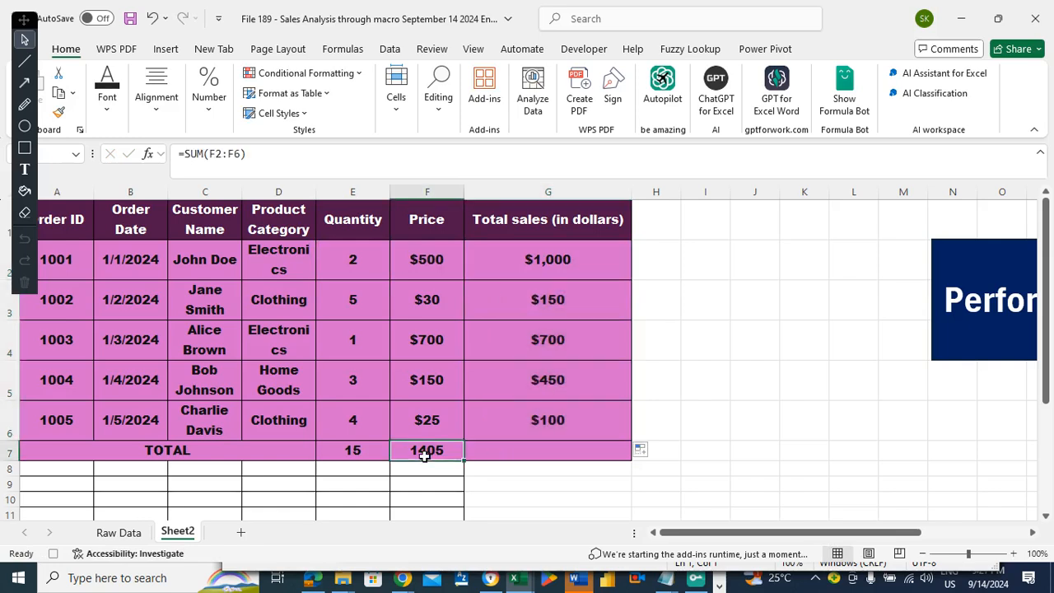
key("ctrl+c")
key("Right")
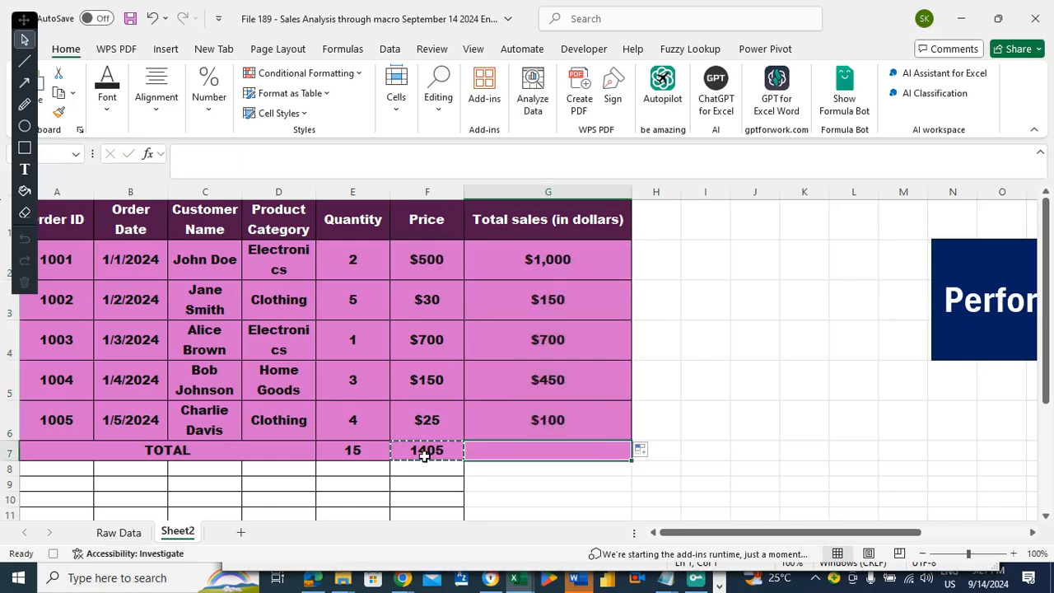
key("ctrl+v")
left_click(673, 259)
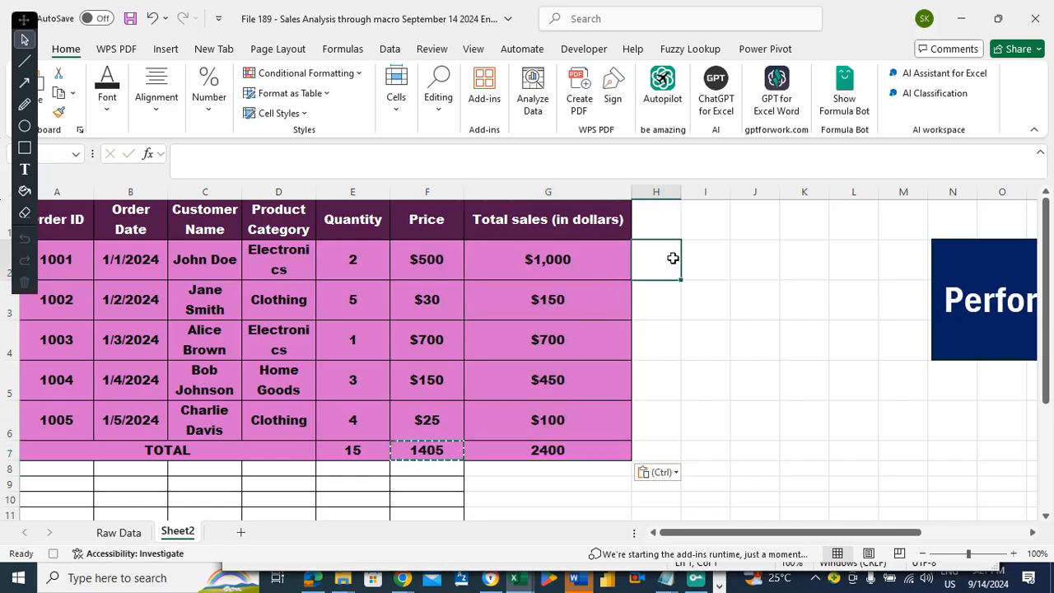
key("ctrl+s")
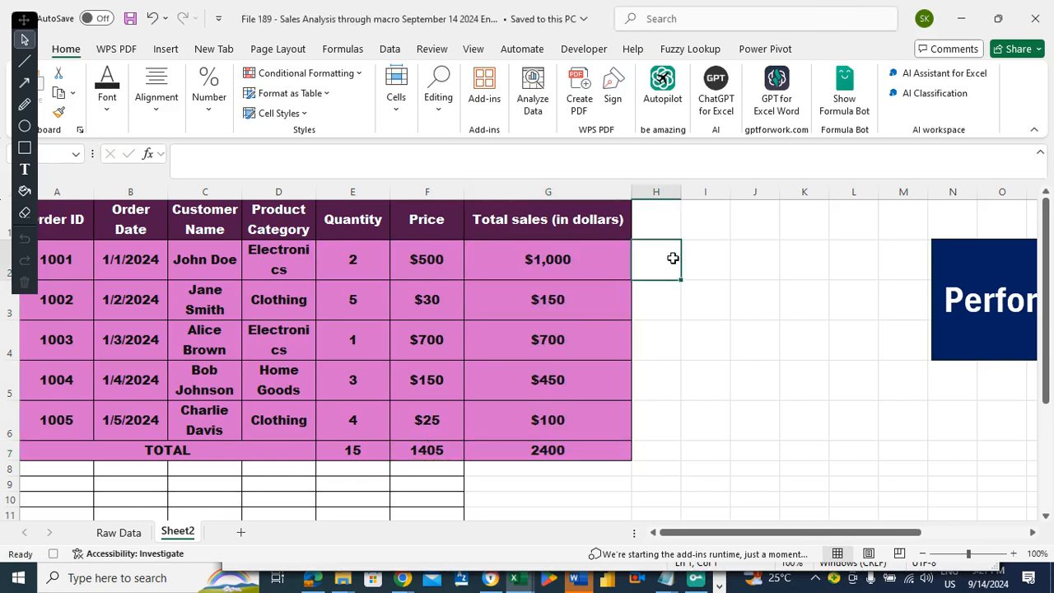
Stop recording the macro with the Total sales header cell G1 selected
left_click(537, 219)
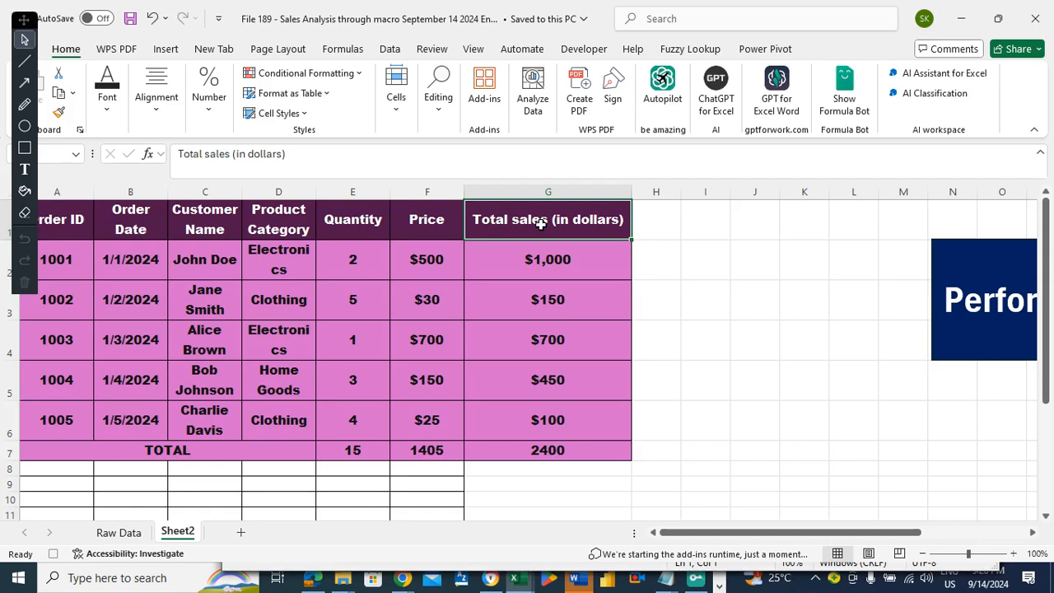
left_click(581, 258)
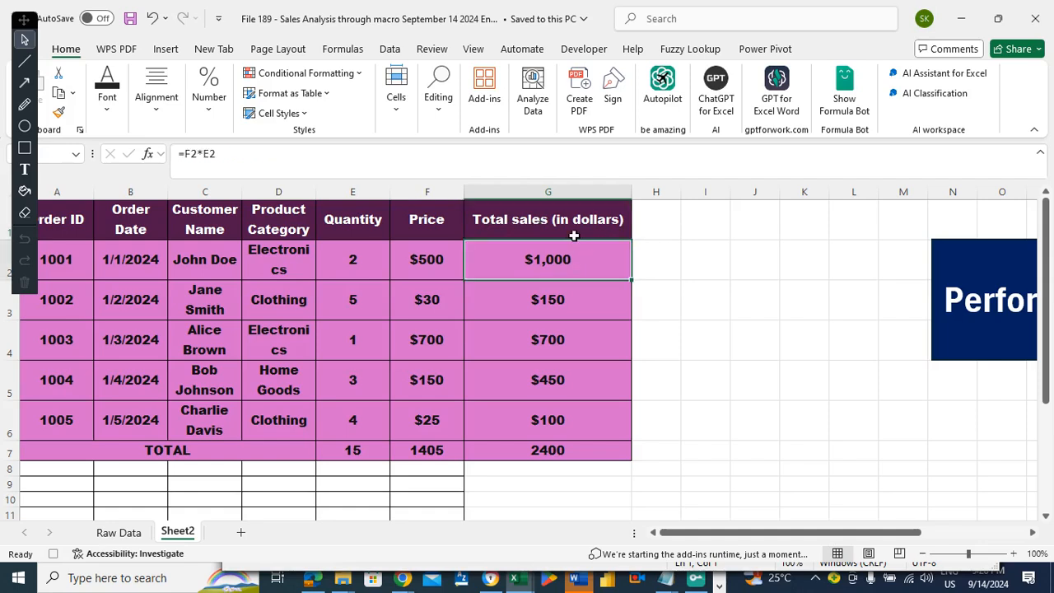
left_click(568, 231)
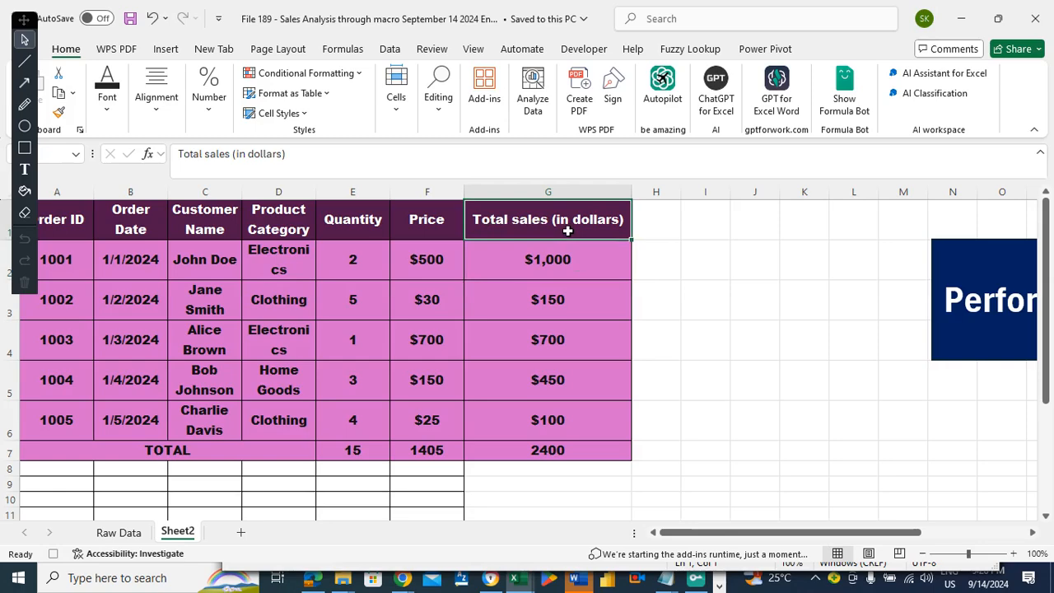
left_click(584, 50)
left_click(116, 74)
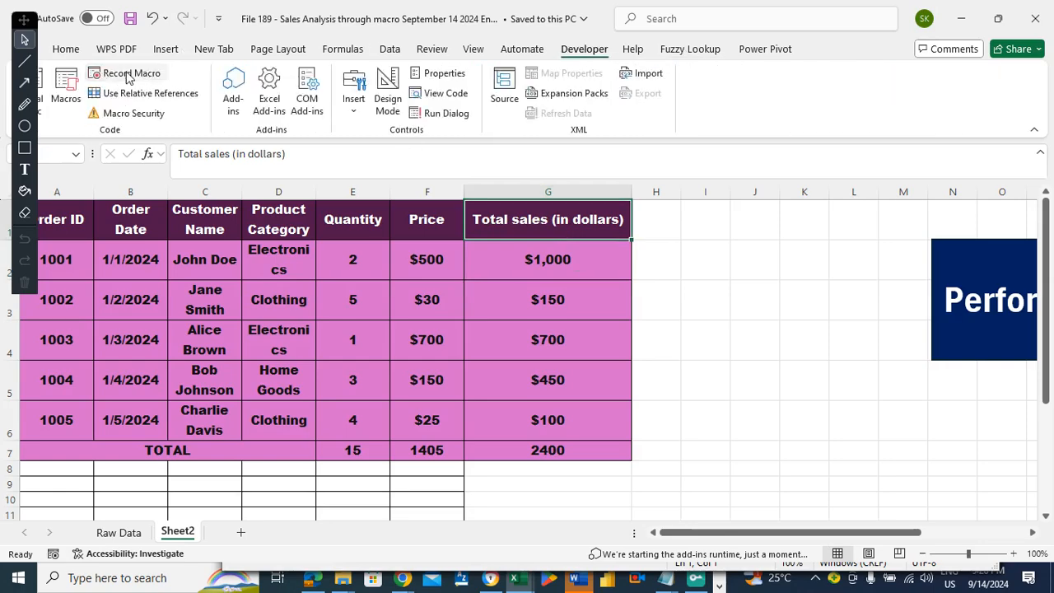
left_click(658, 245)
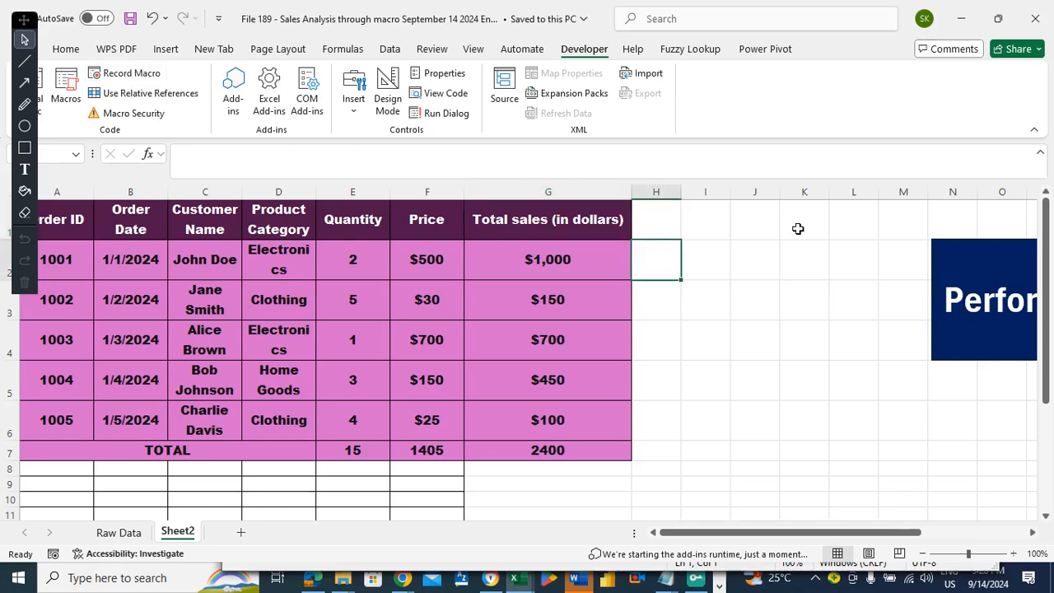
Assign the Salesanalysissep14english macro from the File 189 workbook to the Perform sales analysis shape
left_click(943, 253)
right_click(943, 253)
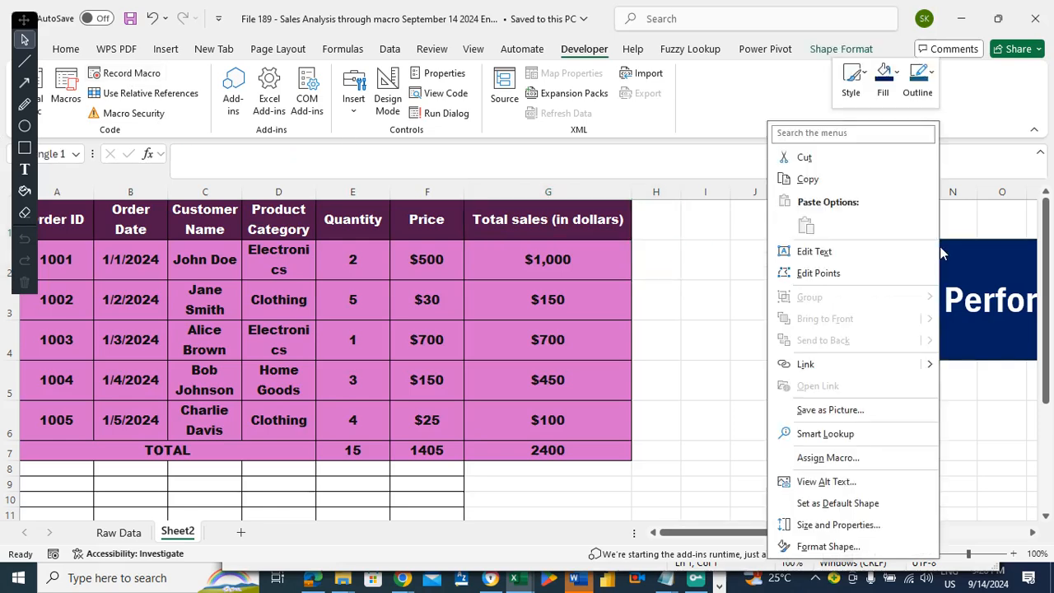
left_click(827, 458)
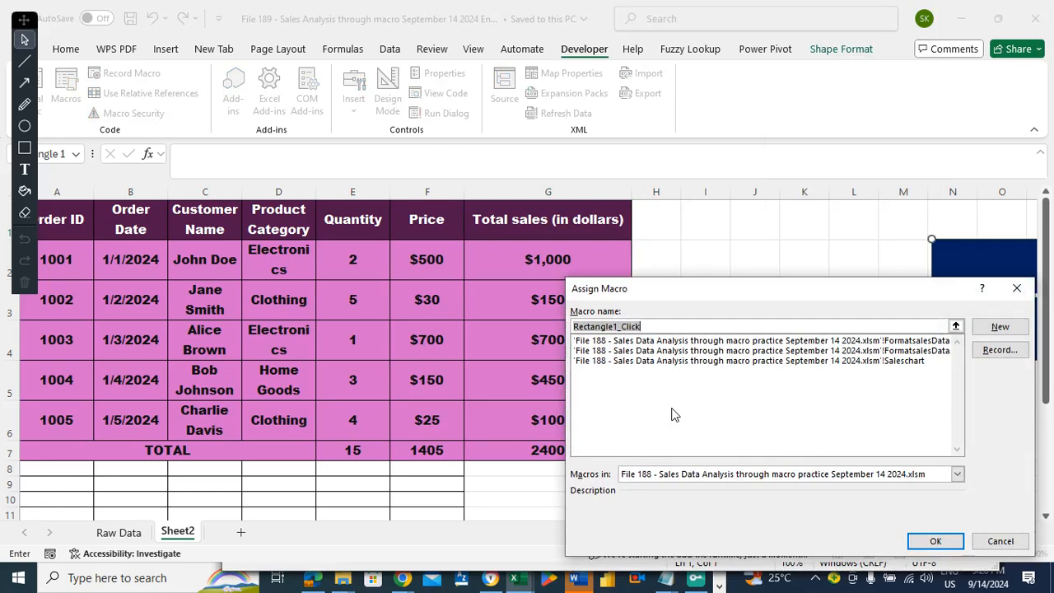
left_click(723, 475)
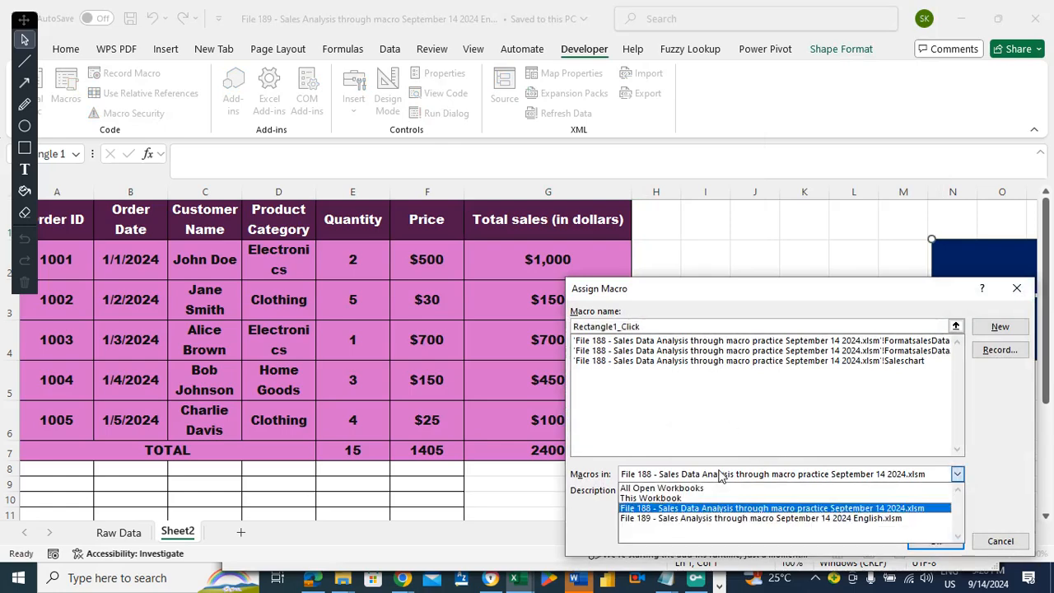
left_click(673, 518)
left_click(644, 341)
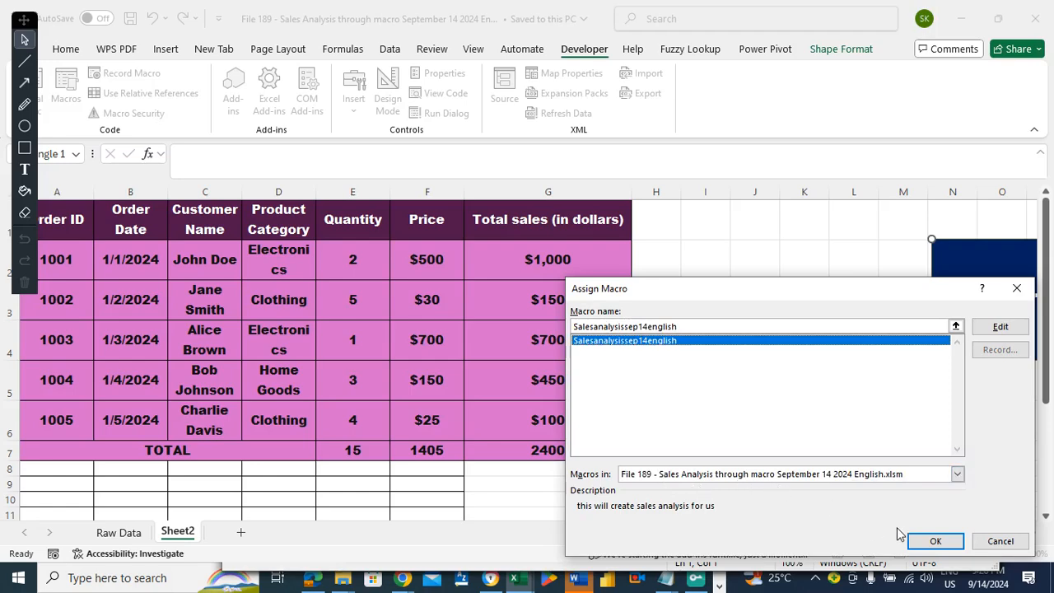
left_click(936, 542)
left_click(812, 379)
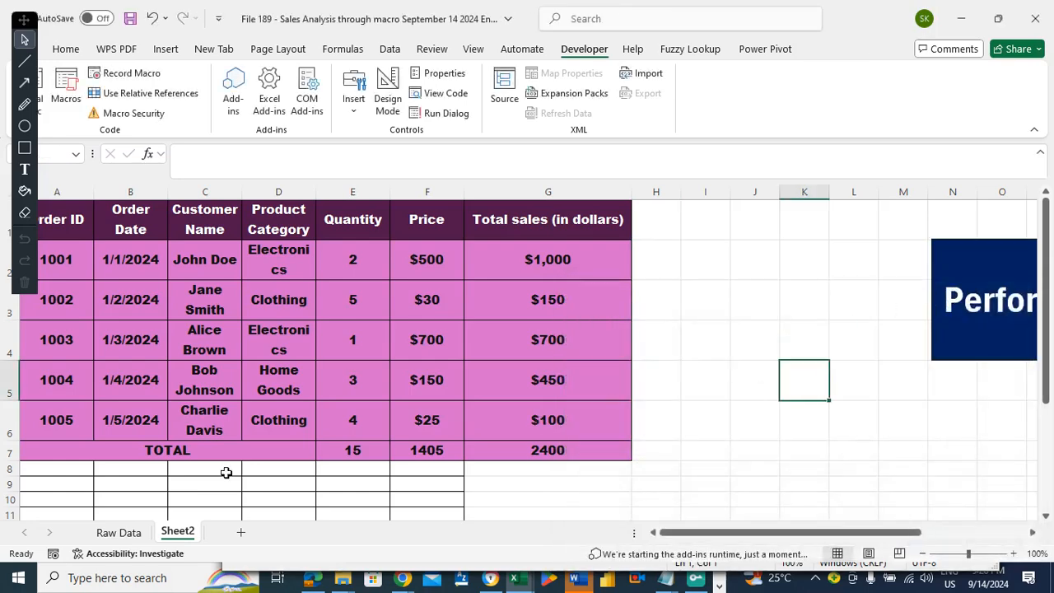
Copy columns A to F from the Raw Data sheet and paste them over the formatted table in Sheet2 from A1
left_click(73, 471)
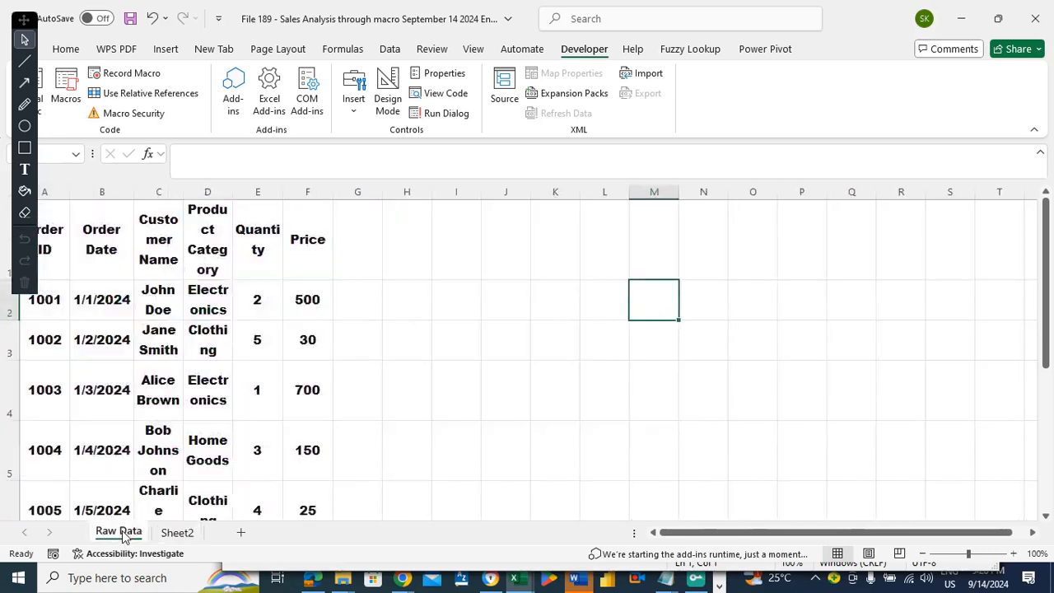
left_click(122, 534)
left_click_drag(50, 186, 286, 230)
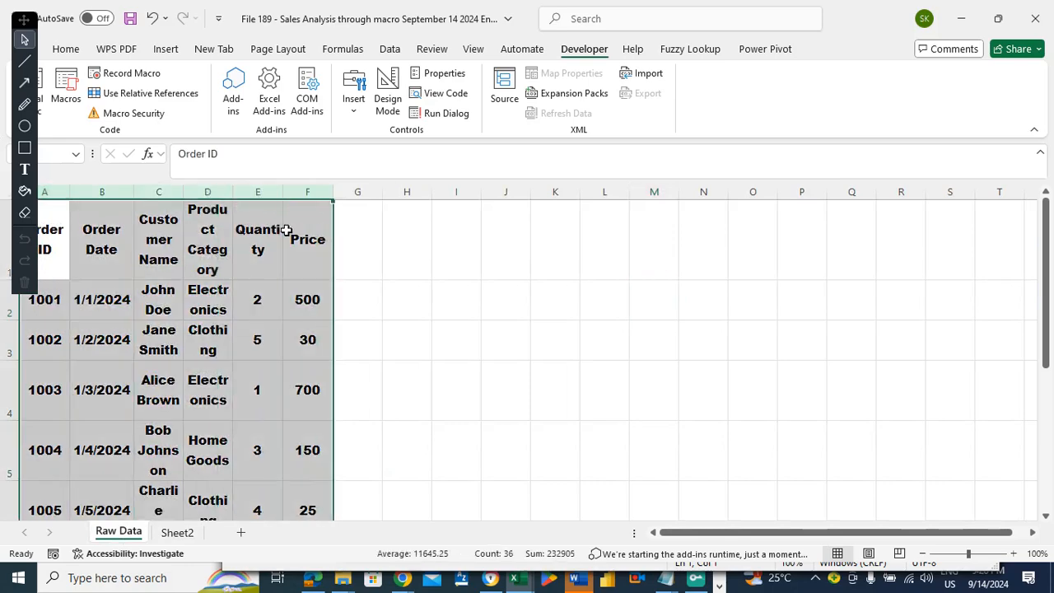
key("ctrl+c")
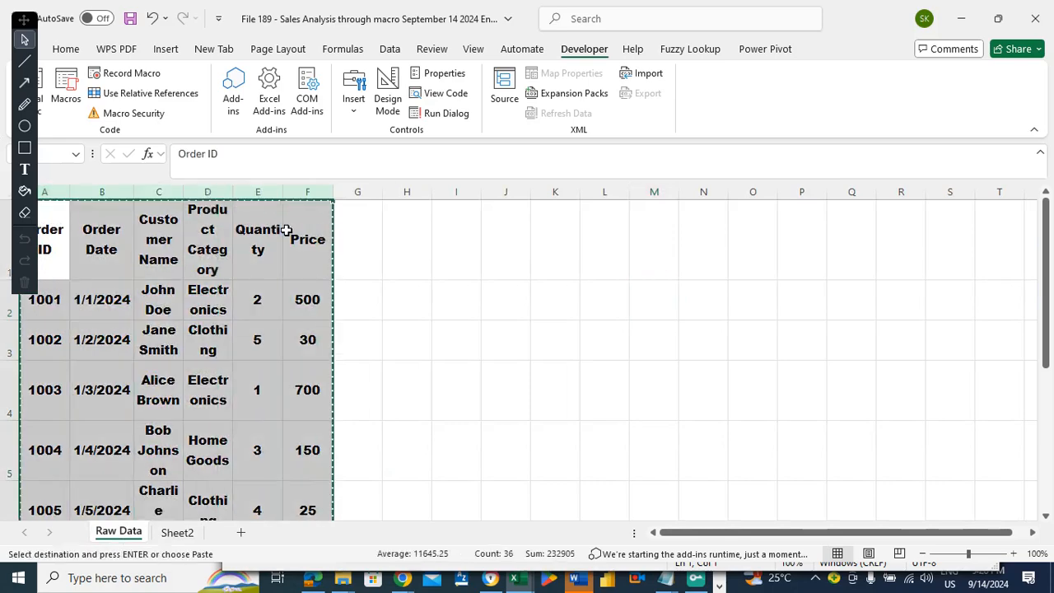
left_click(180, 533)
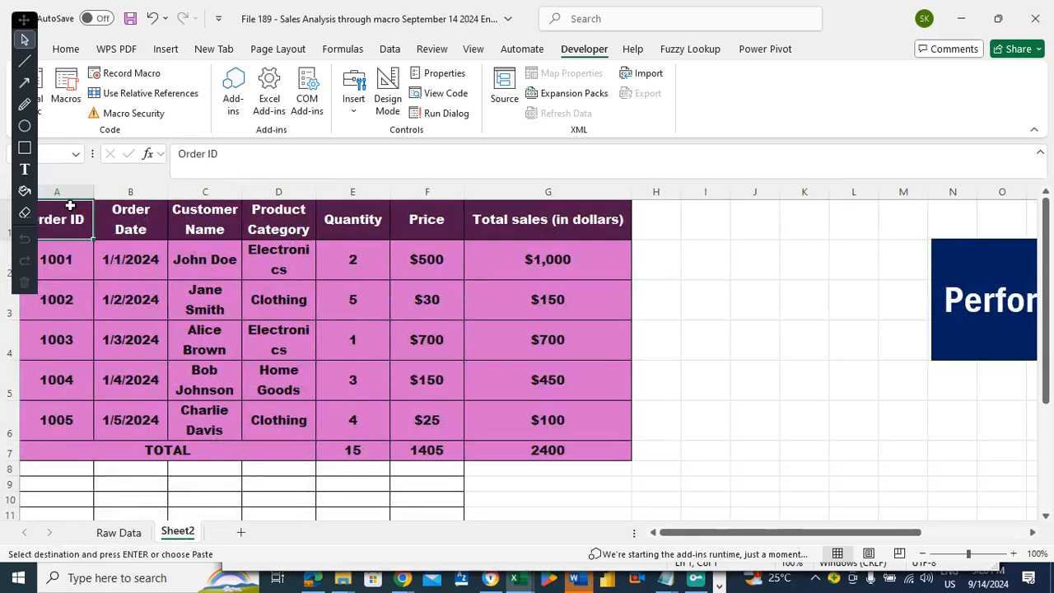
key("ctrl+v")
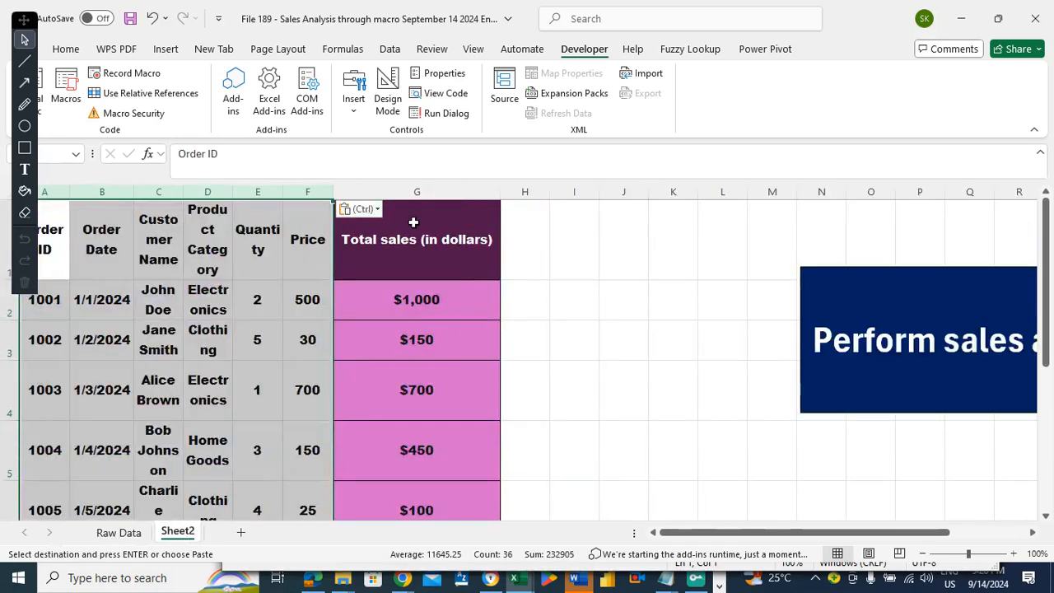
Delete the leftover Total sales column G from Sheet2
left_click(413, 222)
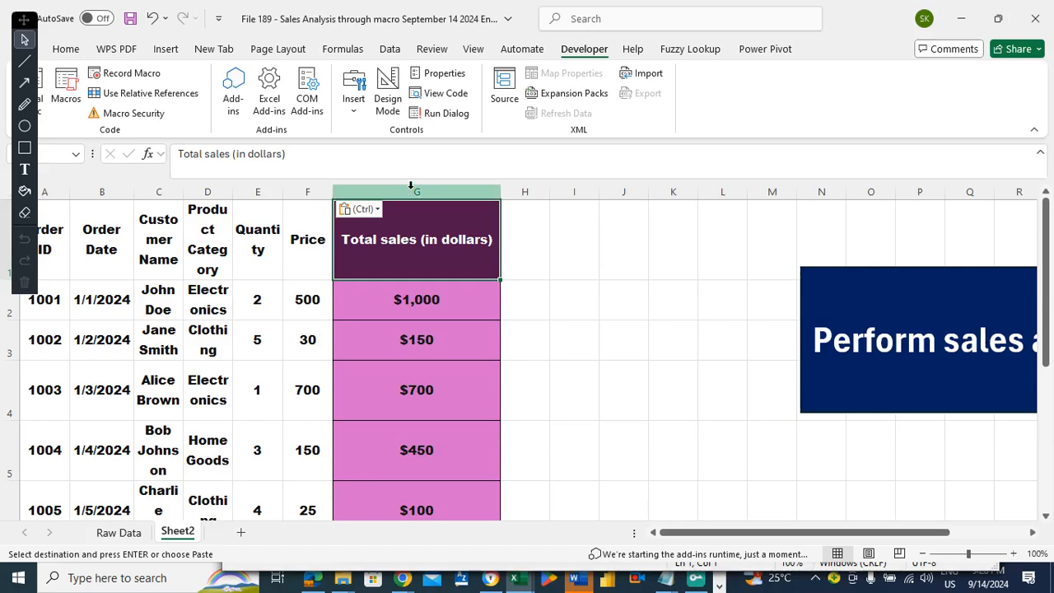
right_click(411, 186)
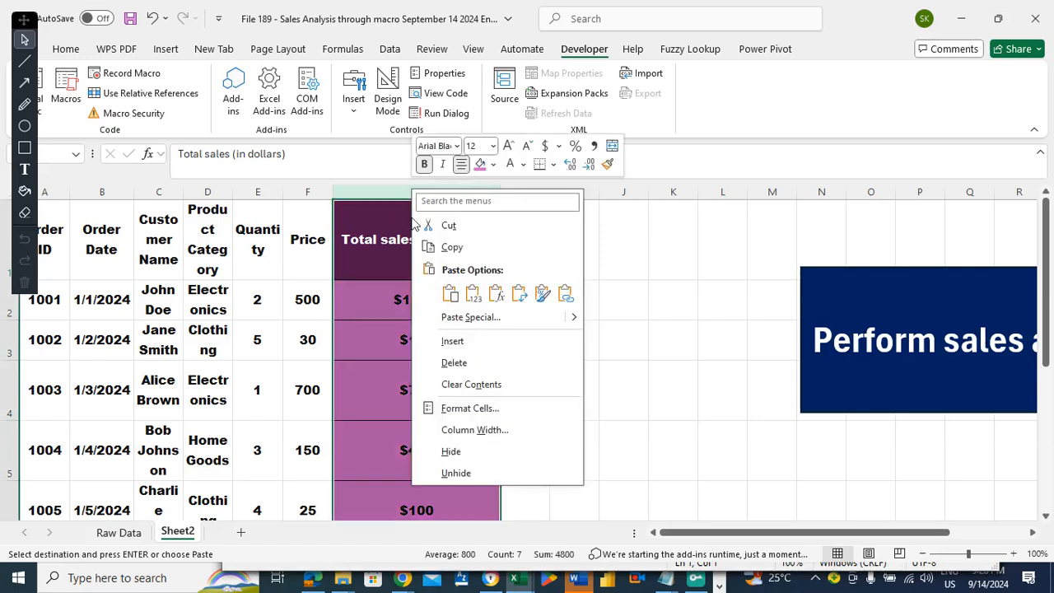
left_click(454, 363)
left_click(308, 235)
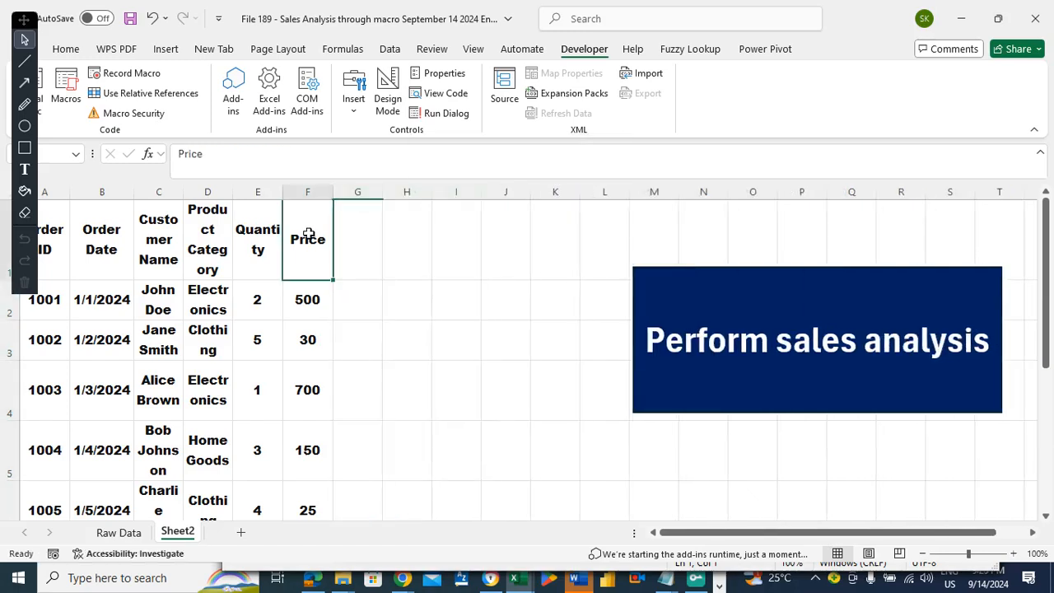
Run the assigned macro with the Perform sales analysis button, starting from the Order ID header cell A1
left_click(49, 228)
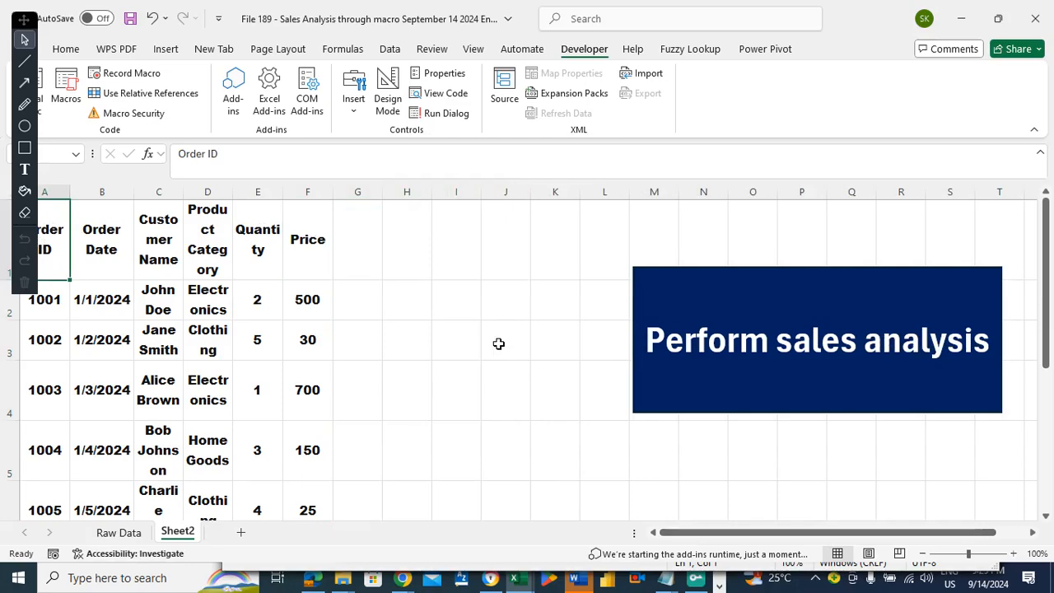
left_click(701, 290)
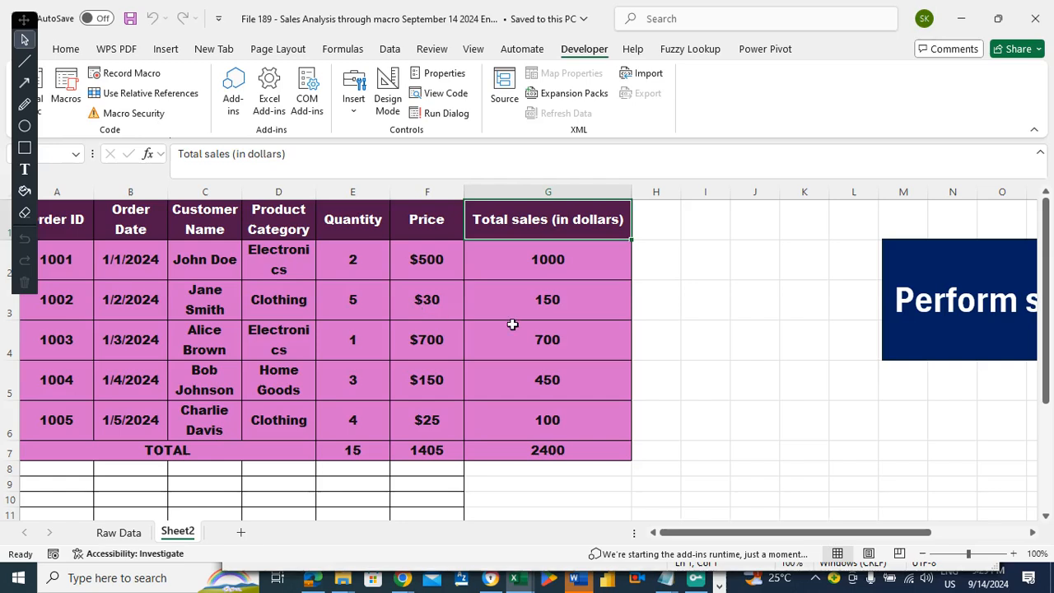
left_click(409, 260)
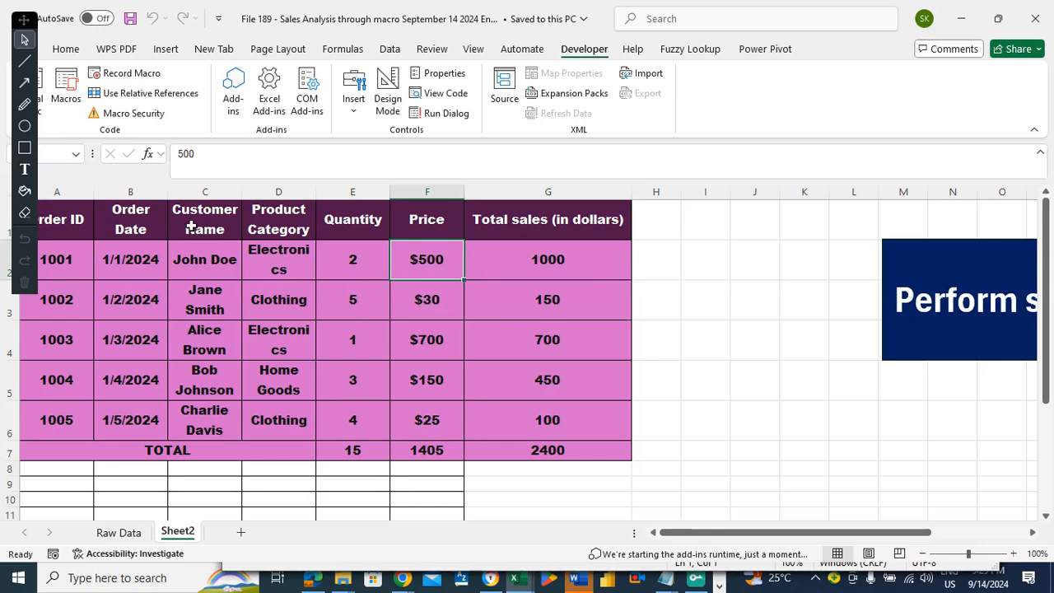
Create a PivotChart from Sheet2 range A1:G7 on a new worksheet, with Order Date as axis categories and Total sales (in dollars) as values
left_click_drag(67, 208, 536, 453)
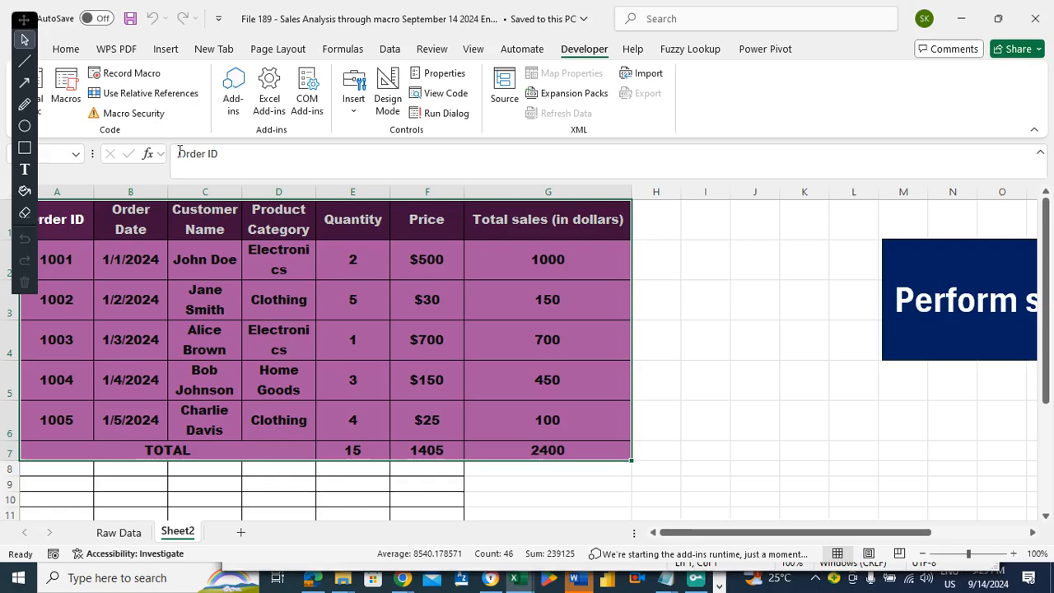
left_click(167, 49)
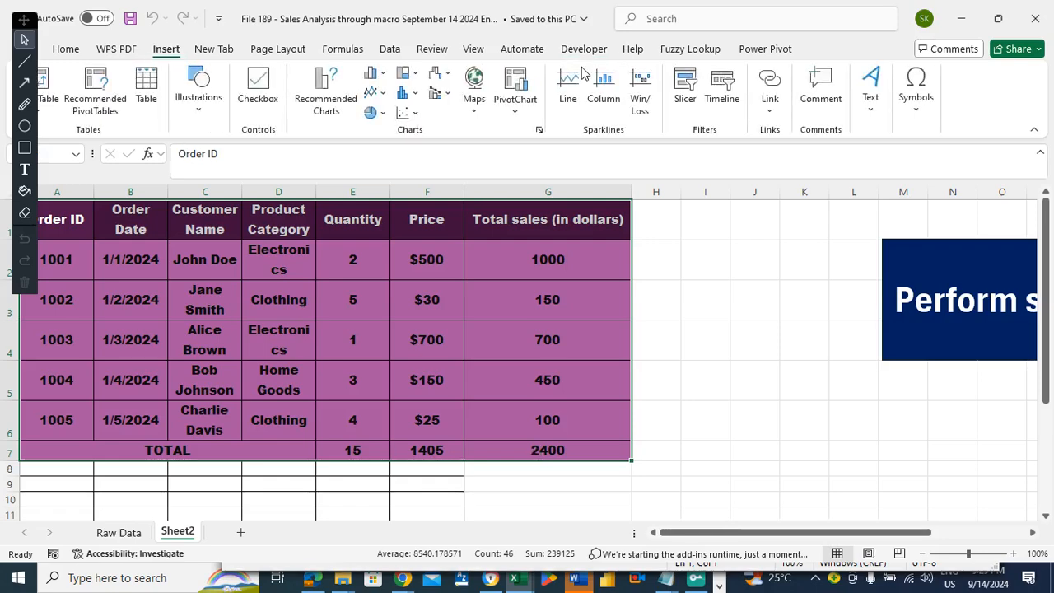
left_click(515, 111)
left_click(544, 136)
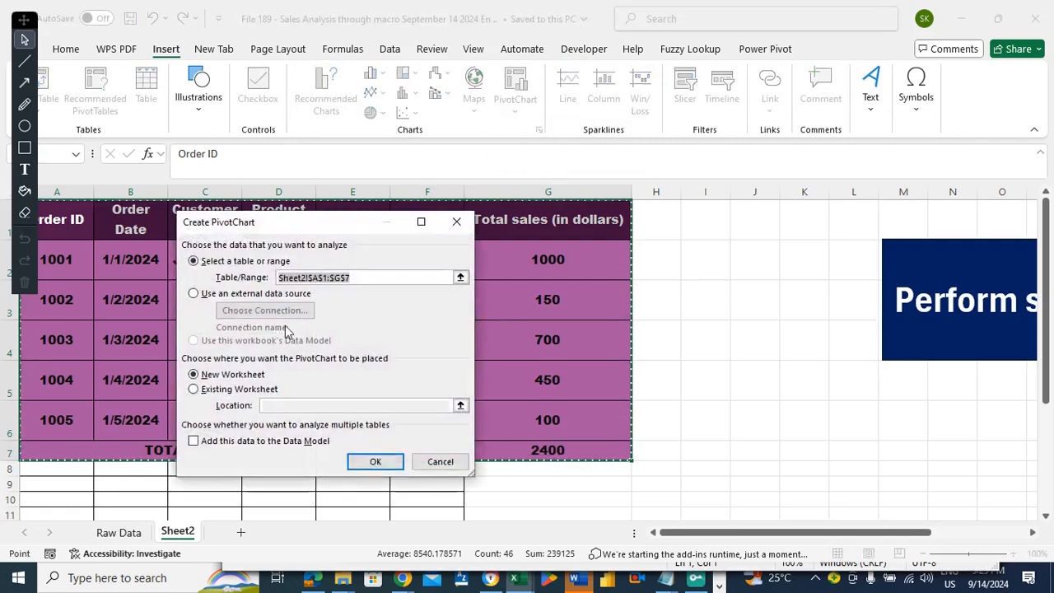
left_click(372, 462)
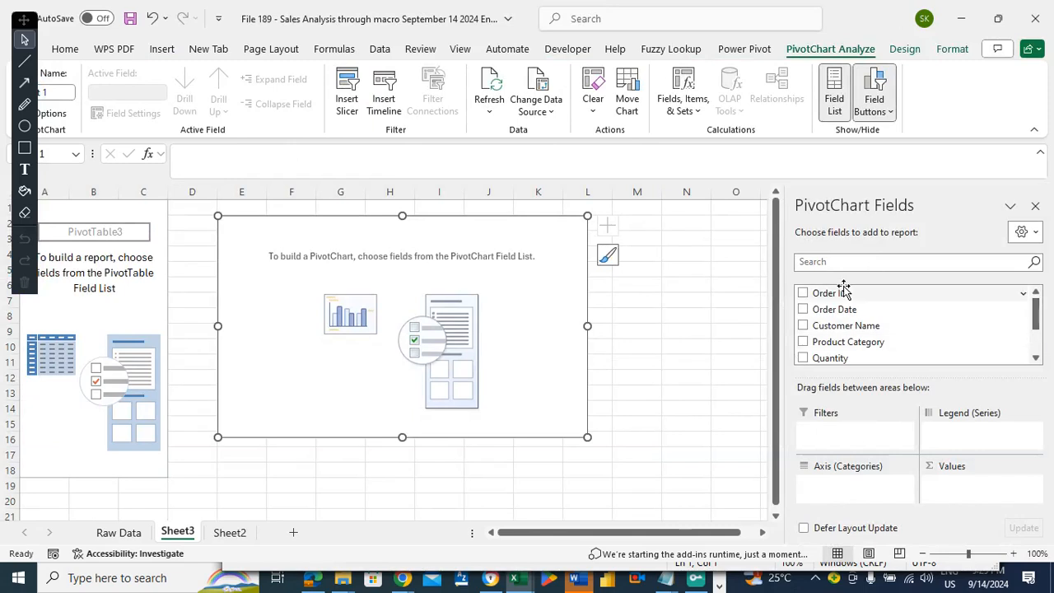
left_click_drag(838, 310, 852, 488)
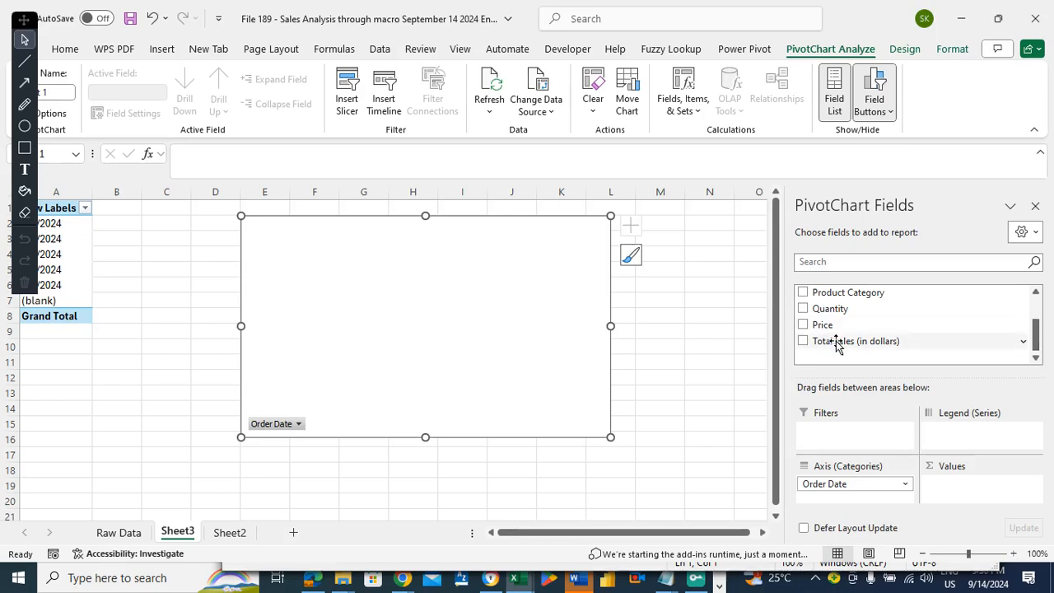
left_click_drag(836, 344, 971, 486)
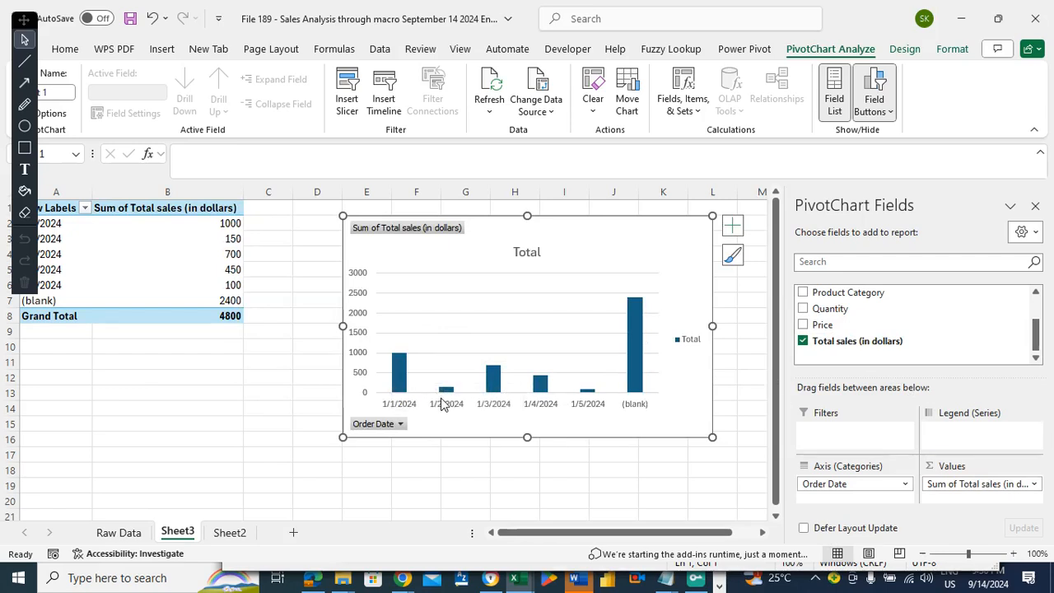
Examine the sales column for each order date in the PivotChart and check the source table on Sheet2
mouse_move(493, 380)
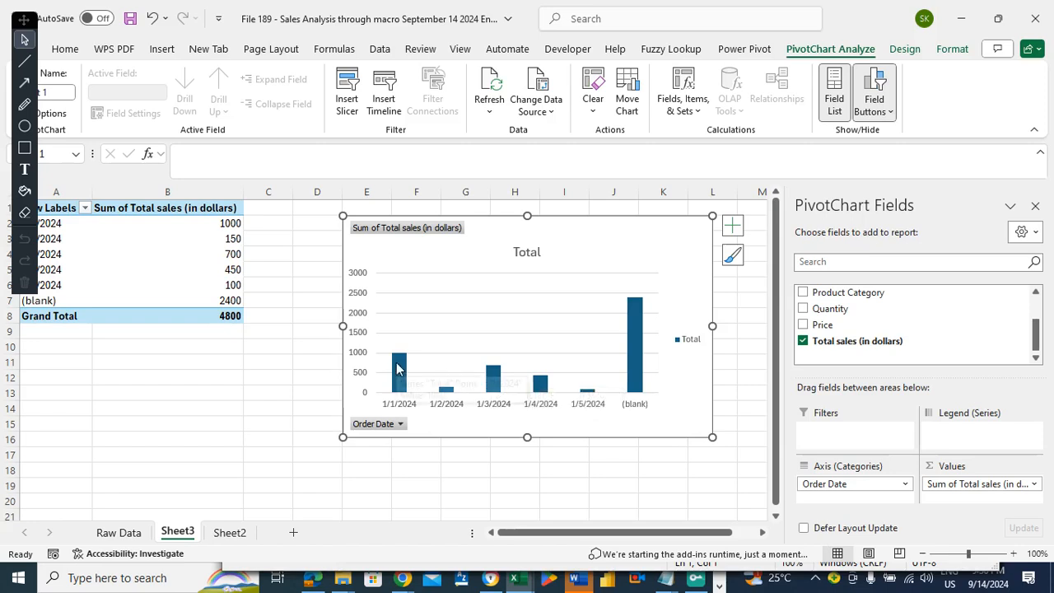
mouse_move(397, 368)
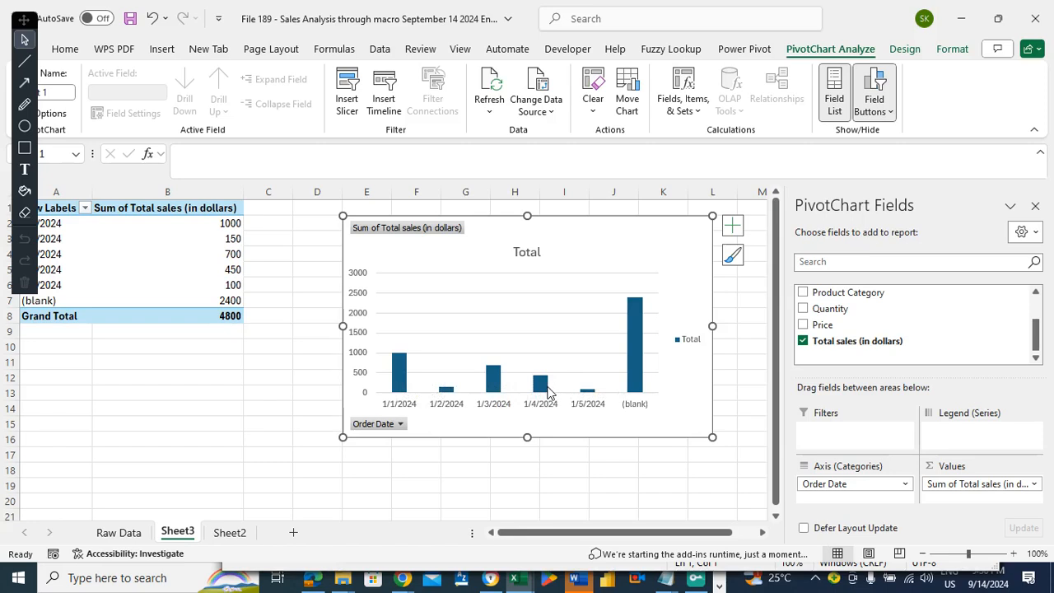
mouse_move(549, 393)
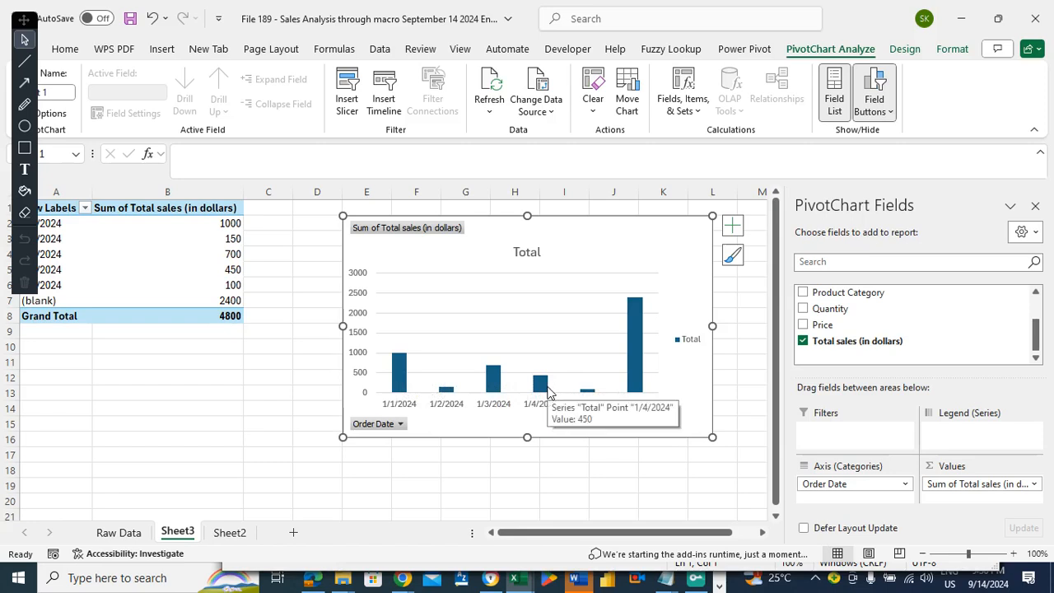
mouse_move(632, 380)
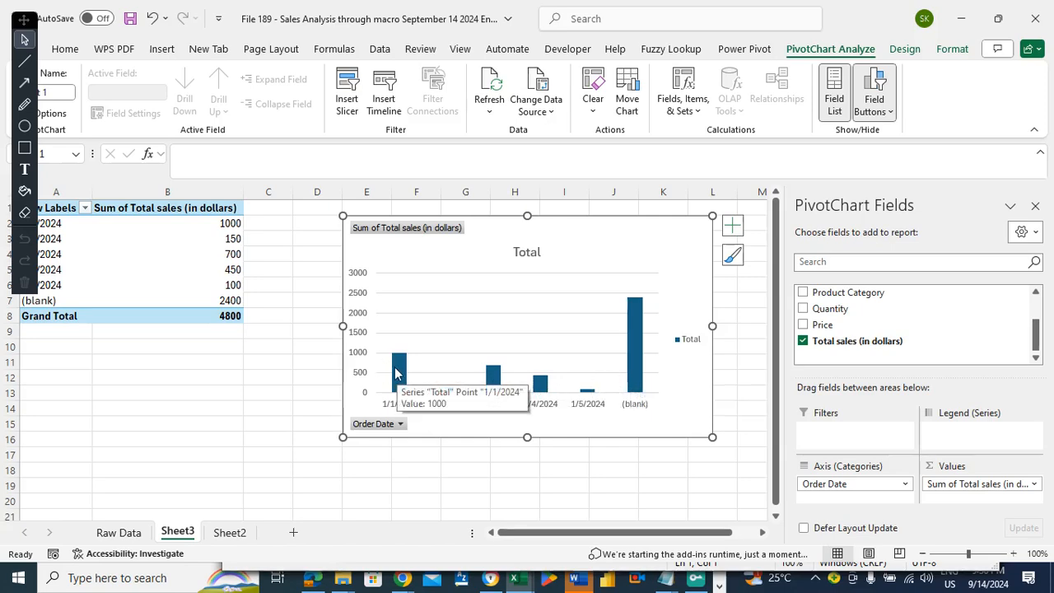
left_click(230, 533)
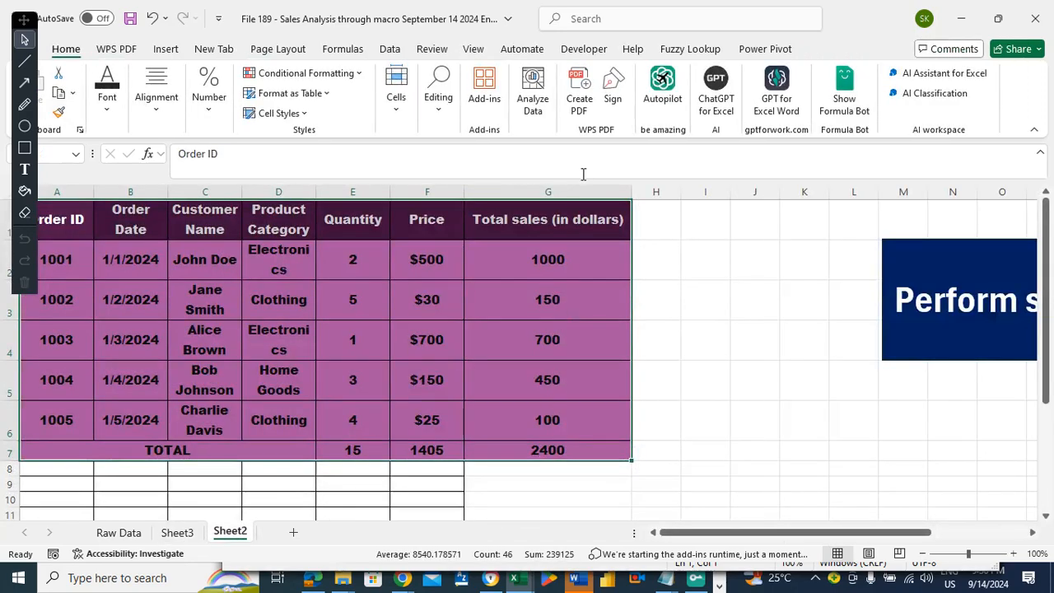
left_click(177, 533)
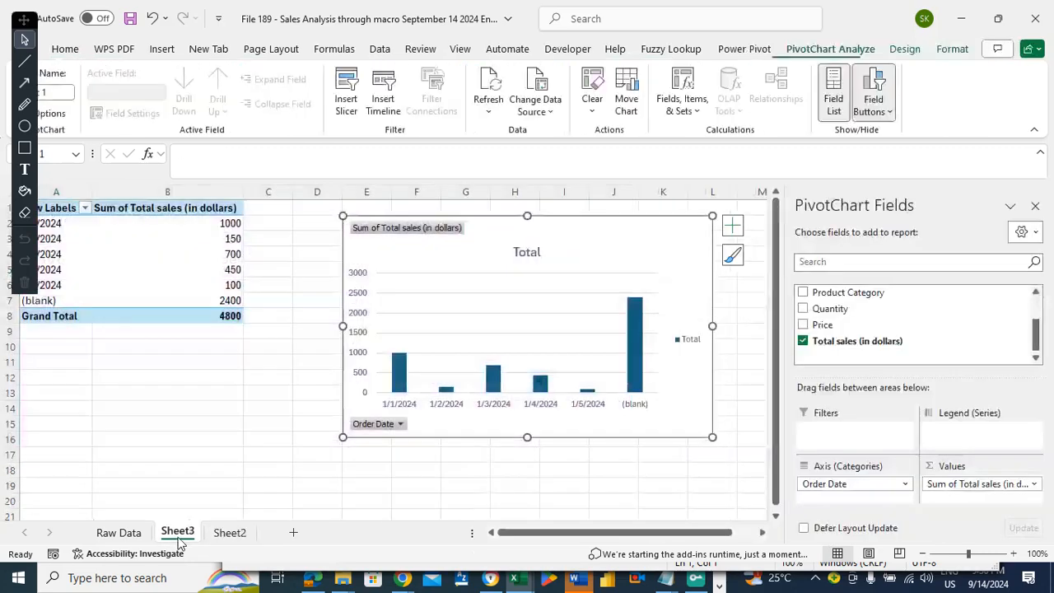
Rename the PivotChart worksheet Sheet3 as Sales chart and save the workbook
left_click(66, 341)
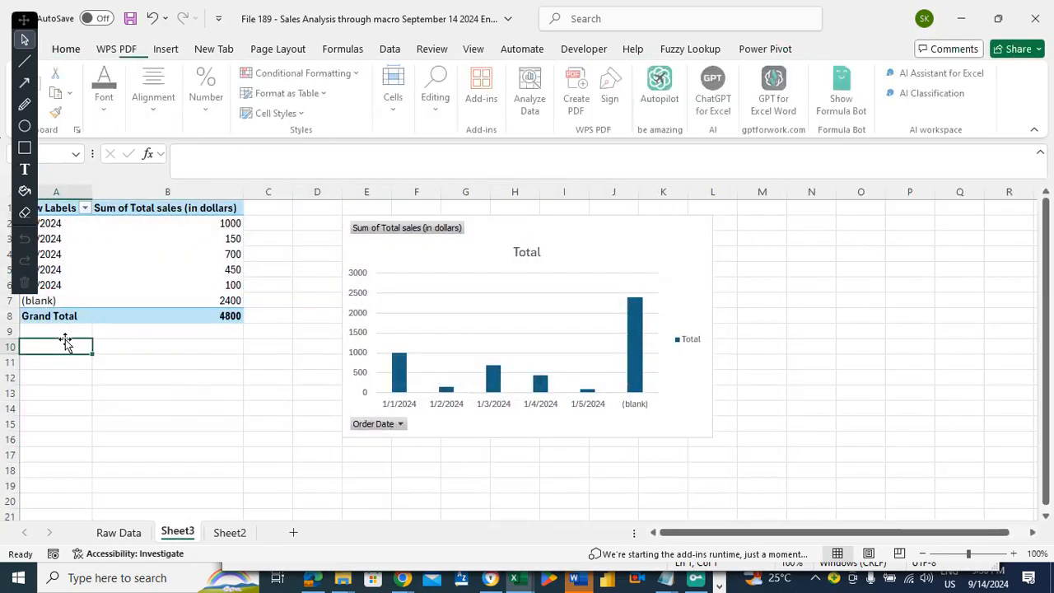
right_click(180, 532)
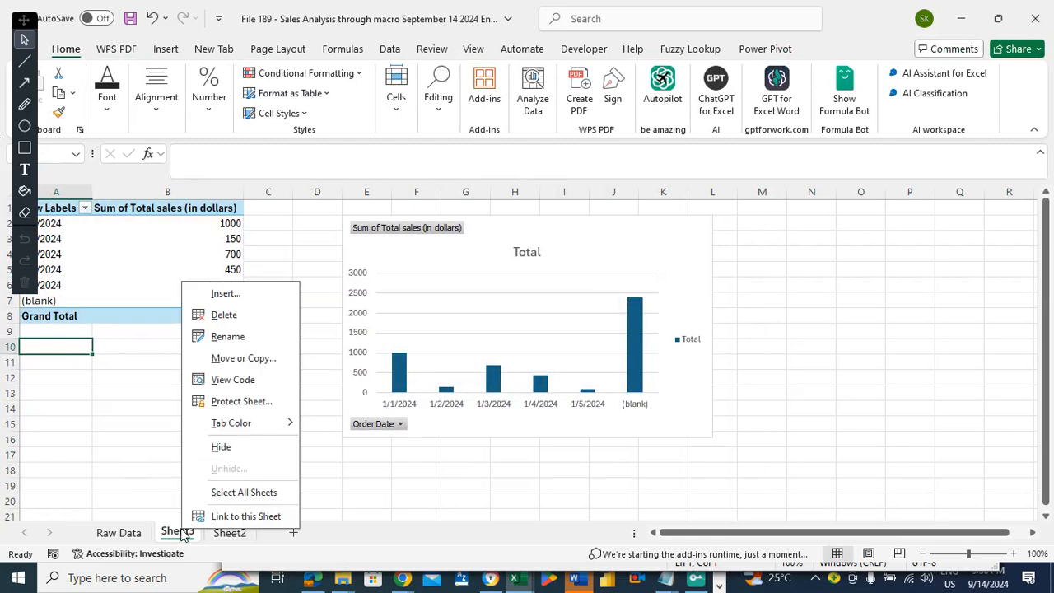
left_click(229, 337)
type("SA")
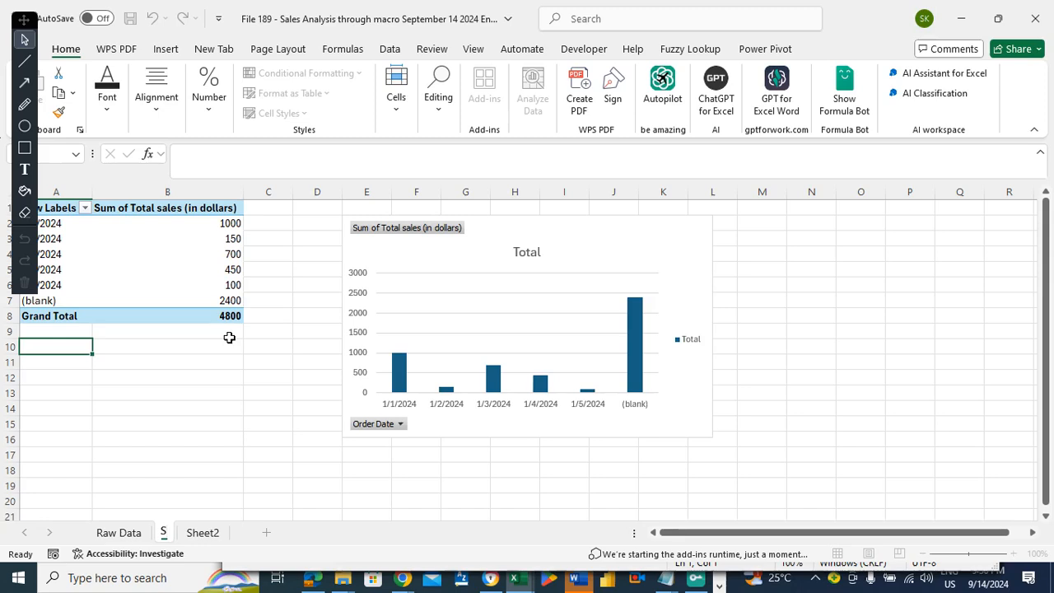
key("BackSpace")
type("ales")
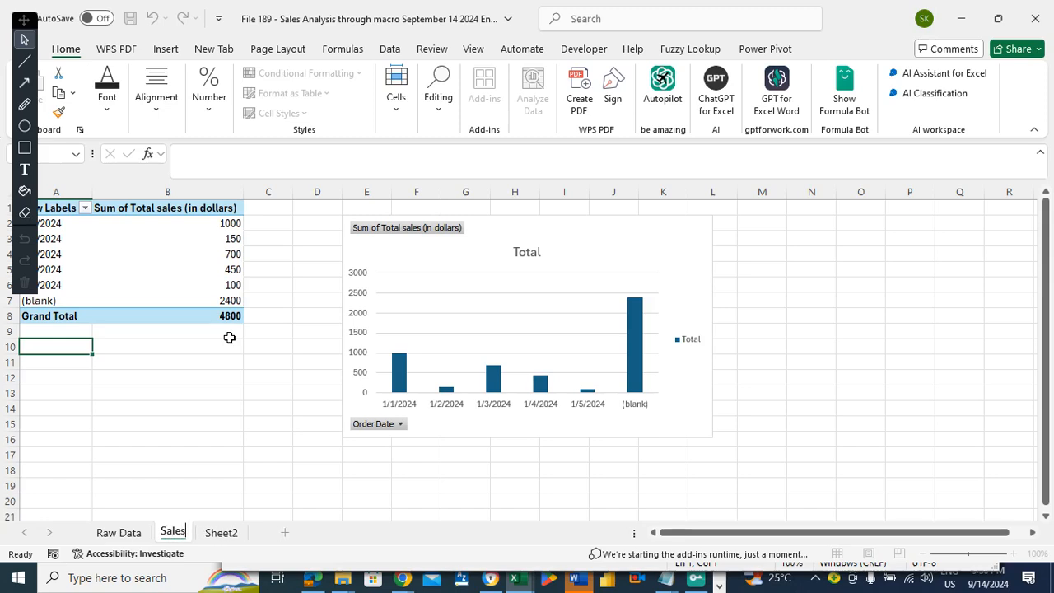
type(" chart")
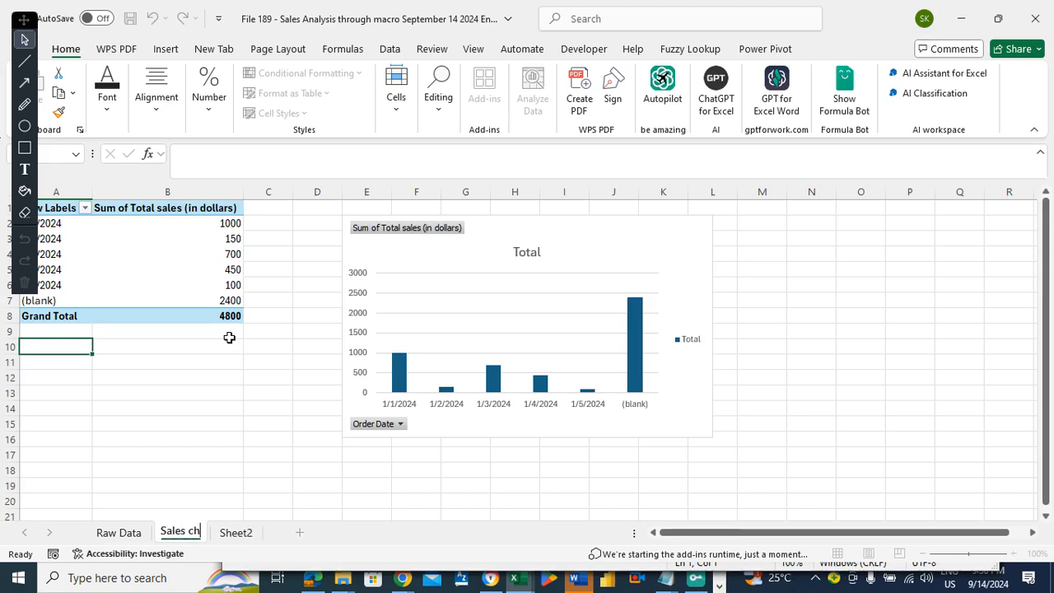
key("Return")
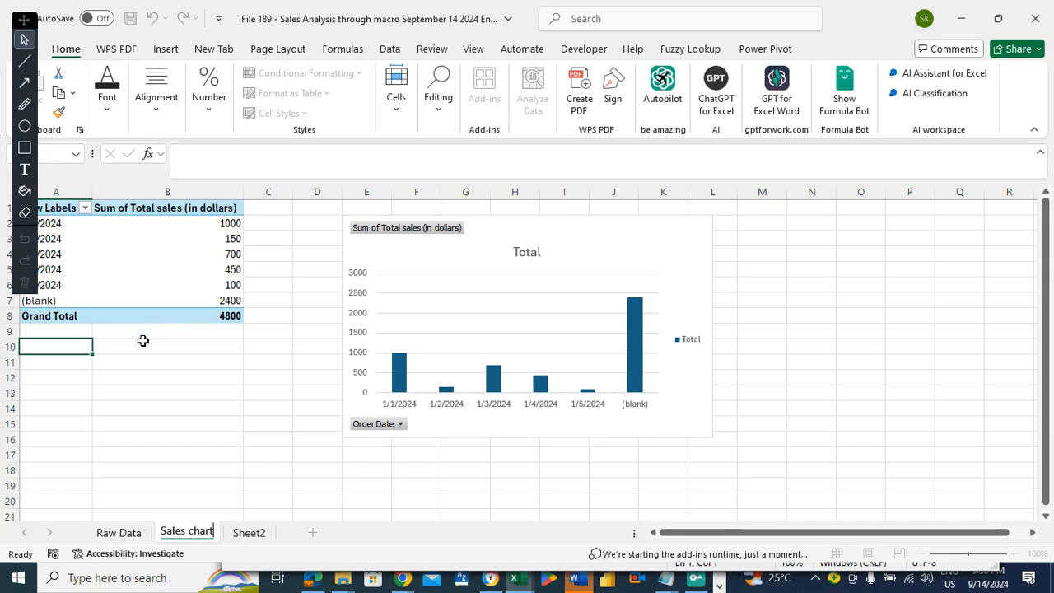
key("ctrl+s")
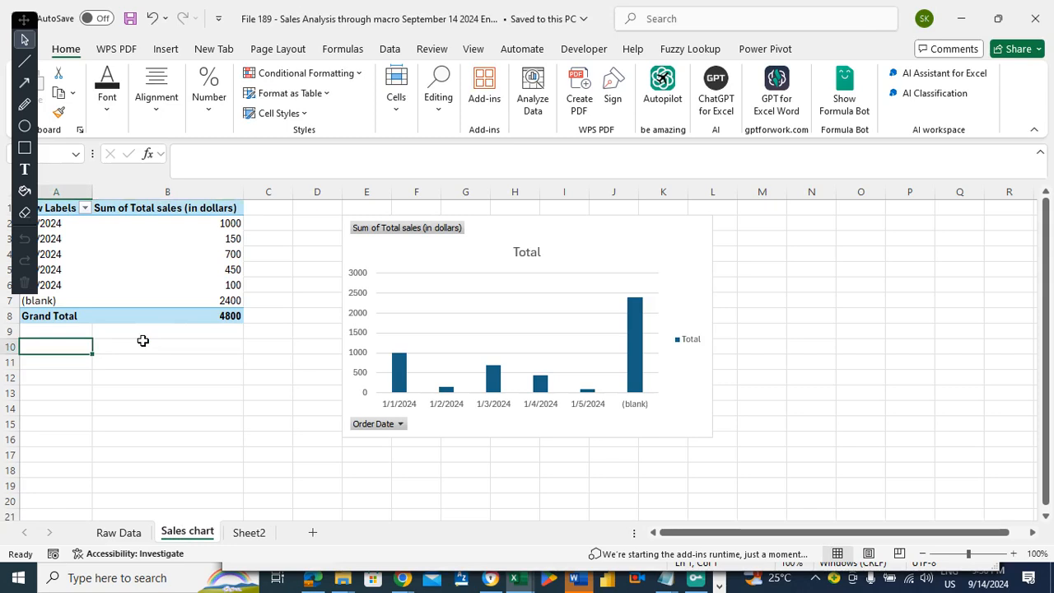
left_click(118, 345)
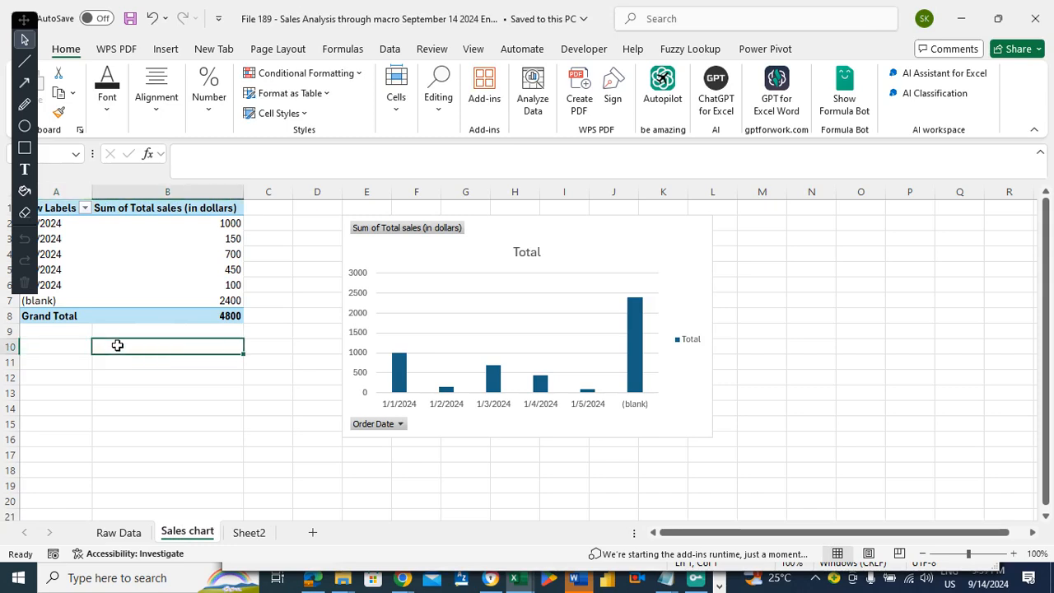
left_click(58, 335)
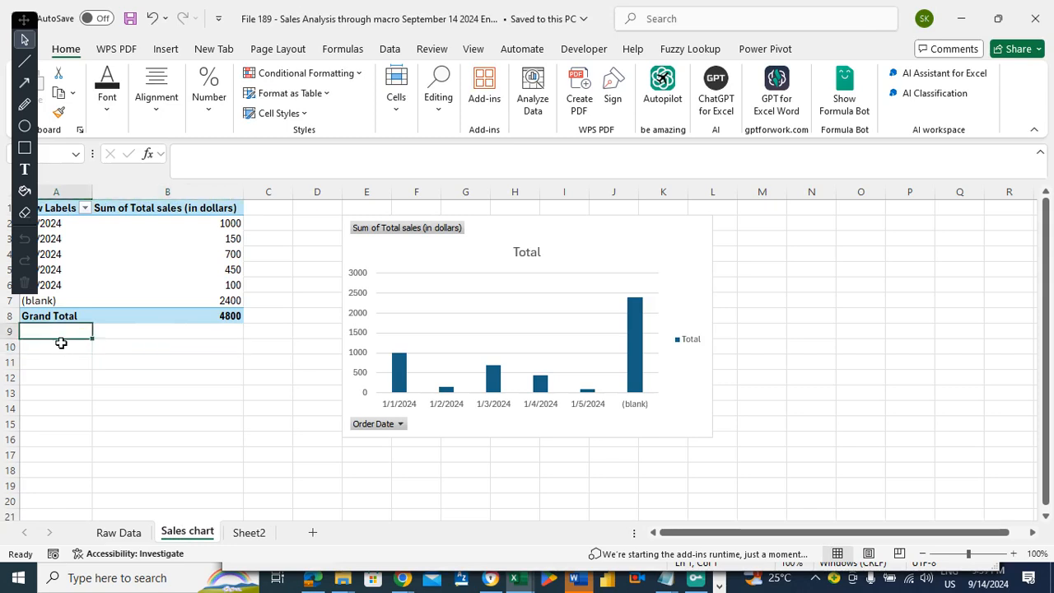
left_click(62, 345)
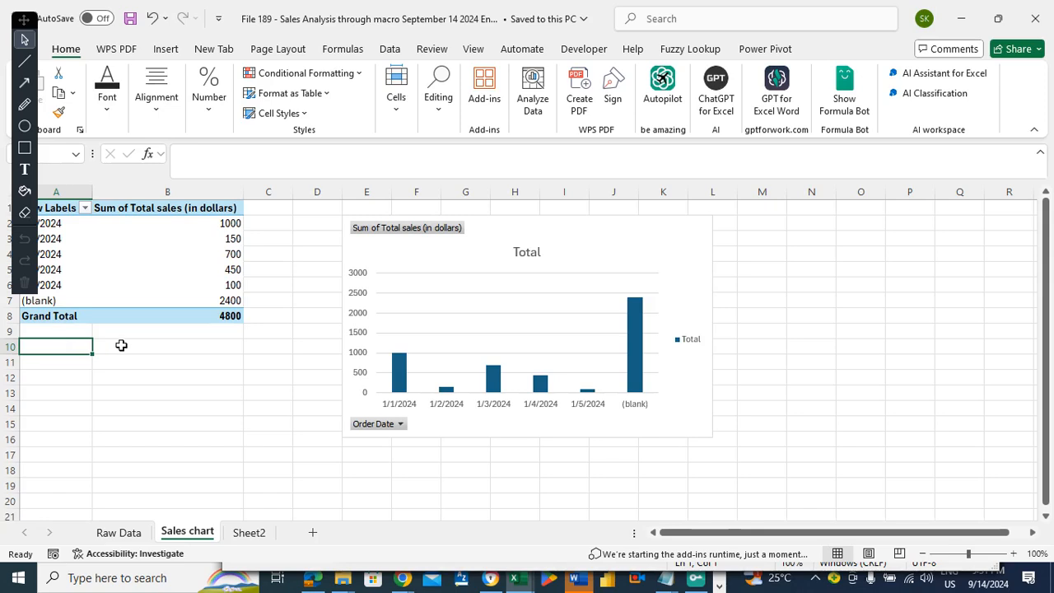
key("Right")
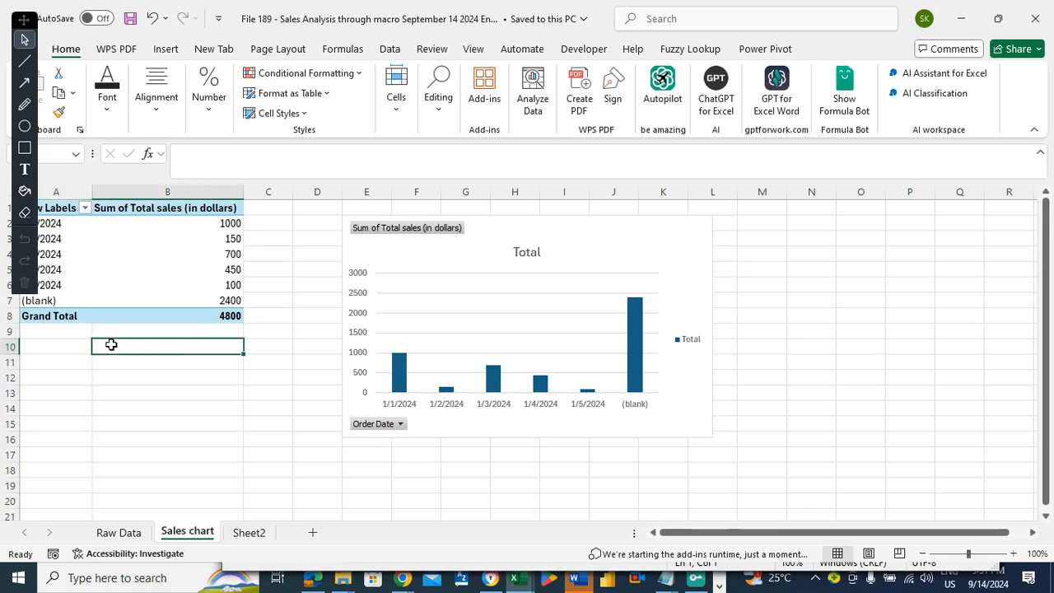
key("Left")
key("Right")
key("Left")
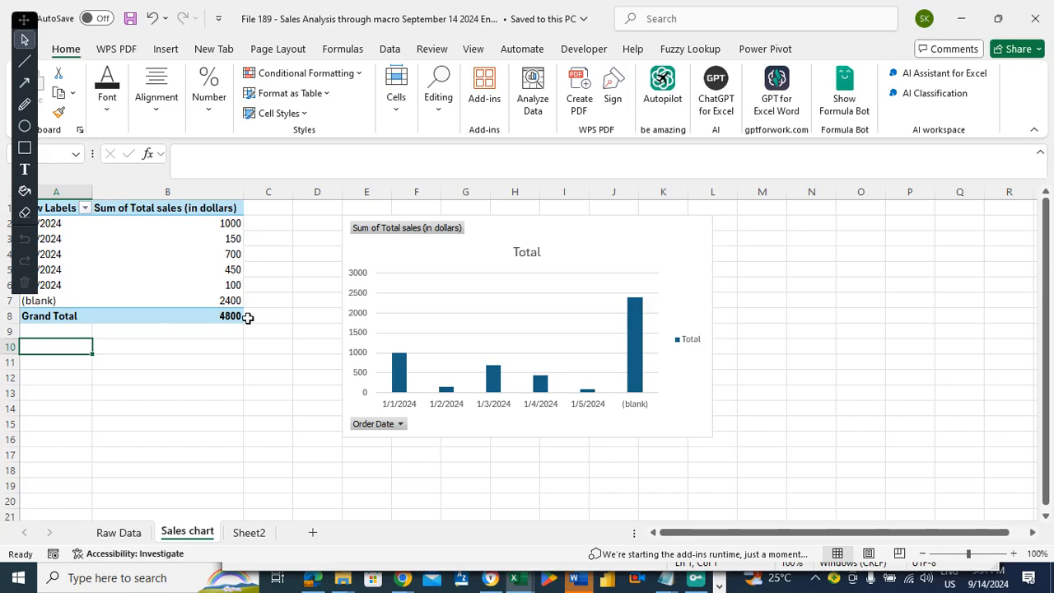
left_click(187, 346)
Check the Raw Data sheet, and run the macro on Sheet2 with the Perform sales analysis button
left_click(124, 532)
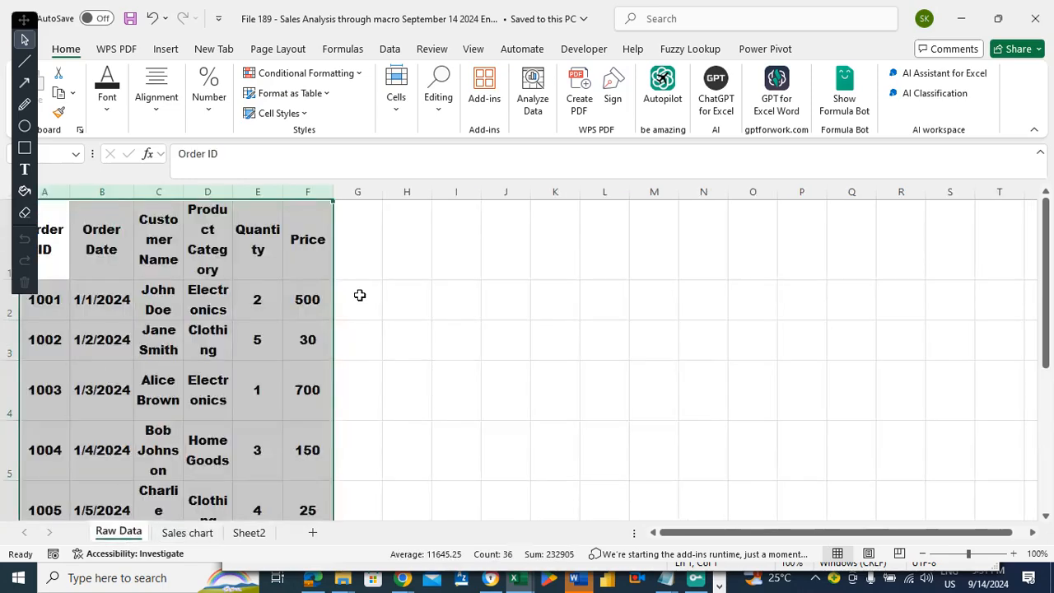
left_click(250, 532)
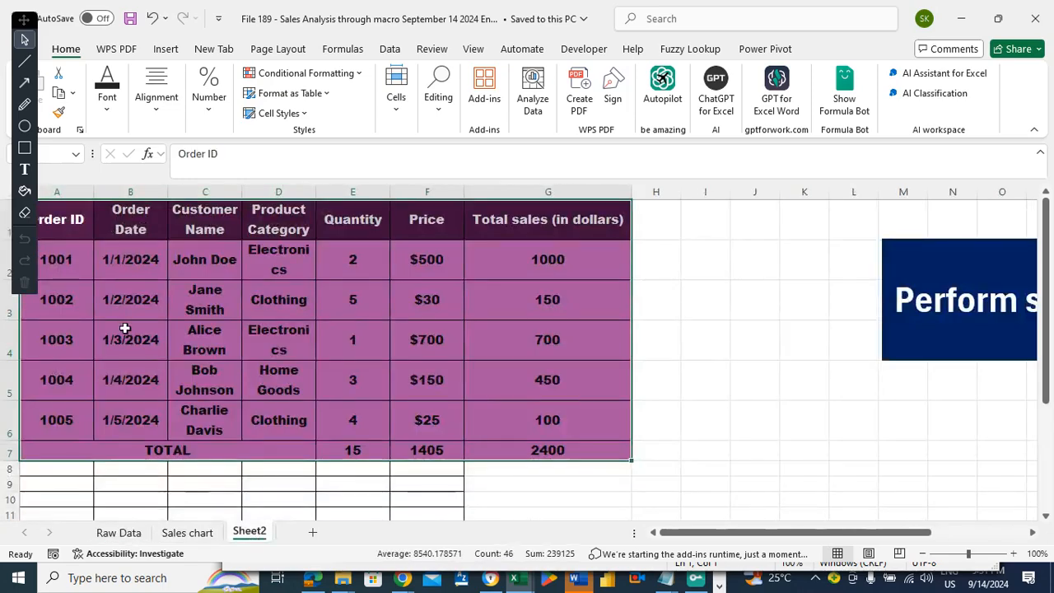
left_click(954, 247)
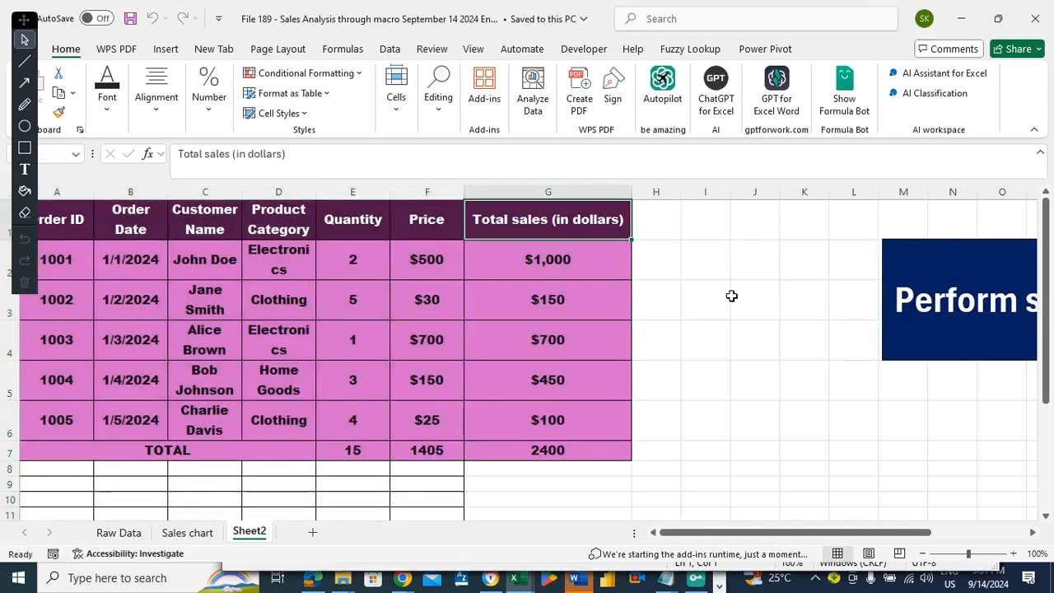
left_click(709, 263)
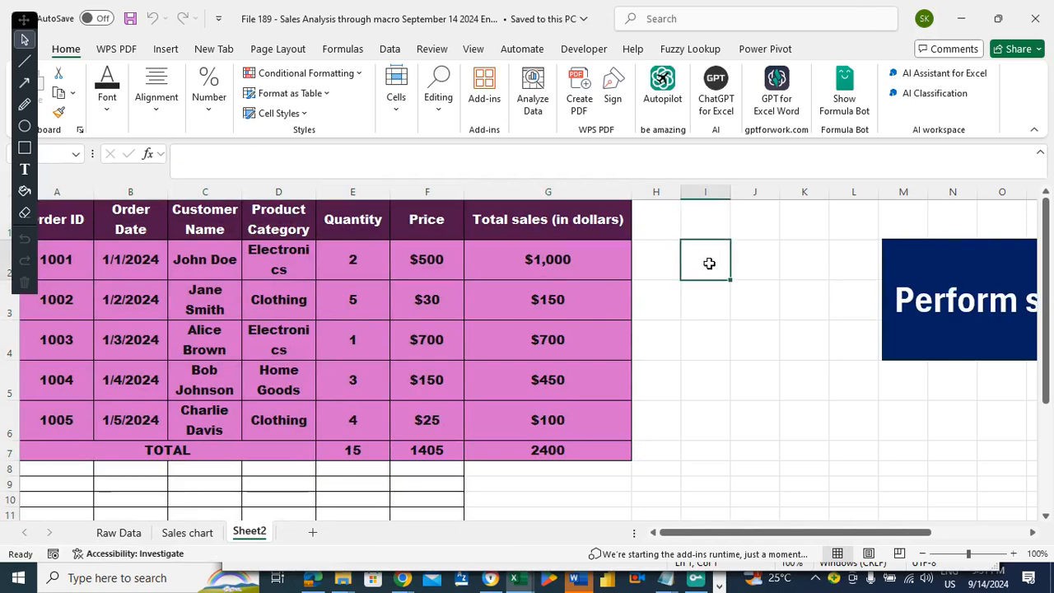